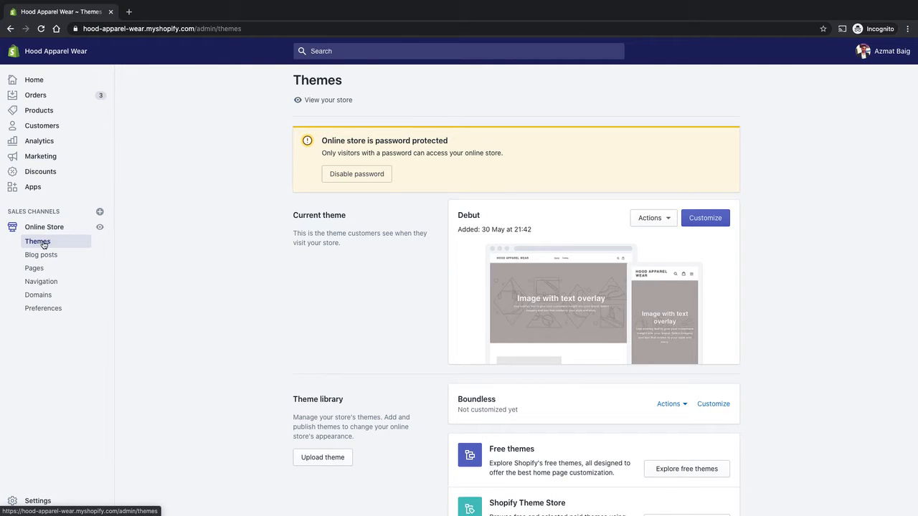
- Publish the Boundless theme from the theme library so it replaces Debut as the current theme
scroll(764, 307, "down", 1)
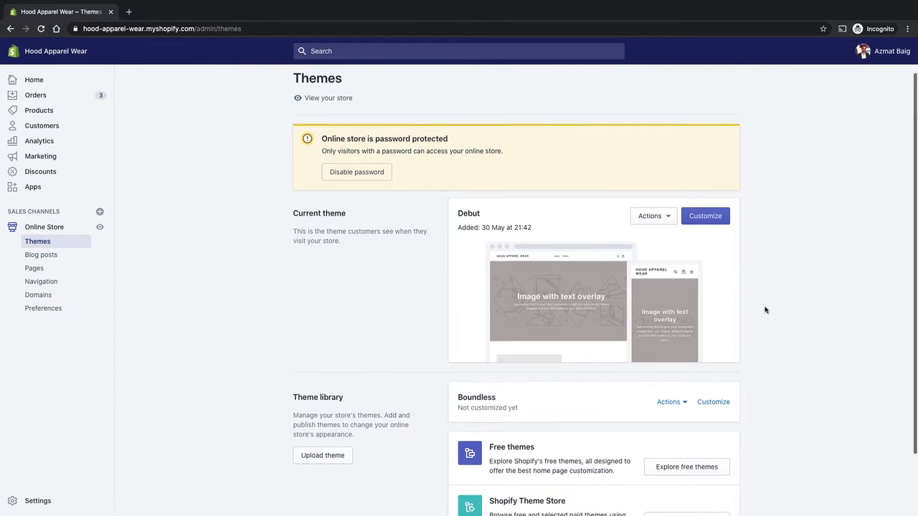
scroll(768, 302, "down", 2)
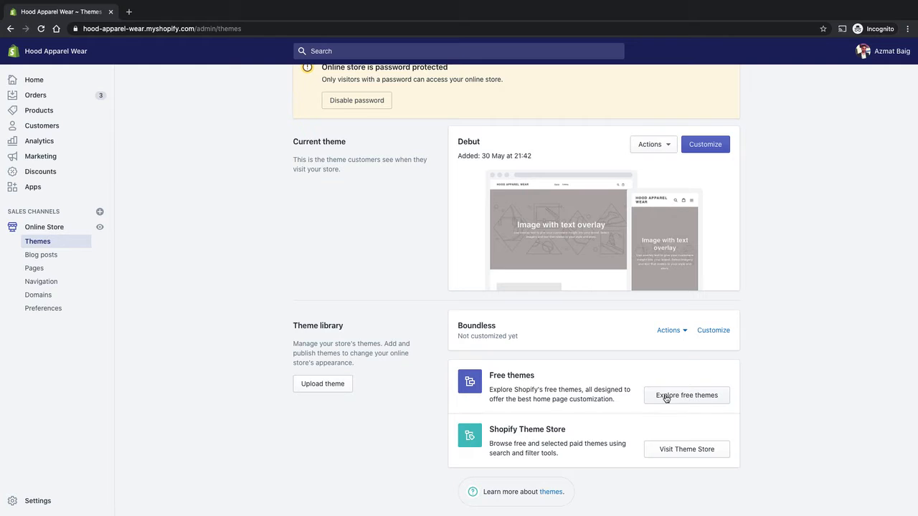
left_click(669, 330)
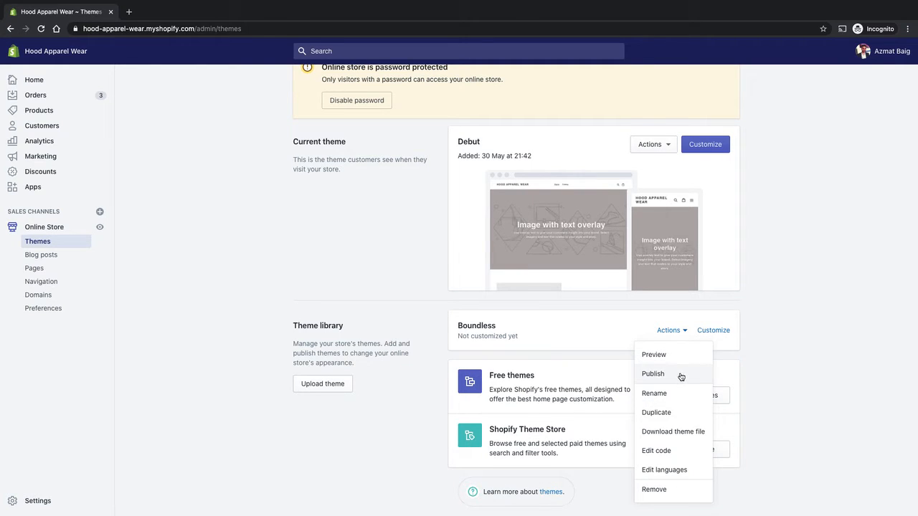
left_click(684, 376)
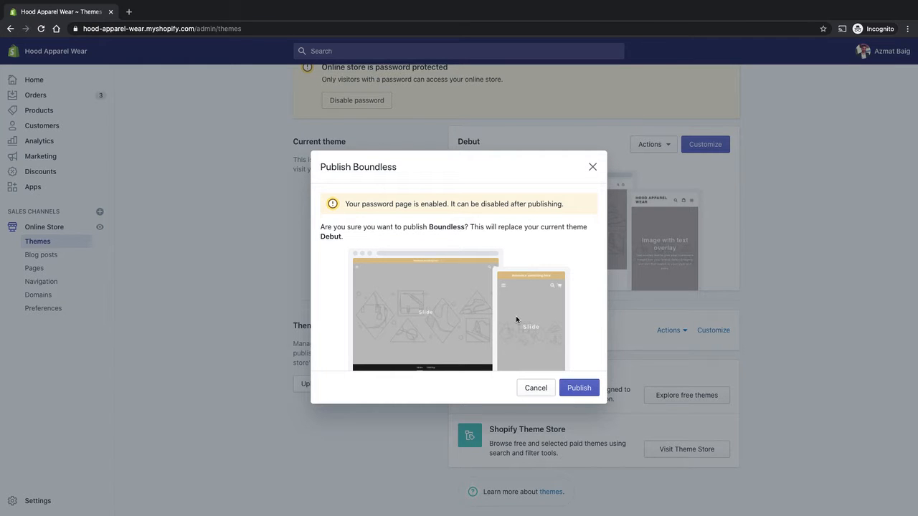
left_click(580, 389)
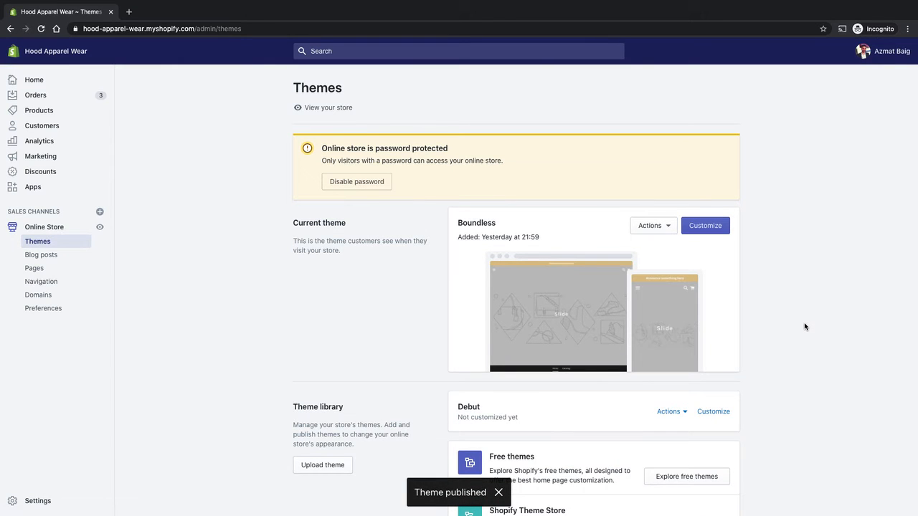
- View the live online store in a new tab, dismissing the preview bar and scrolling the home page
left_click(100, 227)
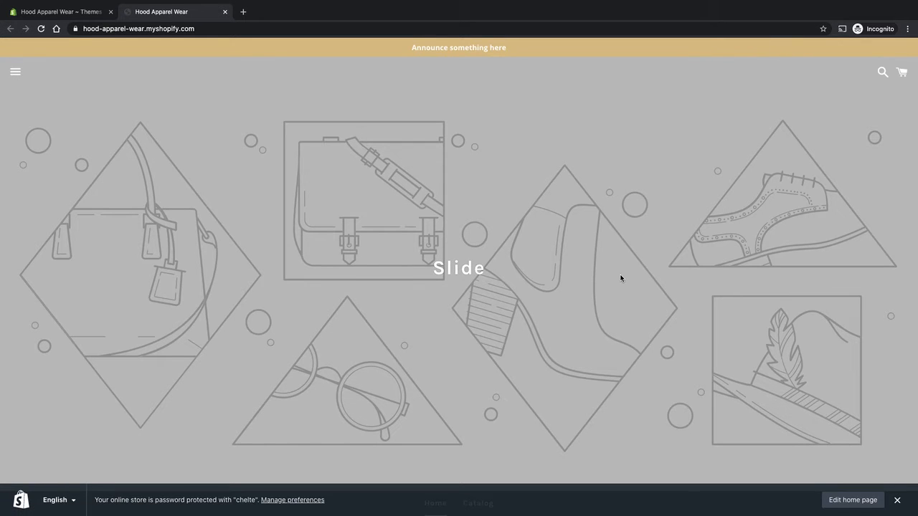
left_click(896, 500)
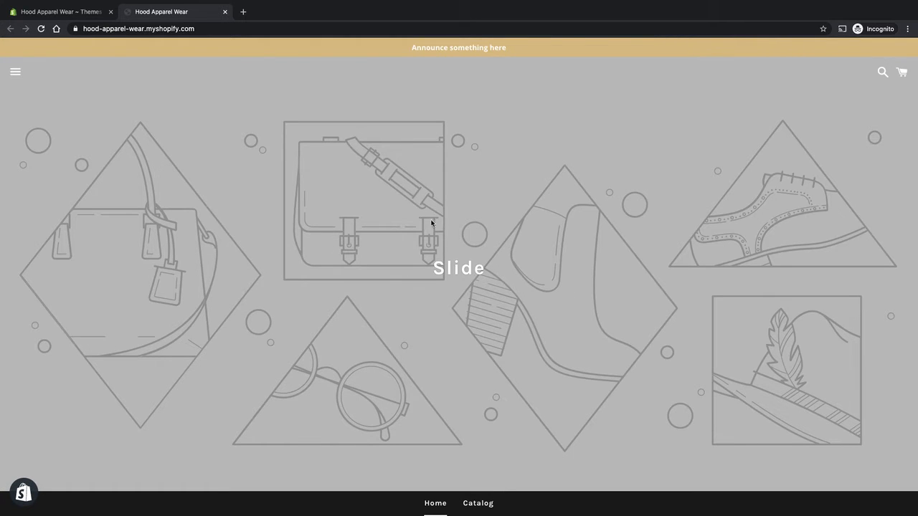
scroll(545, 271, "down", 1)
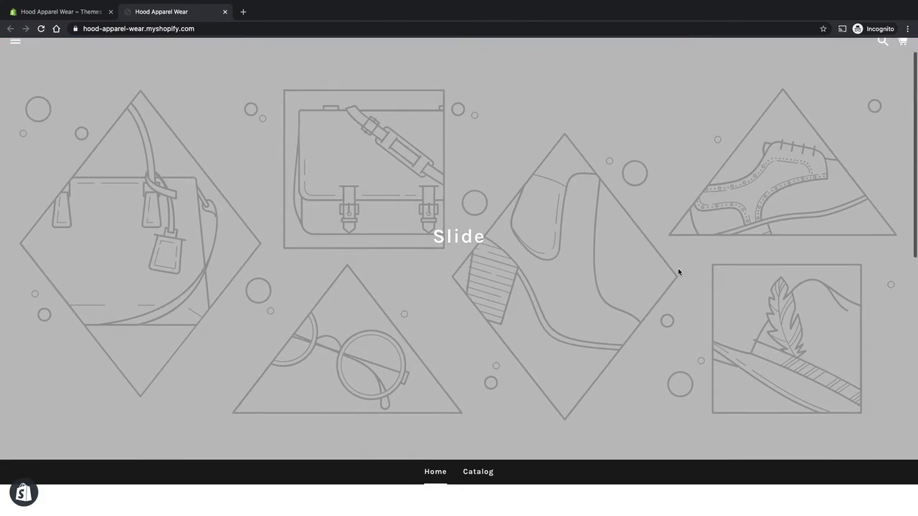
scroll(651, 217, "up", 1)
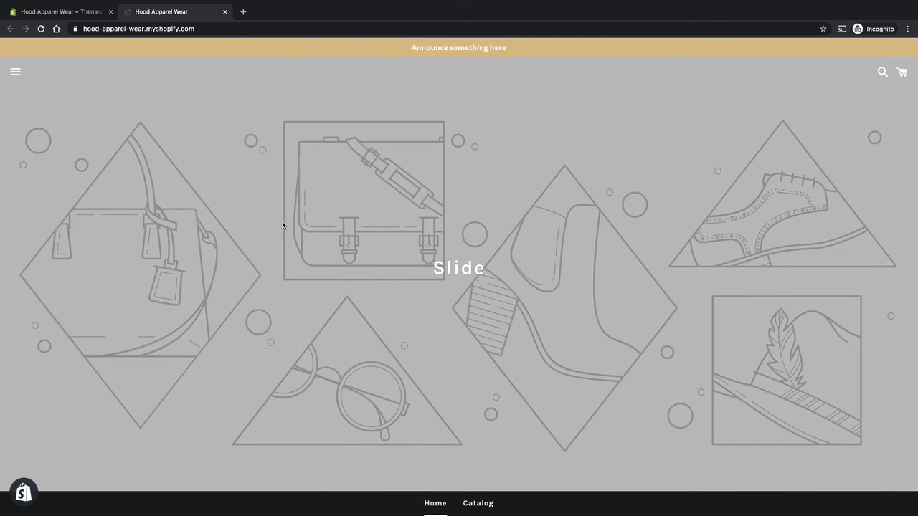
left_click(476, 504)
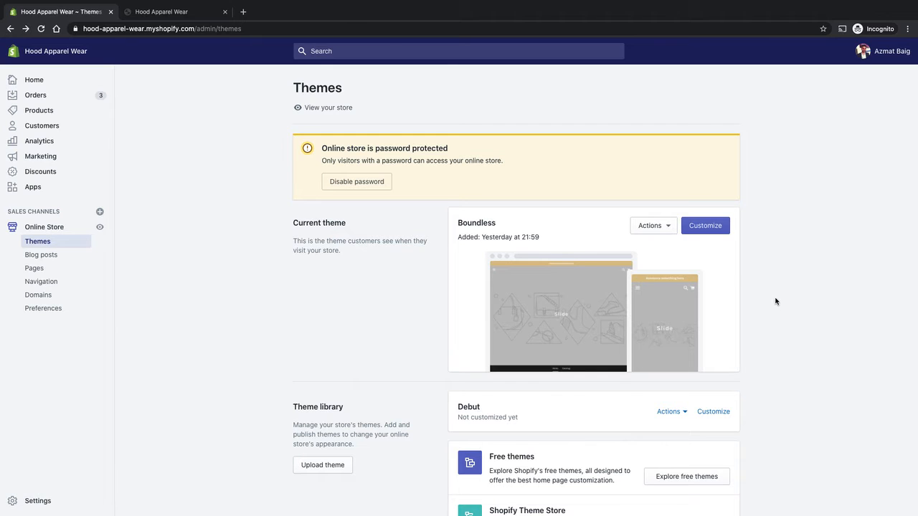
- Open the current theme's Colors settings in the theme editor and scroll through the home page preview
left_click(706, 226)
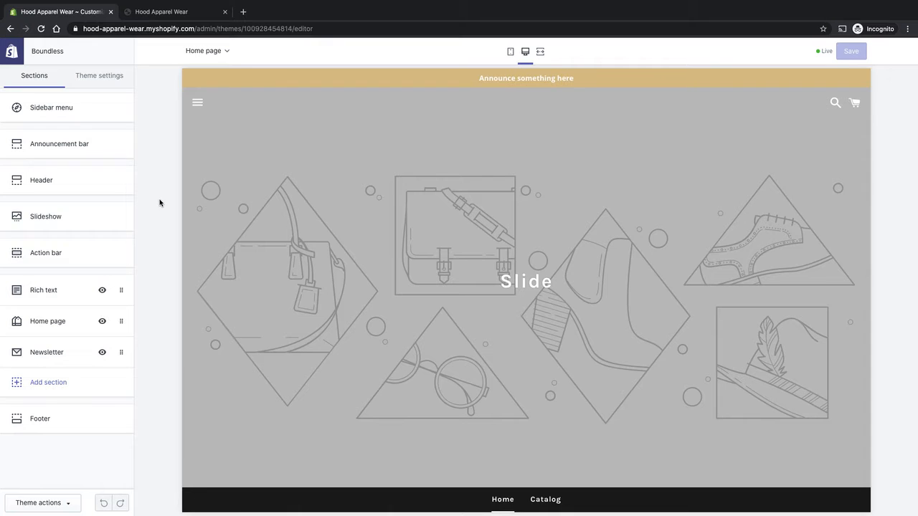
left_click(110, 77)
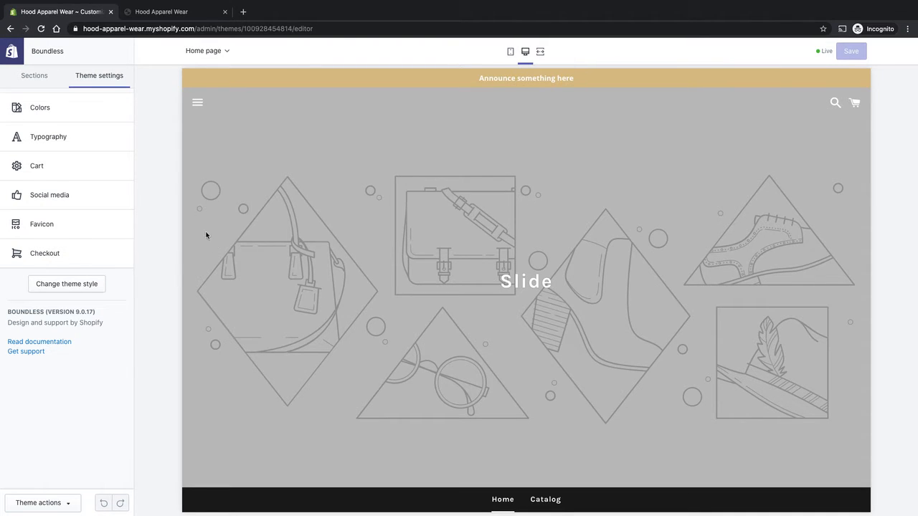
left_click(53, 109)
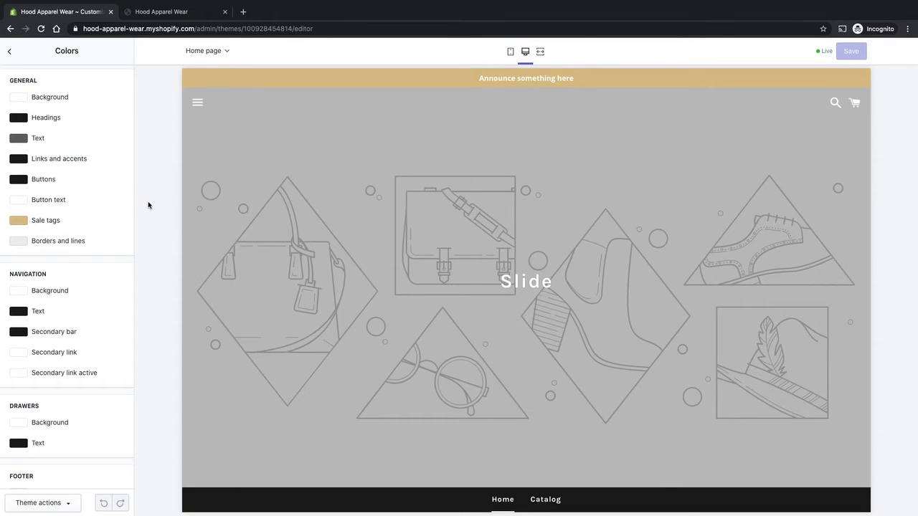
scroll(297, 212, "down", 1)
scroll(300, 210, "up", 1)
scroll(453, 251, "down", 5)
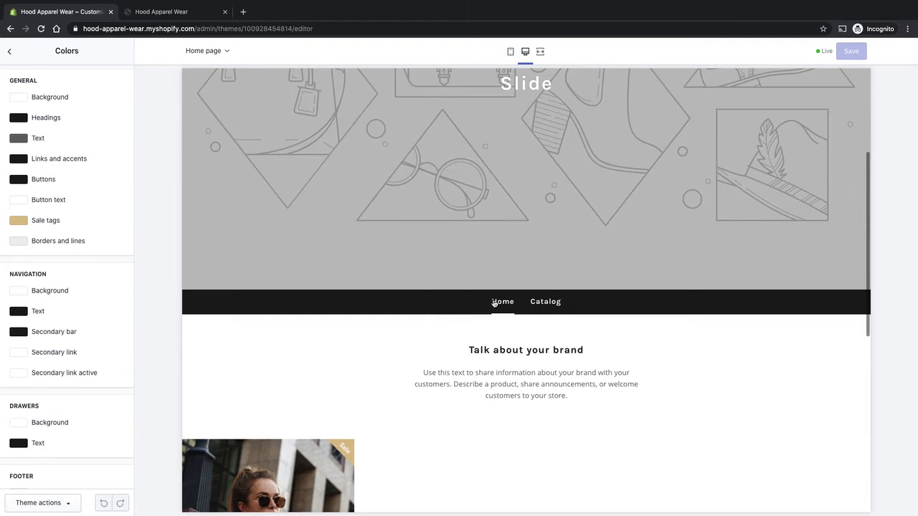
scroll(494, 294, "down", 1)
scroll(502, 278, "up", 2)
scroll(507, 277, "down", 5)
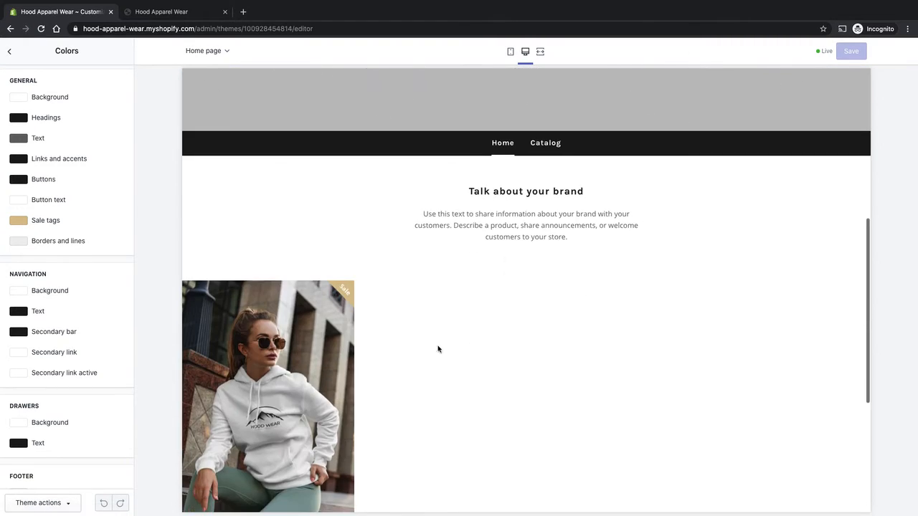
scroll(434, 401, "down", 1)
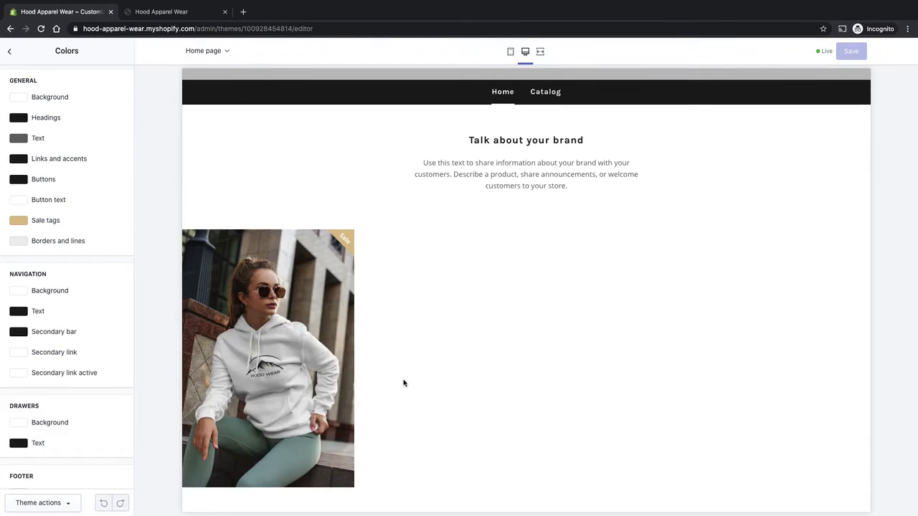
scroll(430, 387, "up", 5)
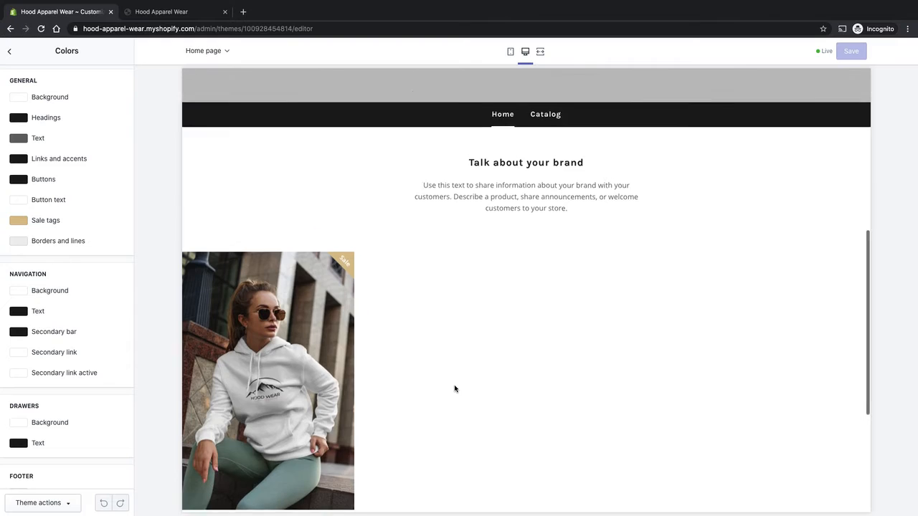
scroll(358, 336, "up", 2)
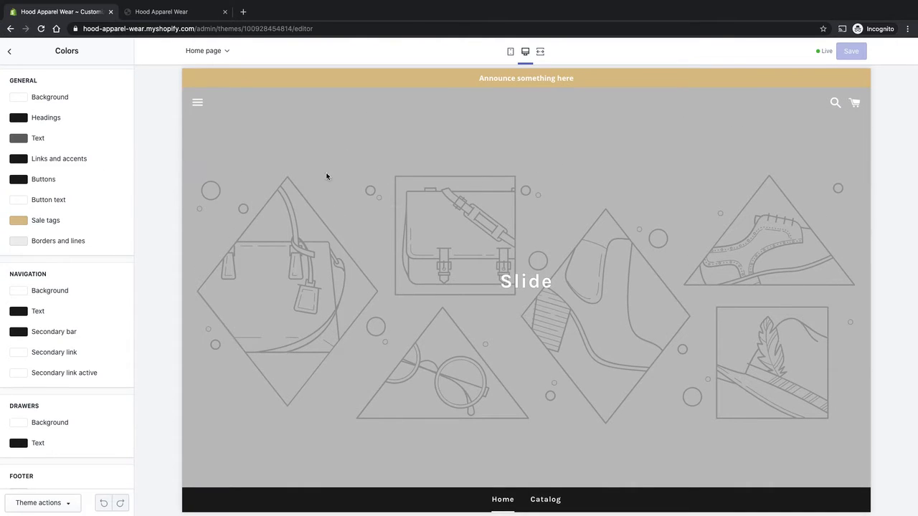
- Try dark #1A1A1A and then green #4D9C0F as the general background colour
left_click(18, 98)
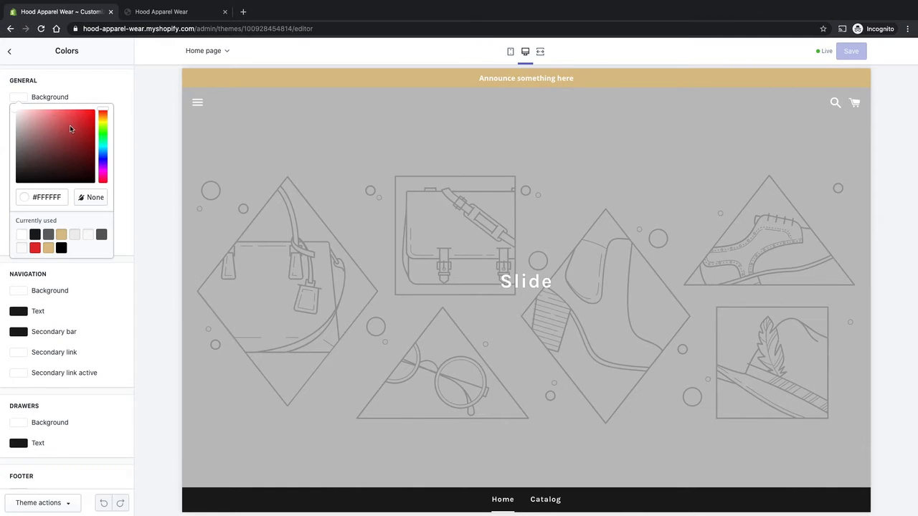
left_click(35, 235)
scroll(371, 291, "down", 10)
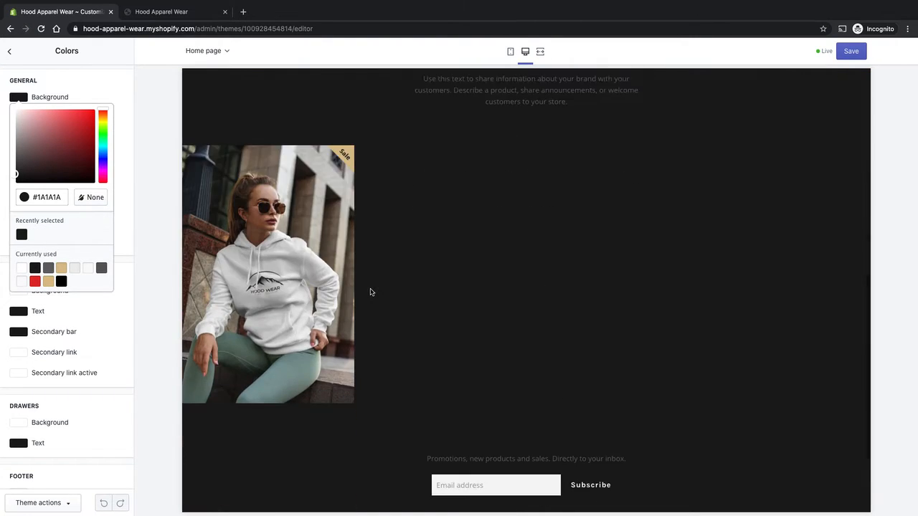
scroll(369, 294, "up", 7)
scroll(345, 303, "up", 3)
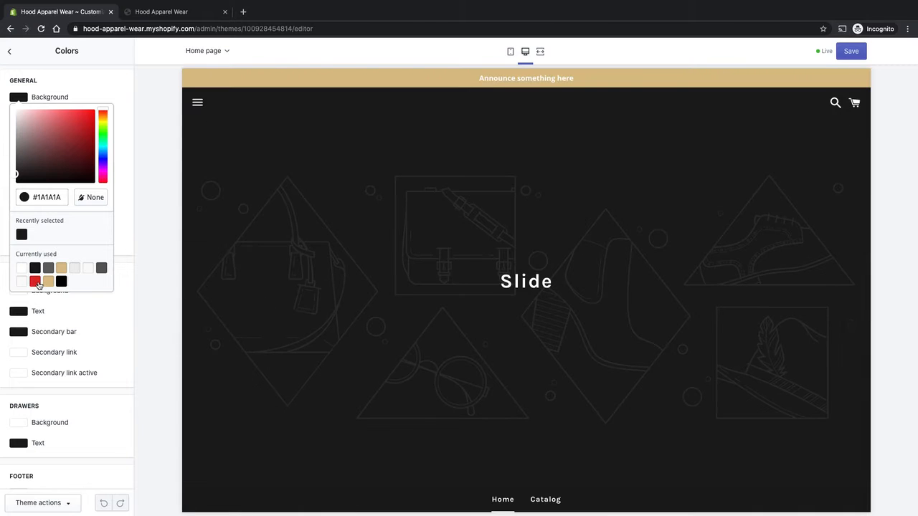
left_click_drag(54, 133, 86, 137)
left_click(103, 173)
left_click(103, 127)
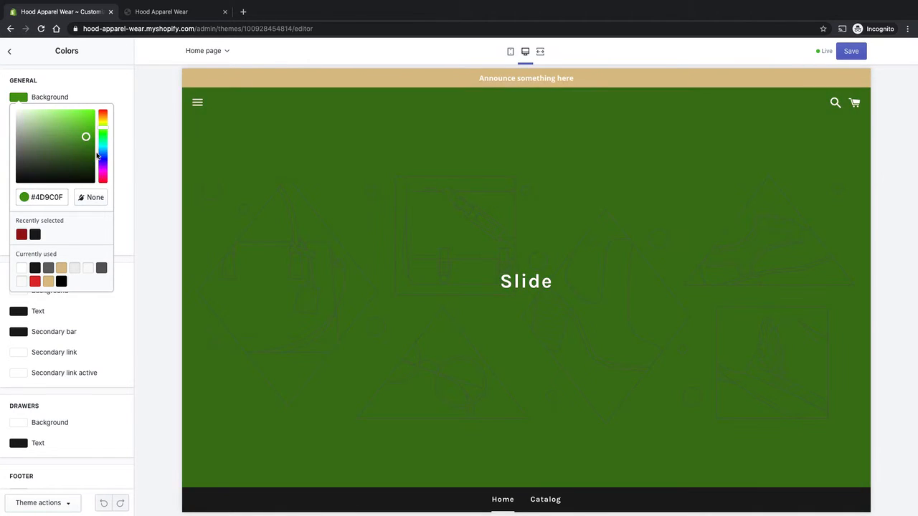
- Try no background colour and tan #DAC08E, then set the general background back to white #FFFFFF
left_click(19, 140)
left_click(92, 197)
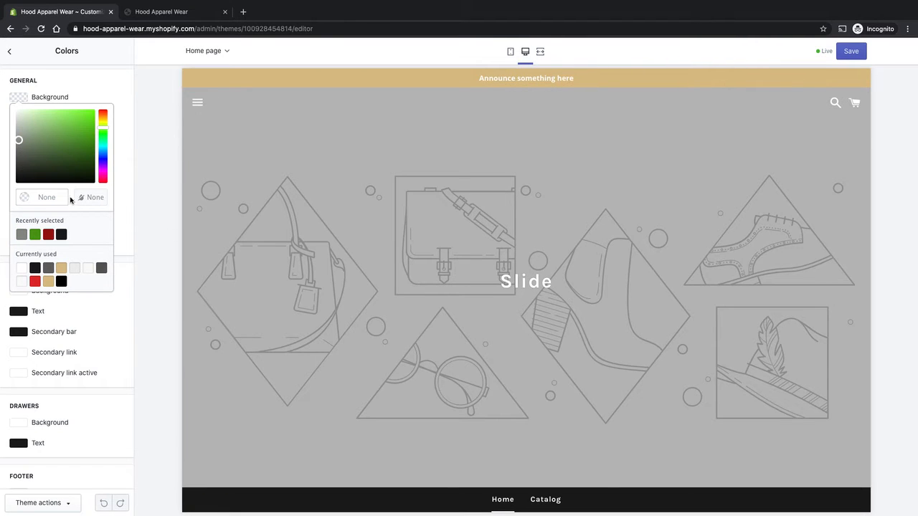
left_click(61, 269)
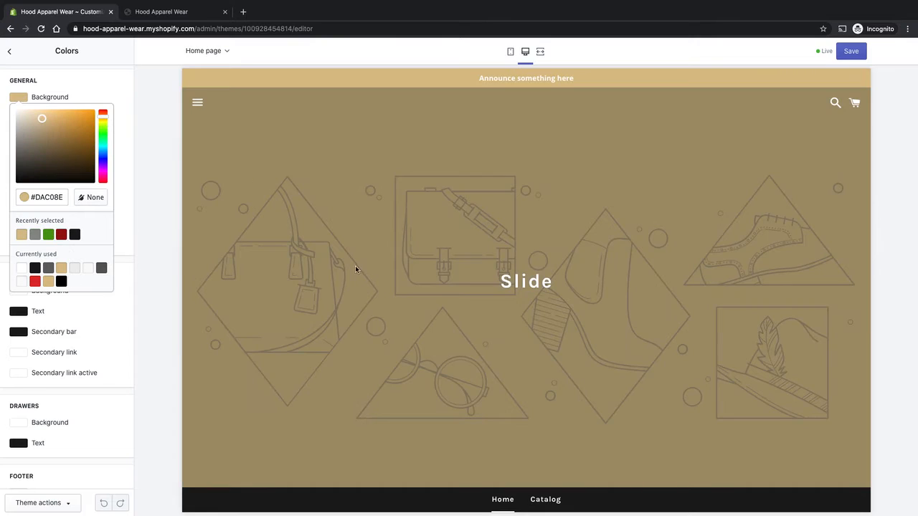
left_click(22, 268)
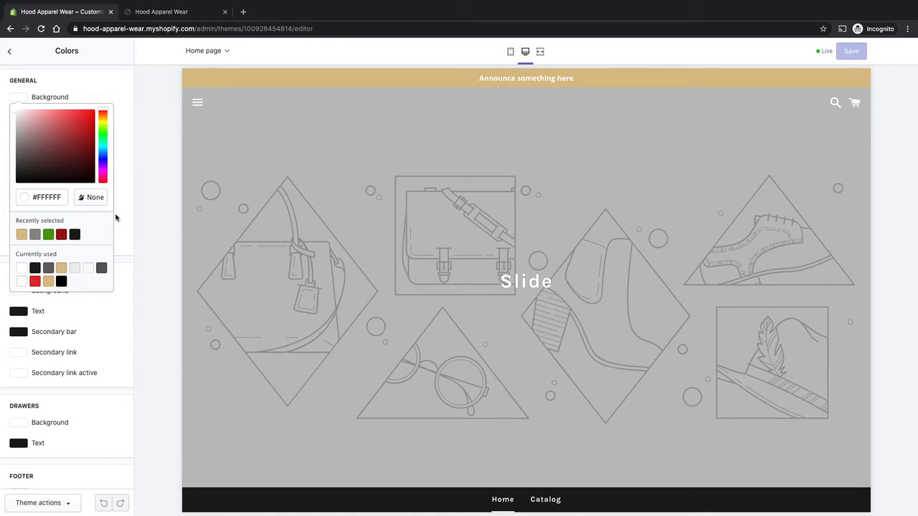
double_click(43, 196)
left_click(129, 205)
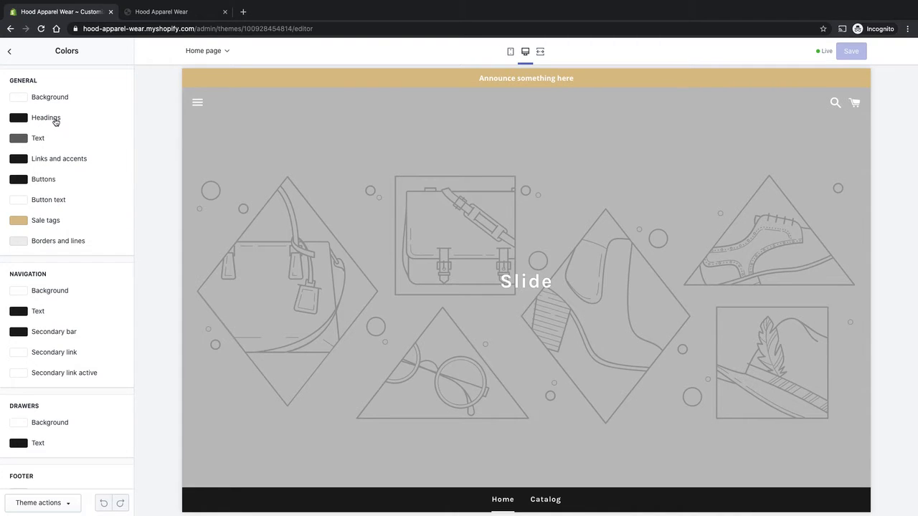
- Set the Headings colour to black using the colour picker
scroll(369, 354, "down", 3)
scroll(585, 365, "up", 1)
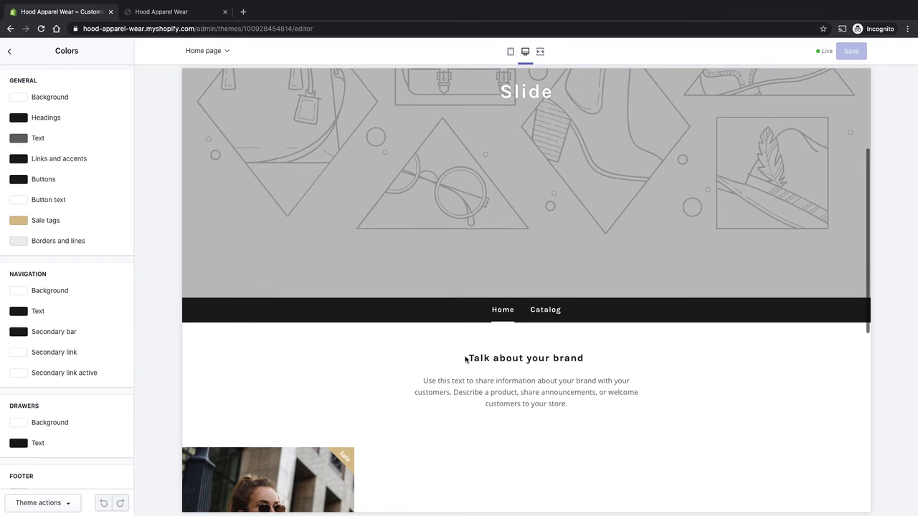
left_click(21, 119)
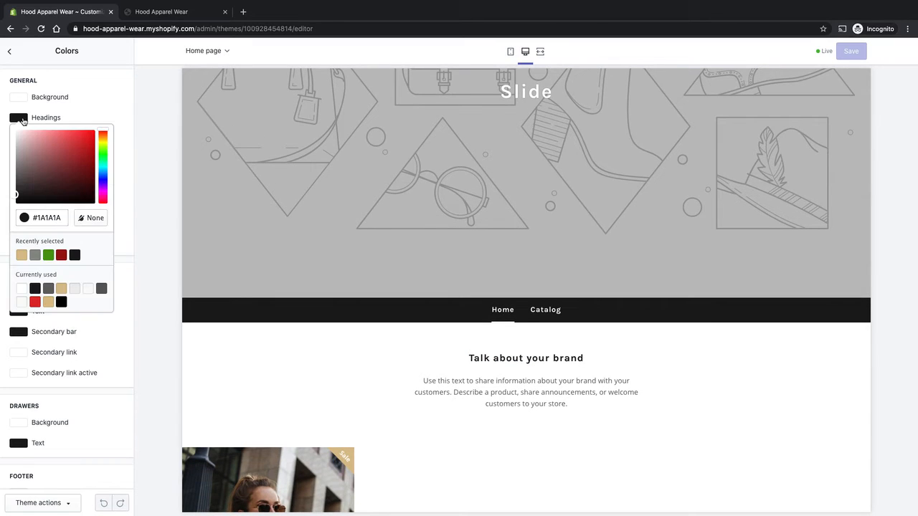
left_click(142, 195)
left_click(22, 119)
left_click(60, 179)
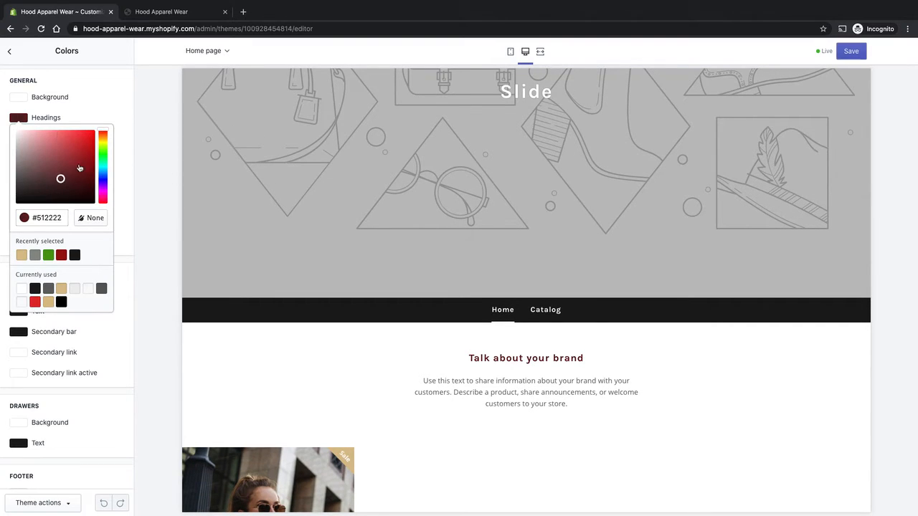
left_click_drag(79, 168, 2, 211)
left_click(6, 215)
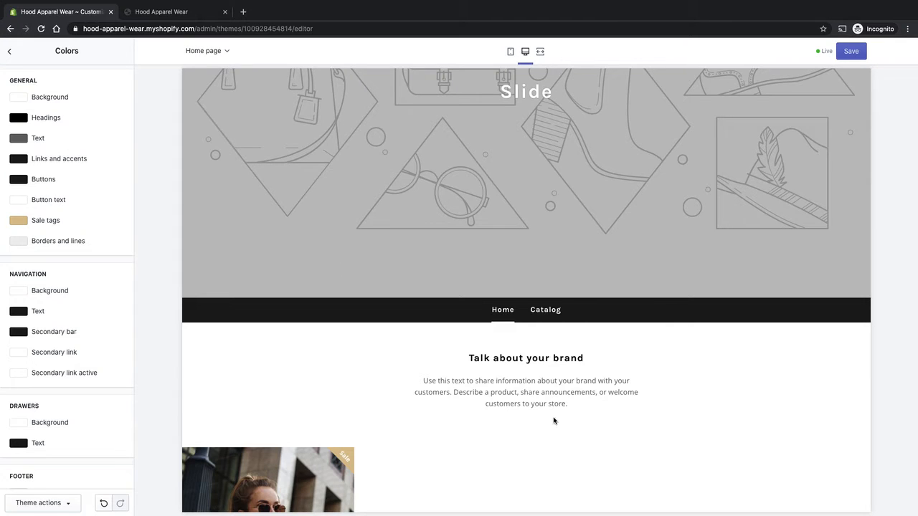
left_click_drag(463, 381, 424, 377)
left_click(425, 374)
left_click(19, 138)
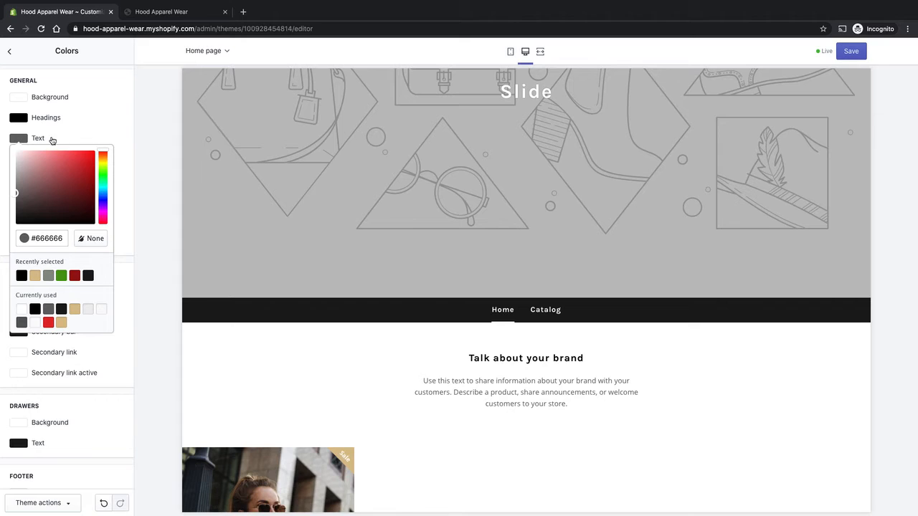
left_click(92, 138)
scroll(446, 339, "down", 1)
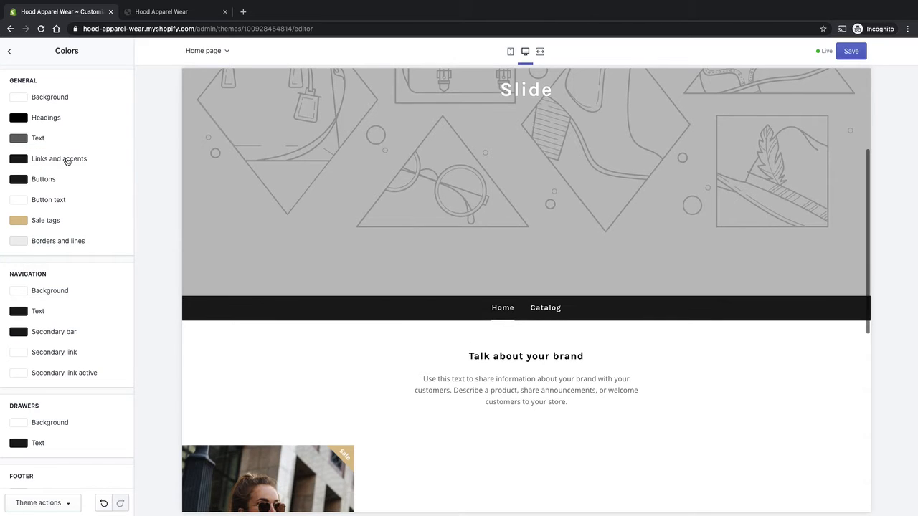
scroll(493, 308, "down", 1)
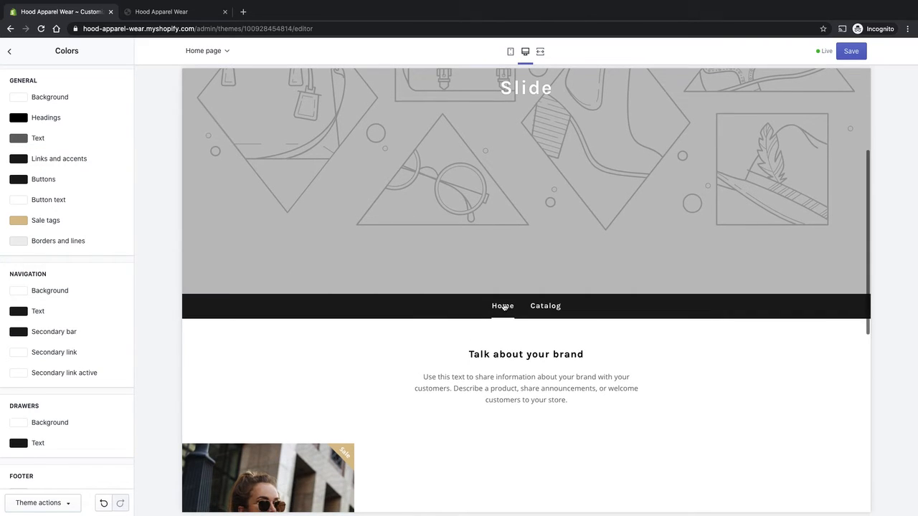
double_click(496, 388)
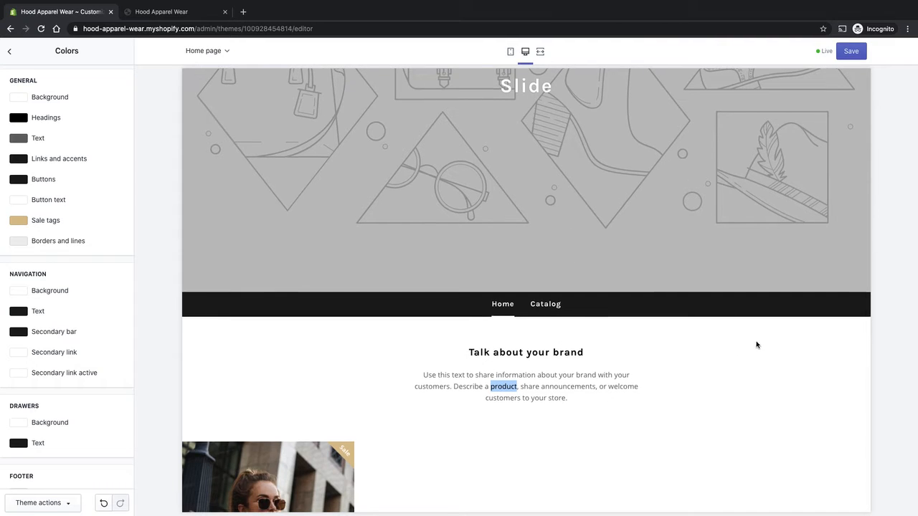
scroll(757, 340, "down", 2)
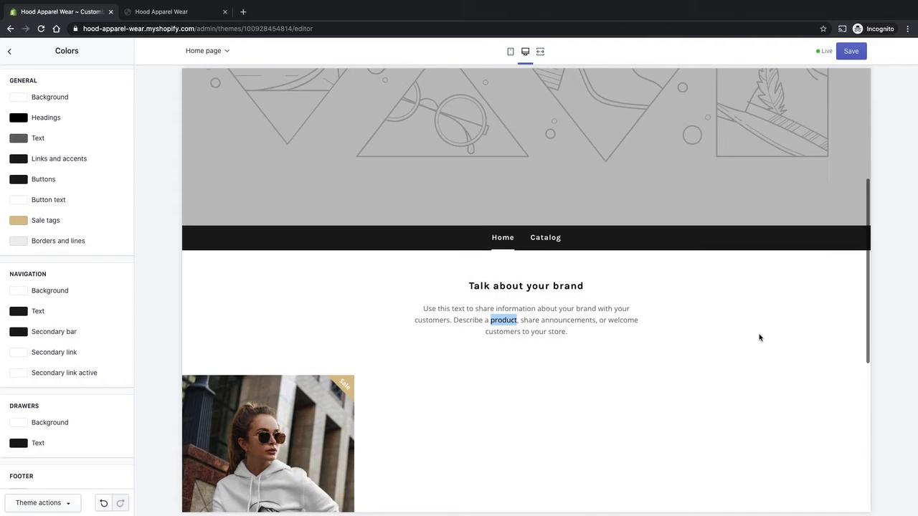
left_click(501, 324)
double_click(501, 320)
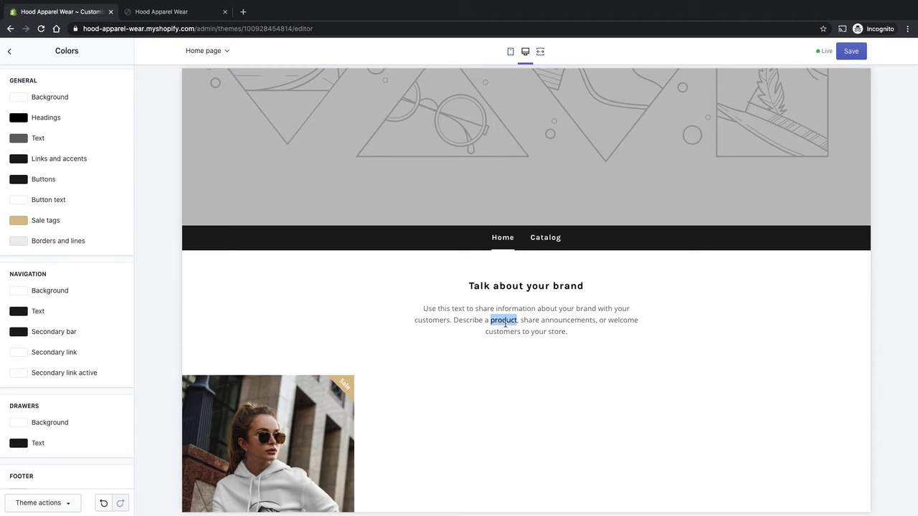
left_click(508, 349)
- Set the Buttons colour to tan #DBC18B from the recently used swatches
scroll(504, 395, "down", 5)
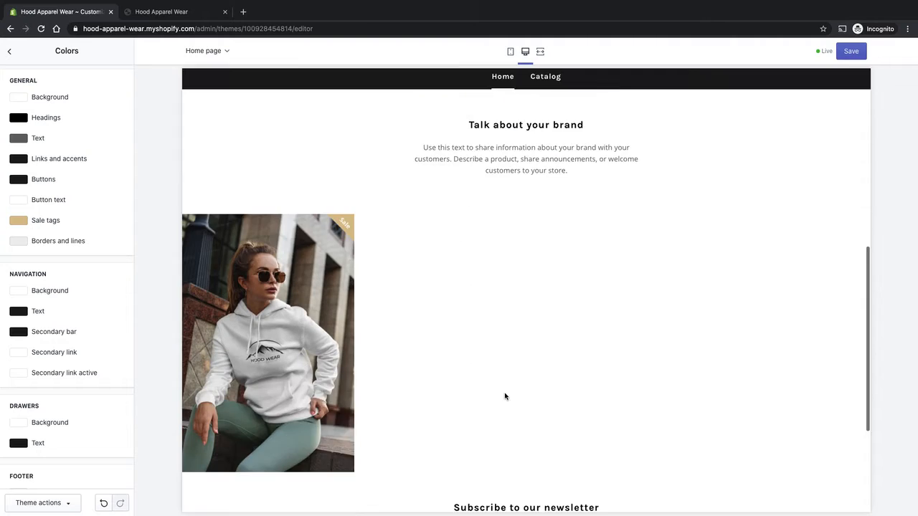
scroll(541, 388, "down", 2)
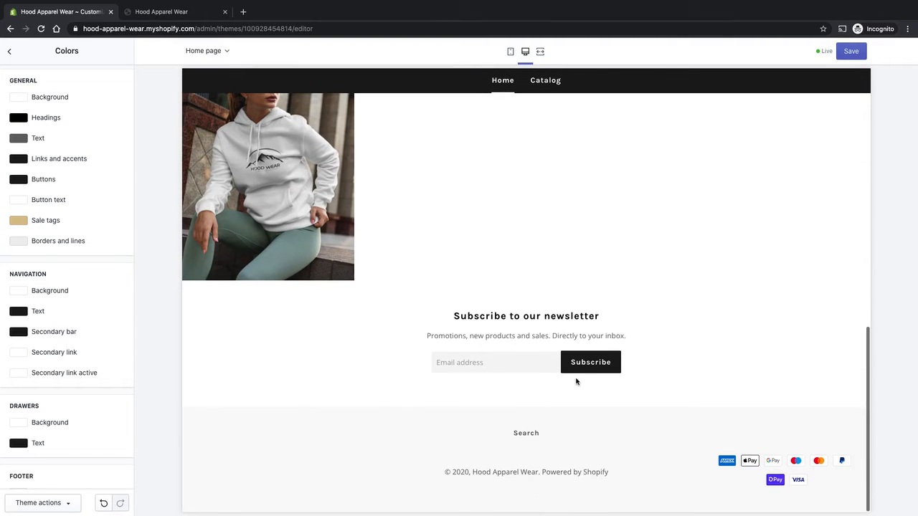
left_click(18, 180)
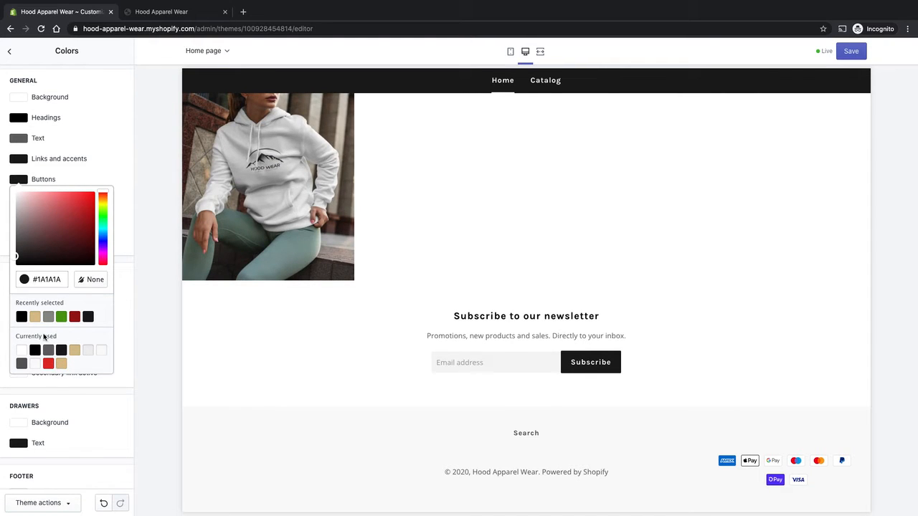
left_click(61, 365)
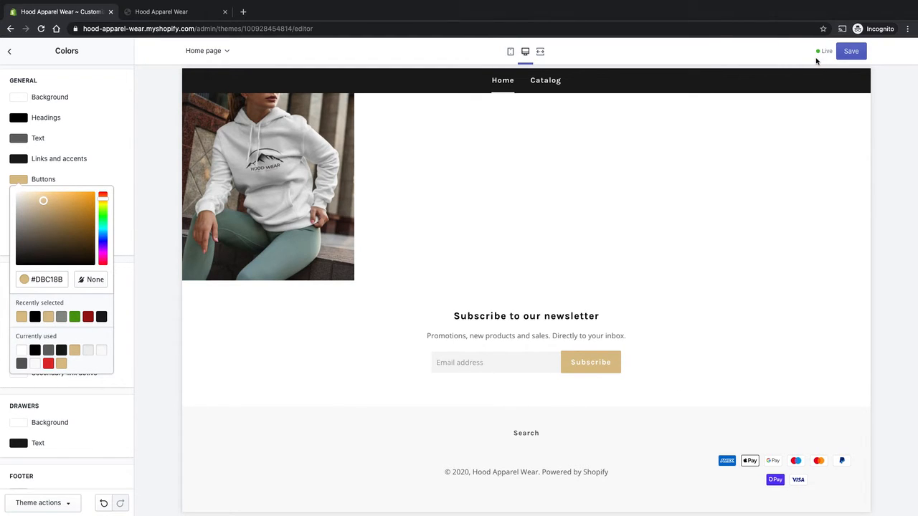
left_click(131, 208)
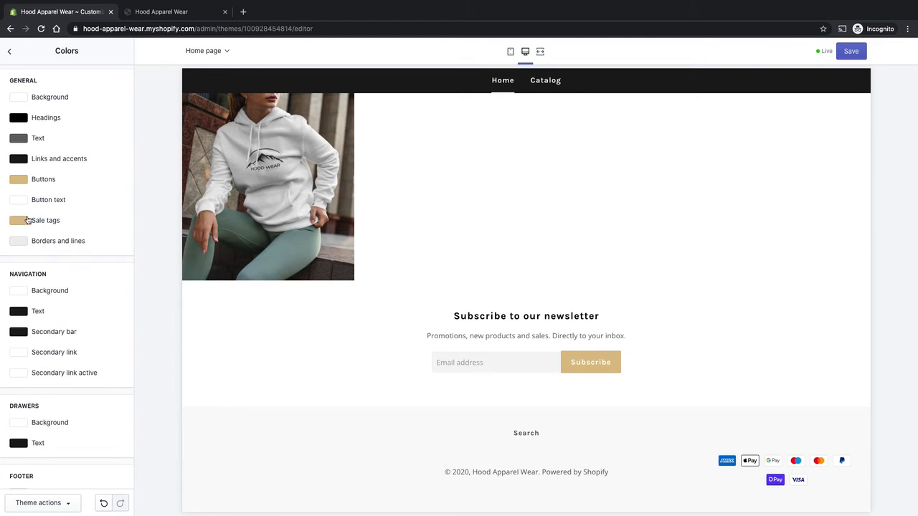
- Undo and then redo the Buttons colour change
scroll(125, 280, "down", 1)
scroll(69, 208, "down", 2)
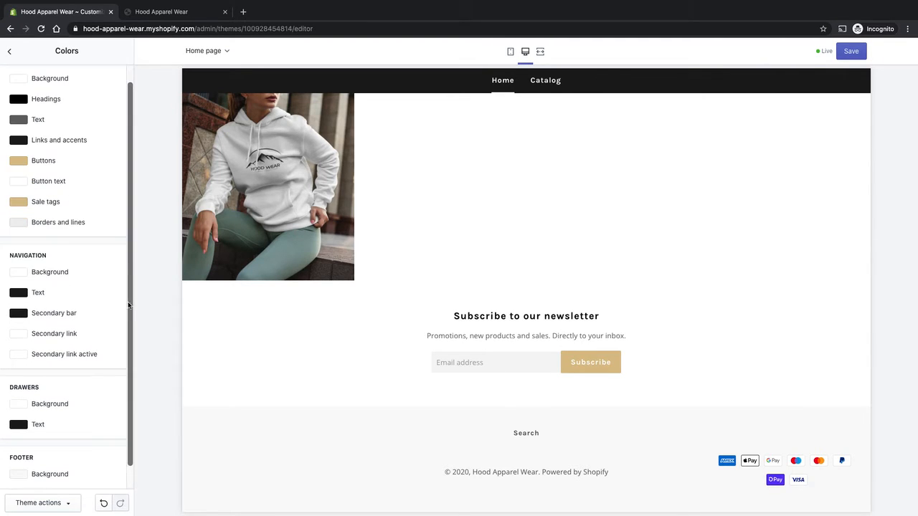
left_click(103, 503)
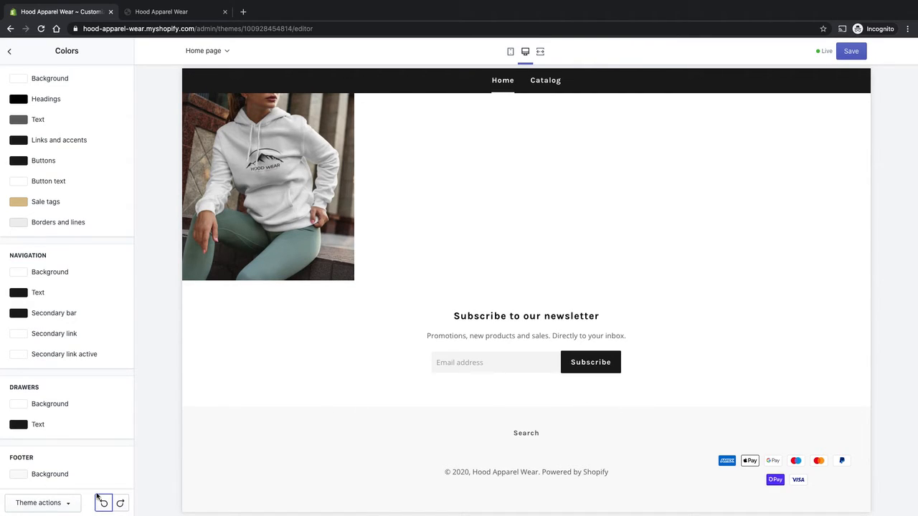
left_click(119, 503)
- Save the theme's colour changes
left_click(68, 506)
left_click(69, 507)
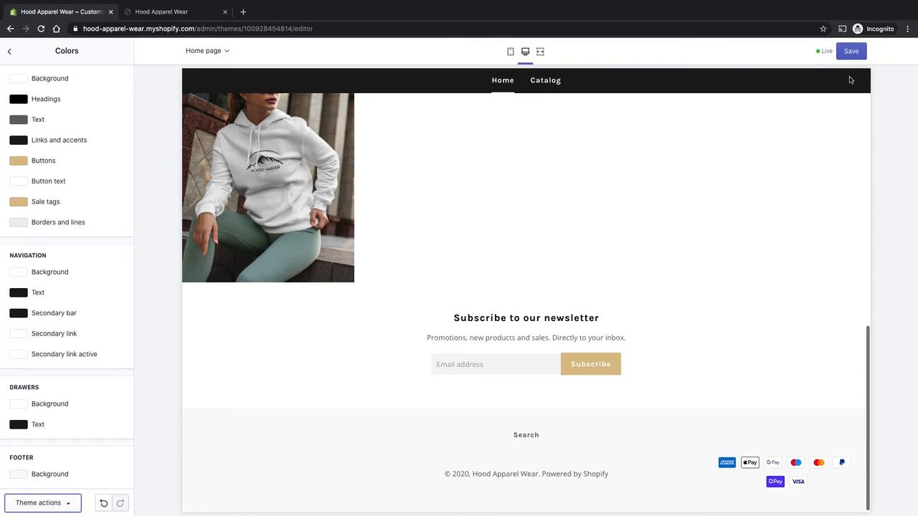
left_click(850, 51)
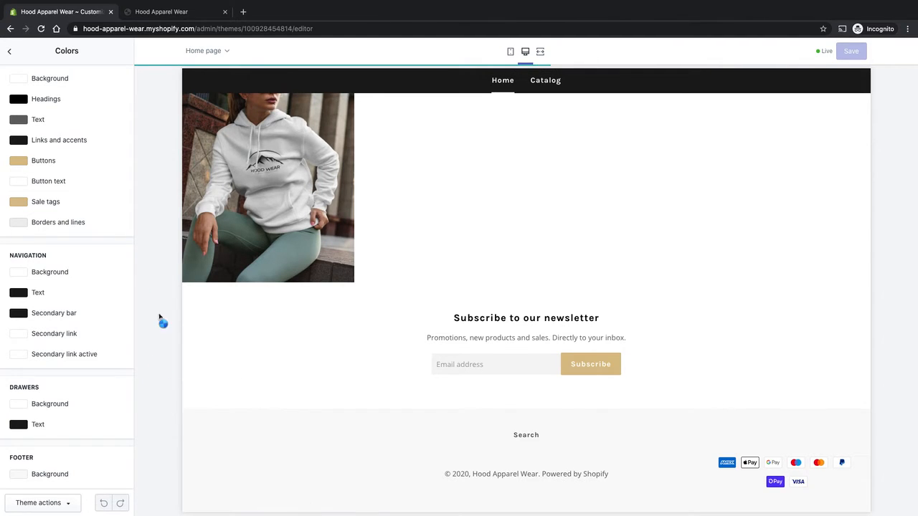
- Open and close the navigation drawer in the preview to inspect its colours
scroll(352, 340, "up", 10)
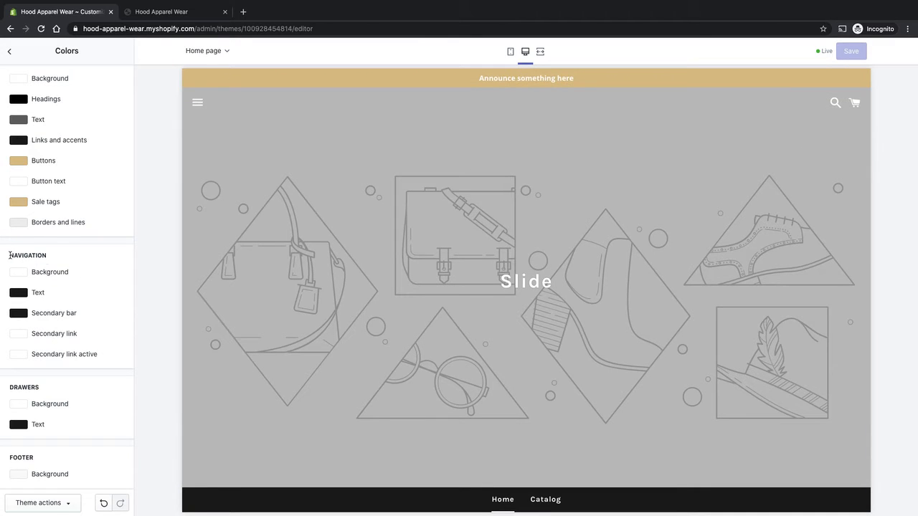
left_click(197, 102)
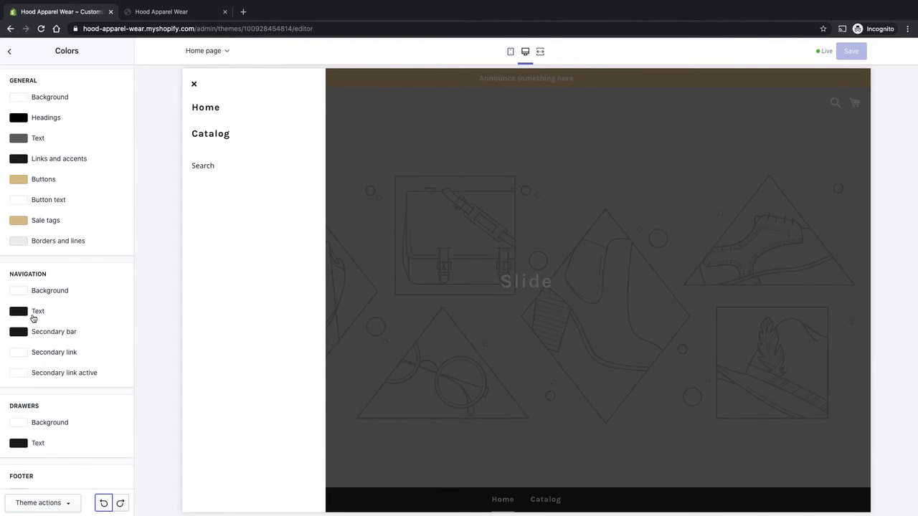
scroll(30, 315, "down", 1)
scroll(68, 321, "down", 1)
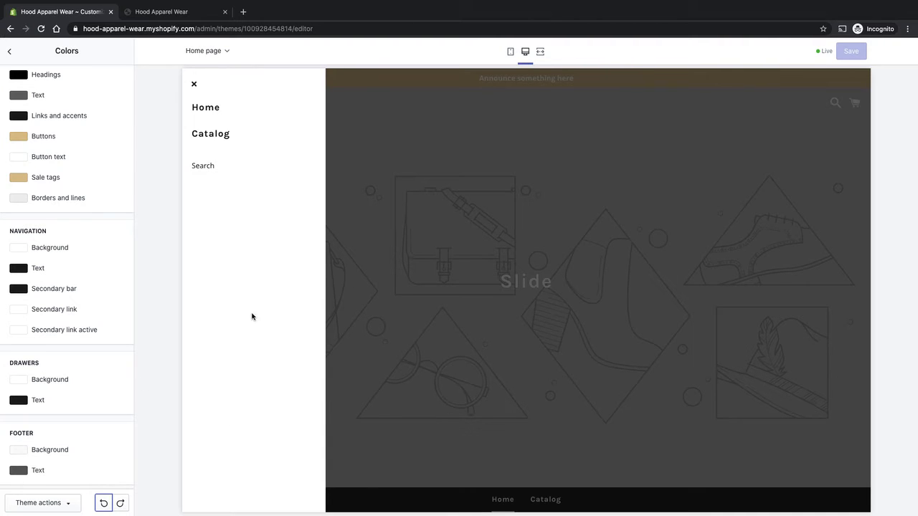
left_click(194, 84)
- Try dark red #AB1A1A as the footer background, then set it back to light grey #EDEDED
scroll(385, 314, "down", 10)
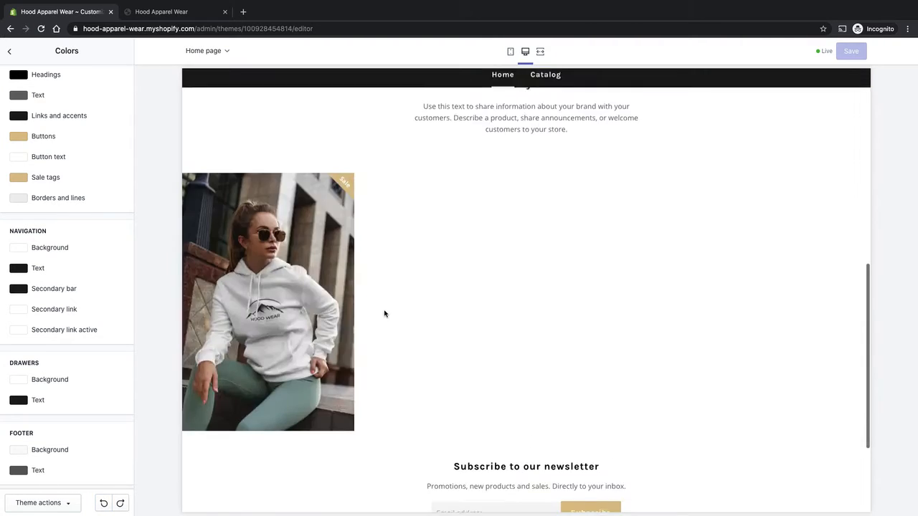
scroll(385, 313, "down", 3)
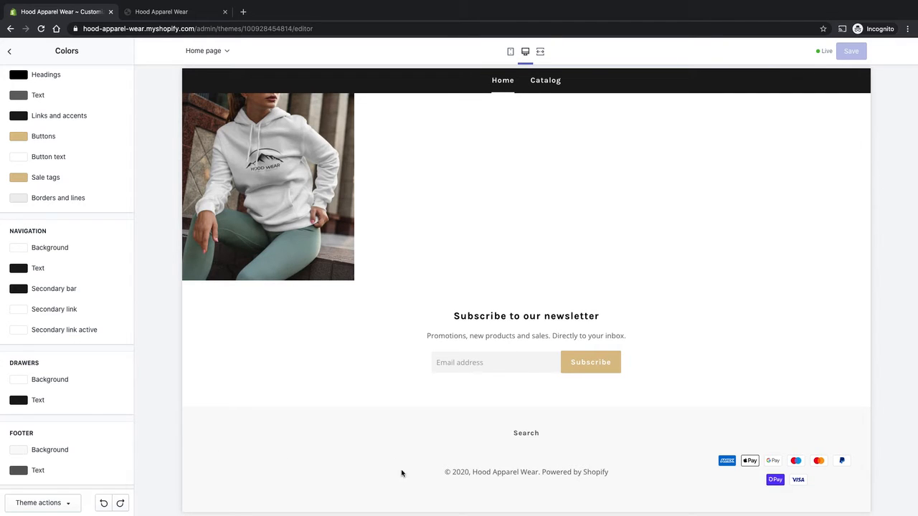
left_click(20, 451)
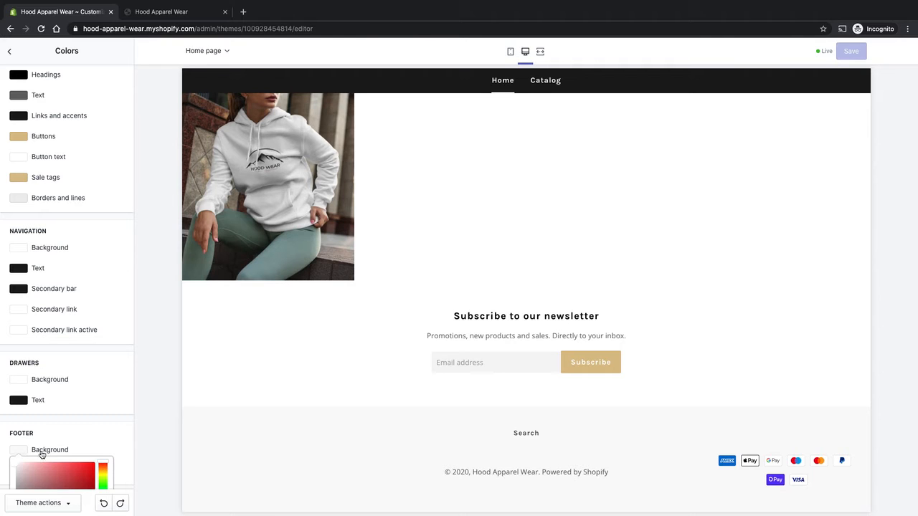
left_click(81, 373)
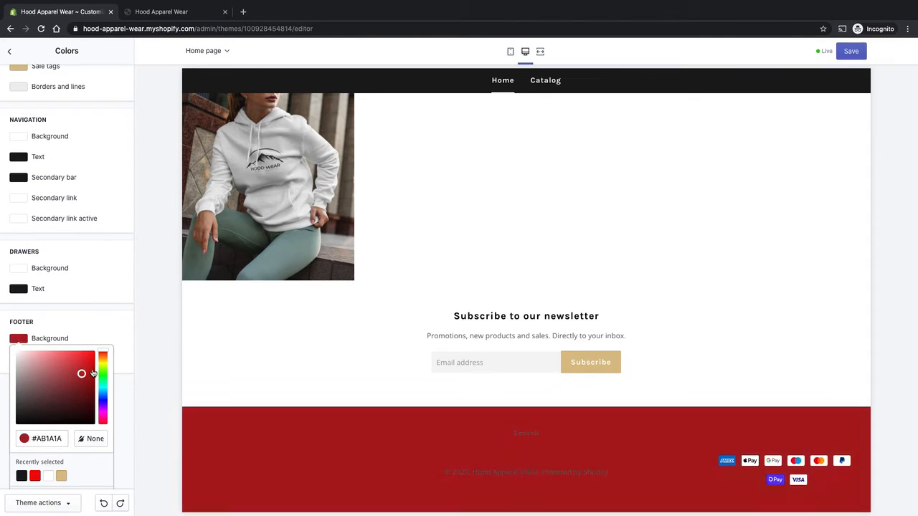
mouse_move(92, 374)
left_mouse_down()
mouse_move(101, 351)
mouse_move(27, 375)
mouse_move(33, 409)
mouse_move(10, 426)
mouse_move(7, 359)
left_mouse_up()
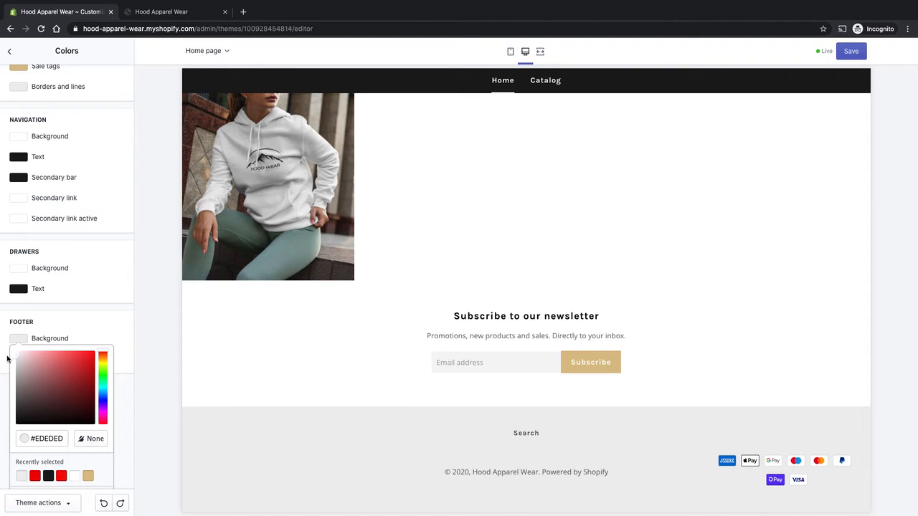
scroll(8, 359, "up", 3)
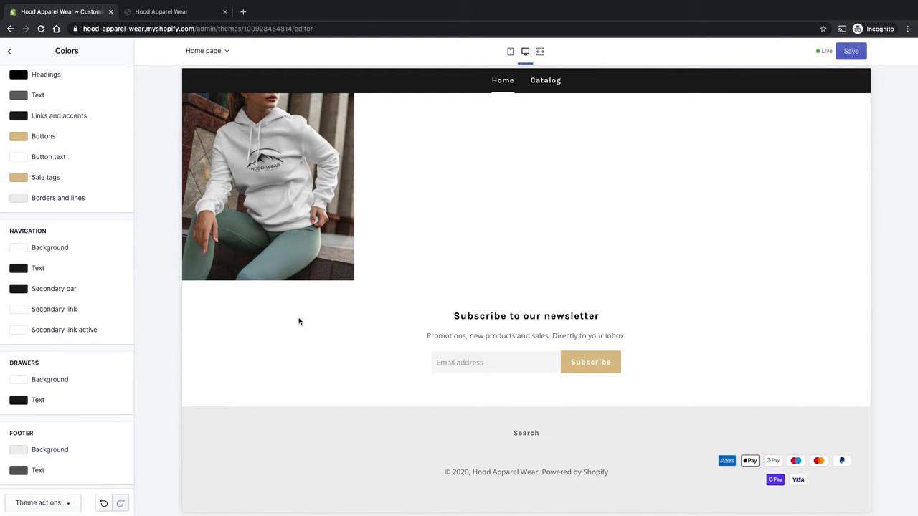
- With the navigation drawer open, try tan #DBC18B and light grey #EDEDED as the drawer background, then restore white
scroll(300, 322, "up", 10)
left_click(197, 103)
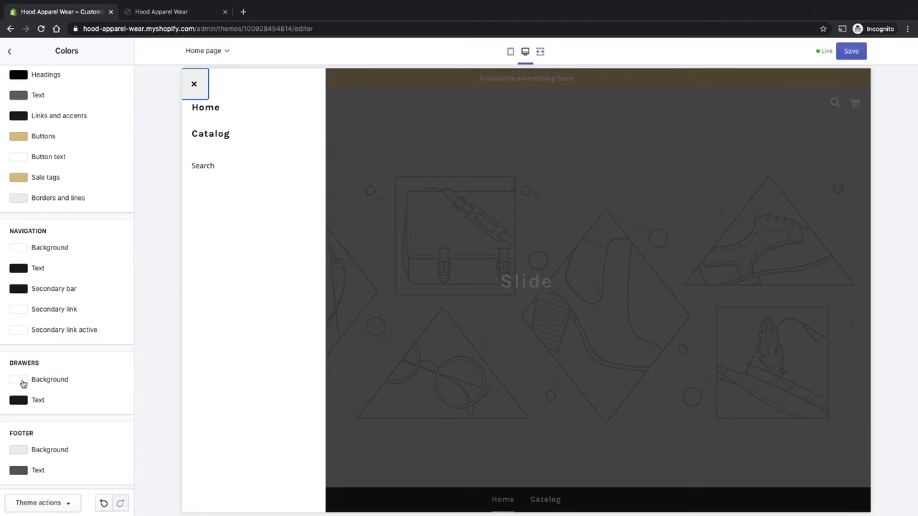
left_click(22, 384)
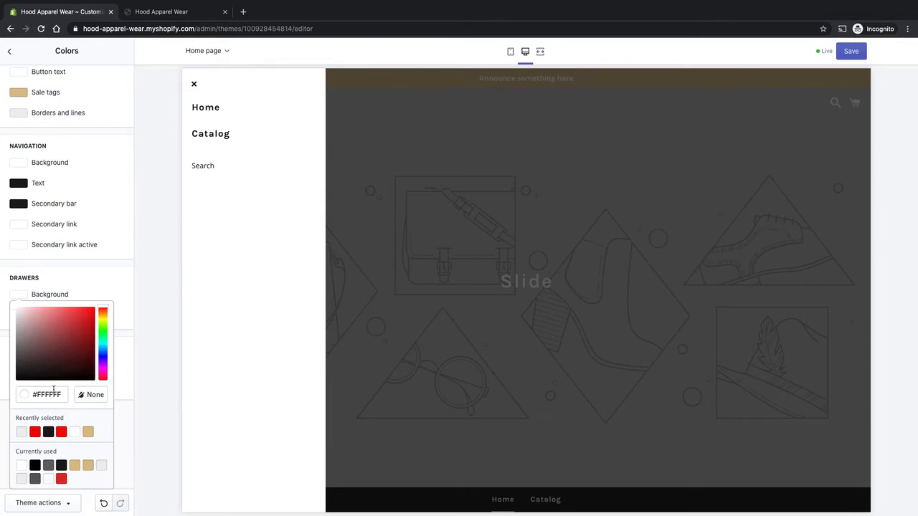
left_click(89, 433)
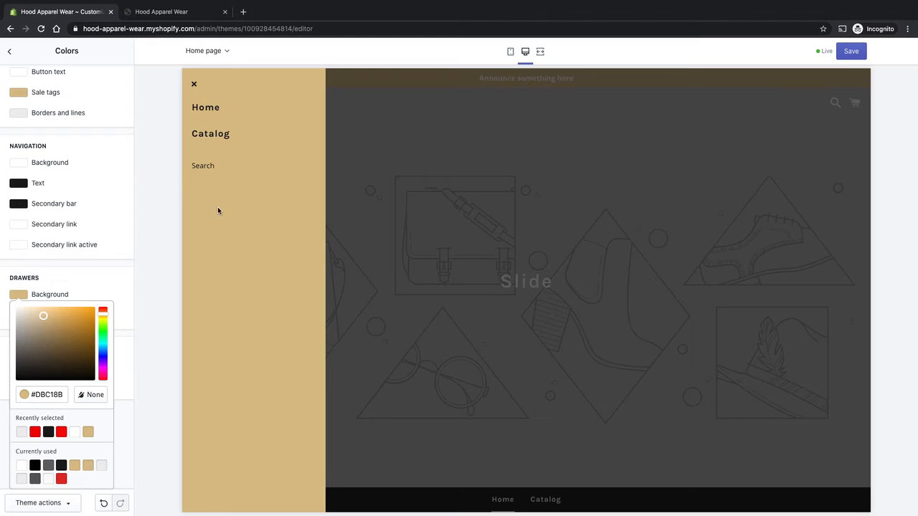
left_click(22, 433)
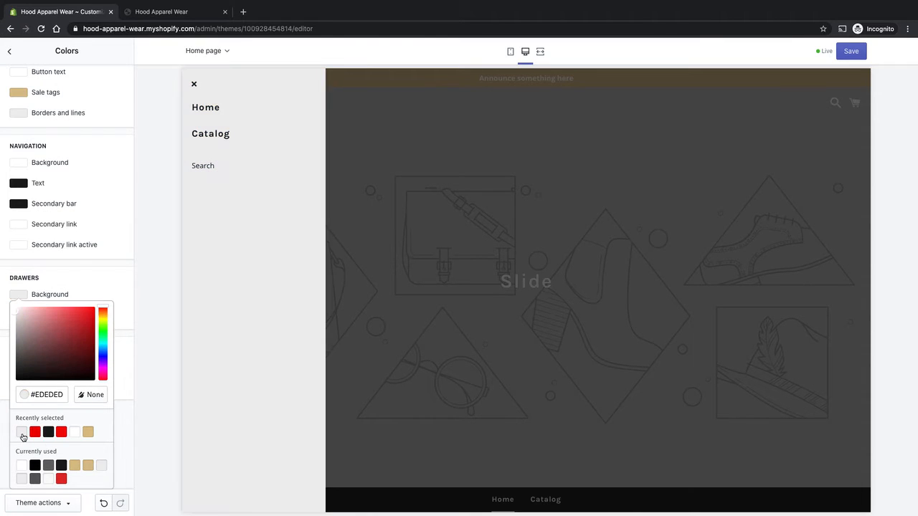
left_click(74, 432)
left_click(135, 382)
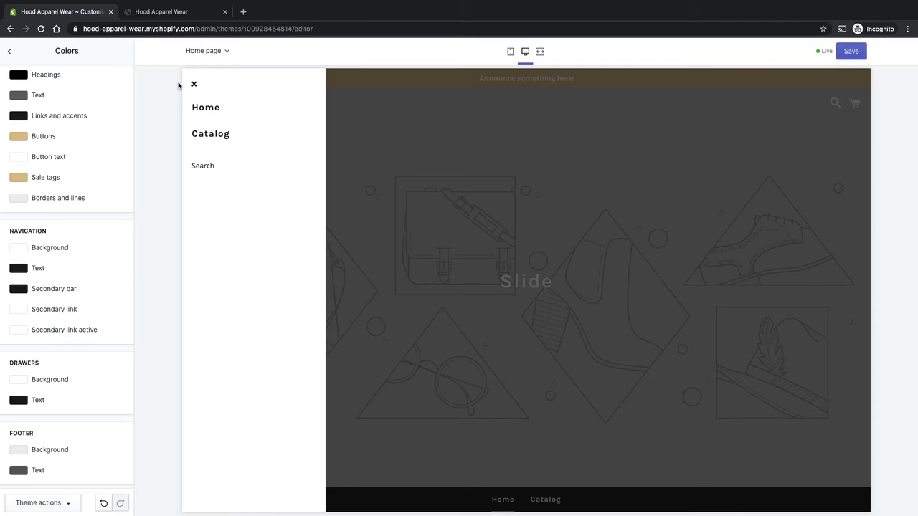
- Try tan #DBC18B and no colour for the drawer text, then restore #1A1A1A and close the drawer
left_click(20, 400)
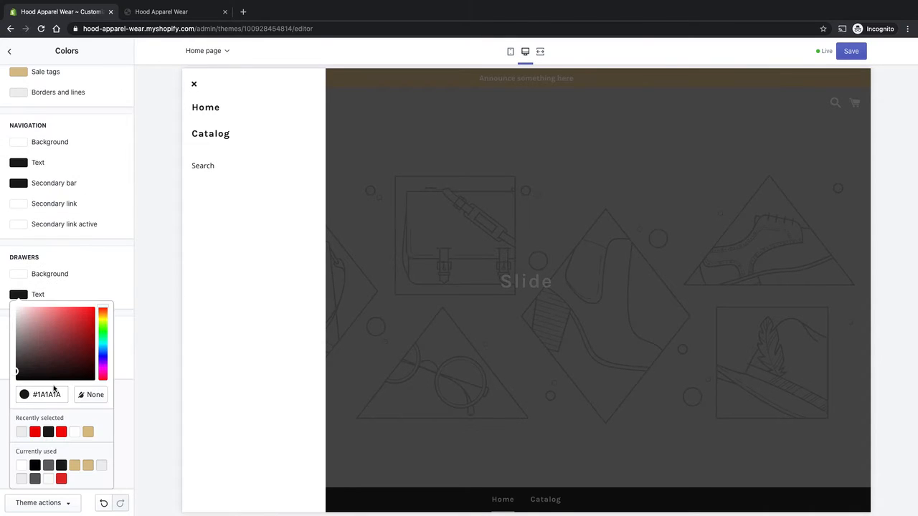
left_click(88, 432)
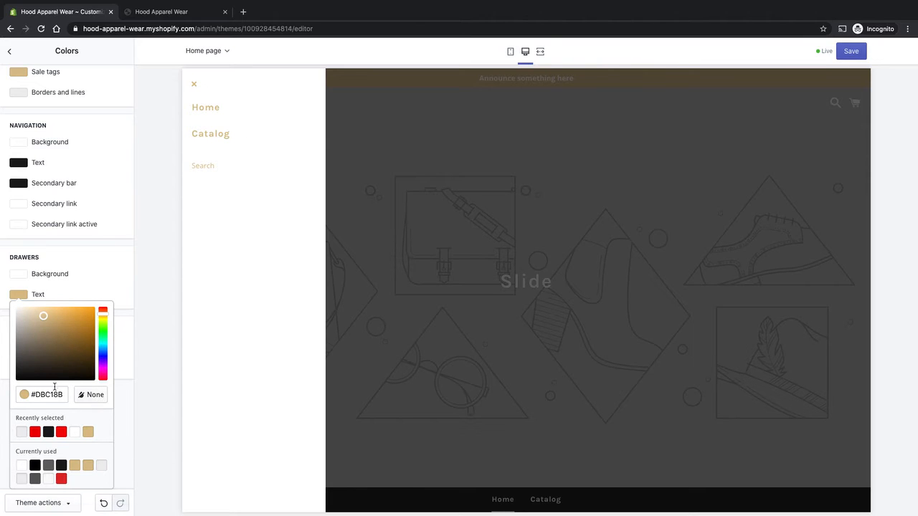
left_click(92, 396)
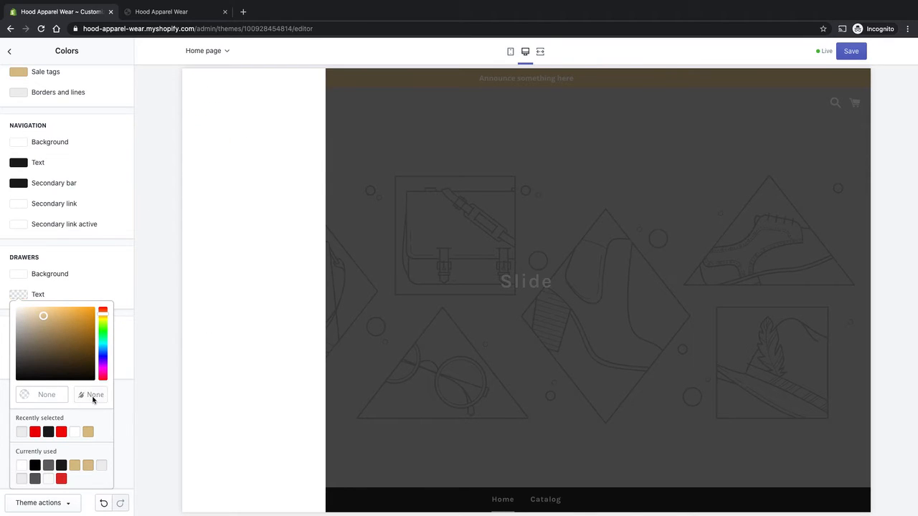
left_click(48, 432)
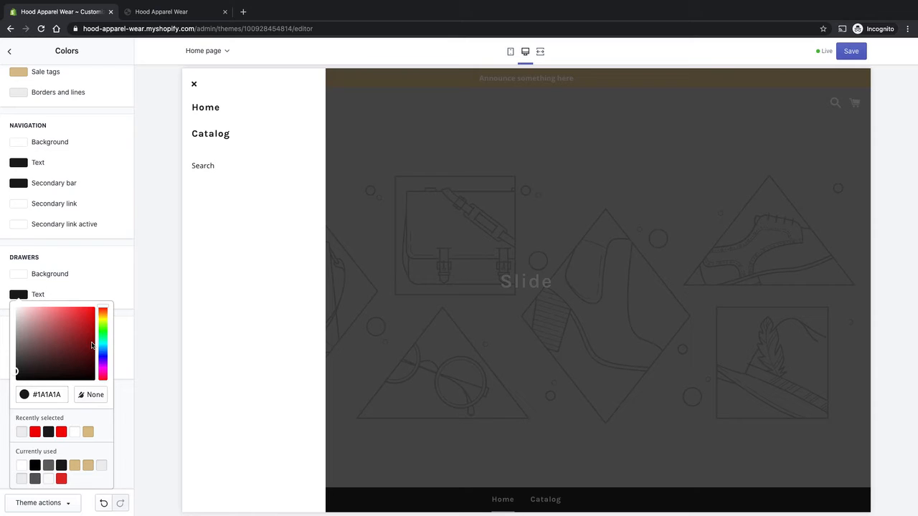
left_click(141, 304)
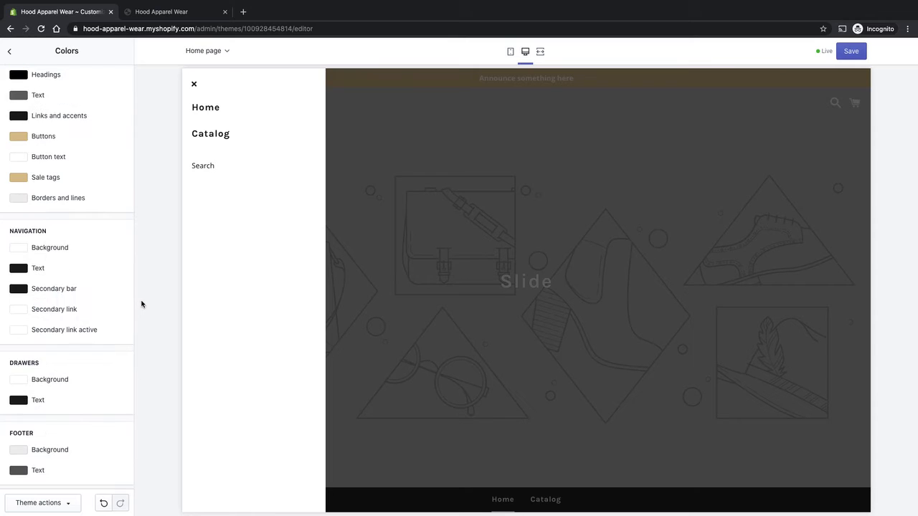
left_click(194, 86)
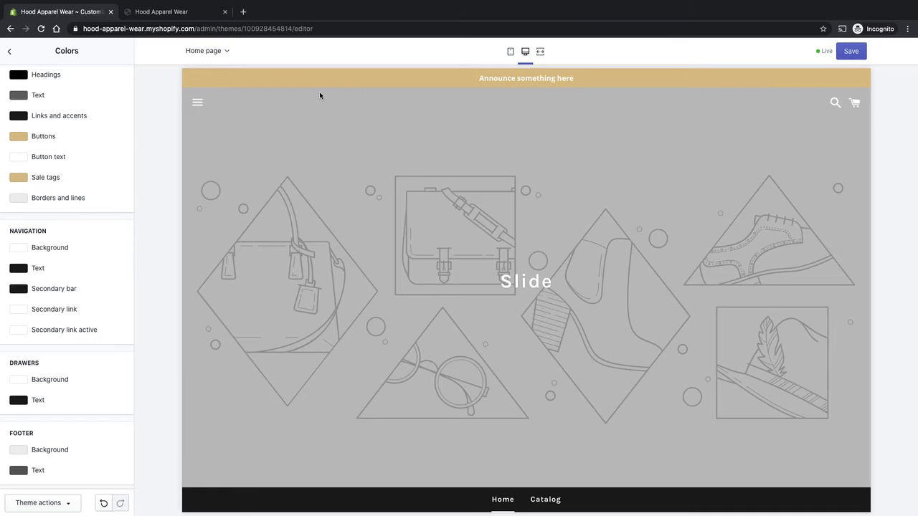
- Leave the colour settings and open the Typography theme settings
scroll(263, 266, "down", 2)
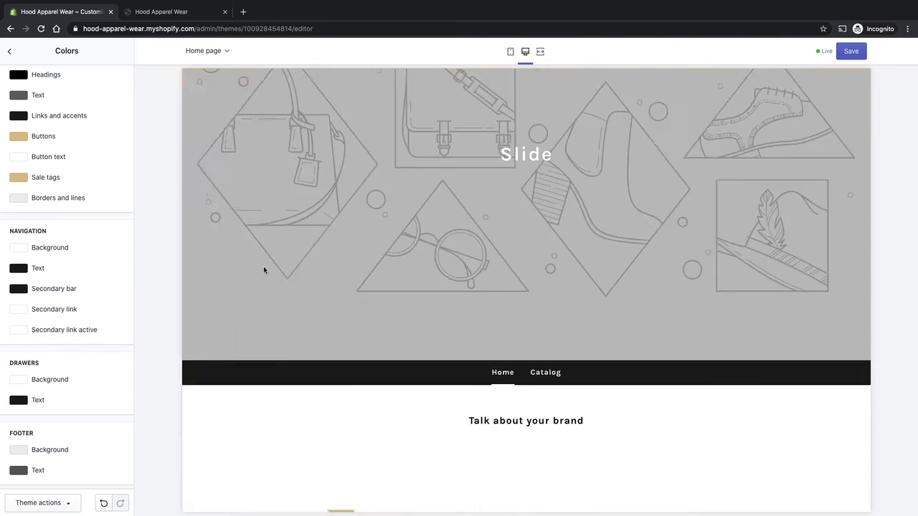
scroll(263, 266, "up", 2)
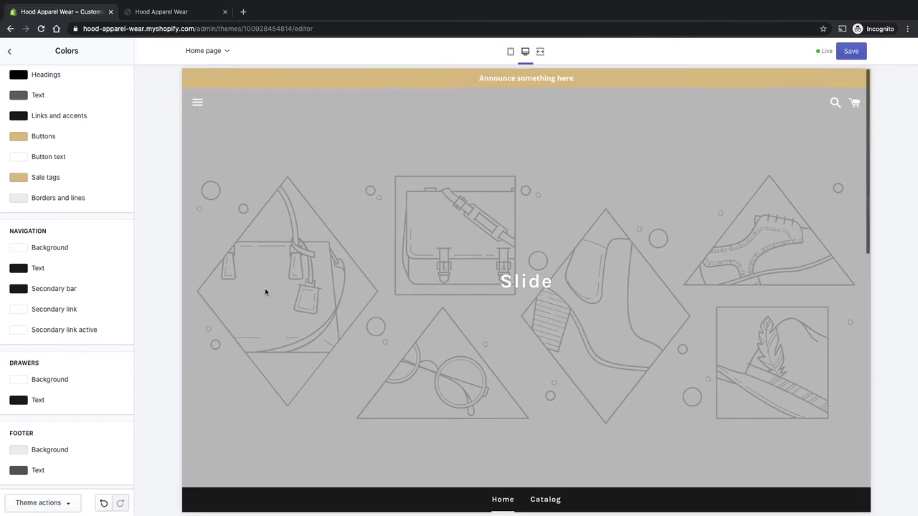
left_click(10, 53)
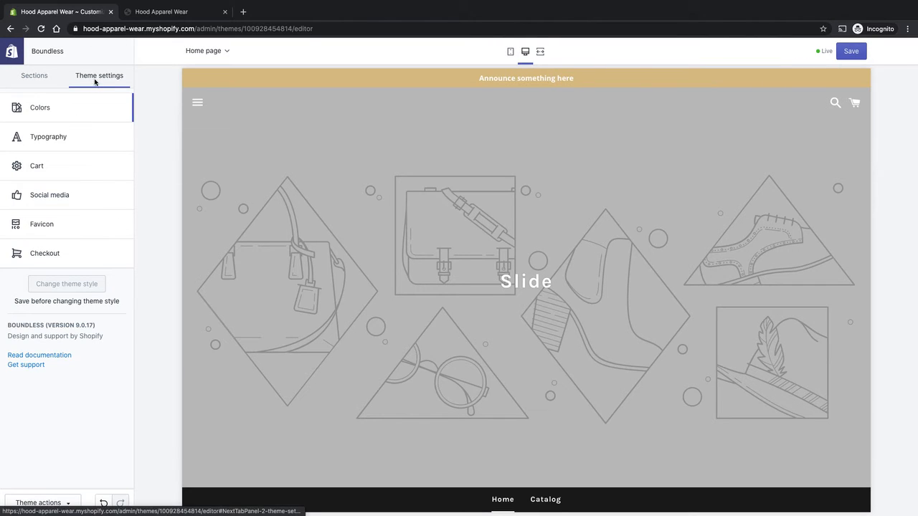
left_click(57, 139)
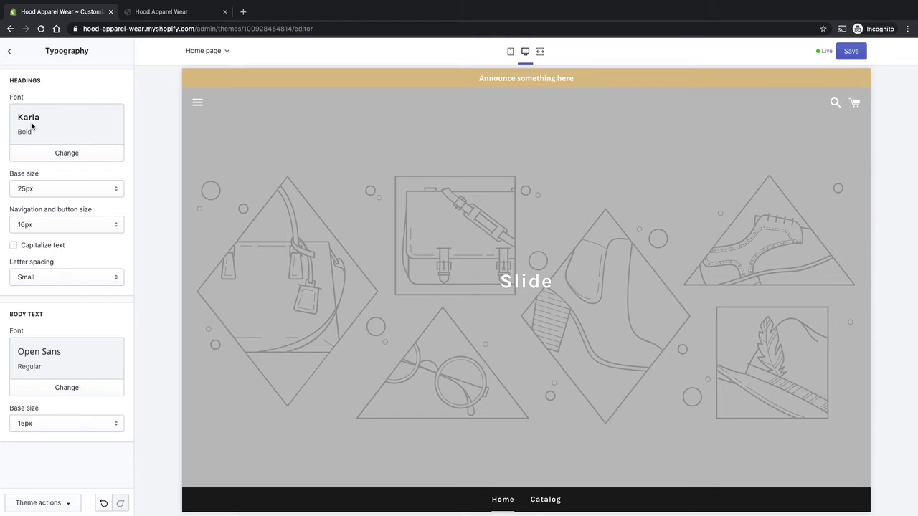
- Try Avenir Next in Medium weight as the heading font, previewing it across the home page
left_click(67, 152)
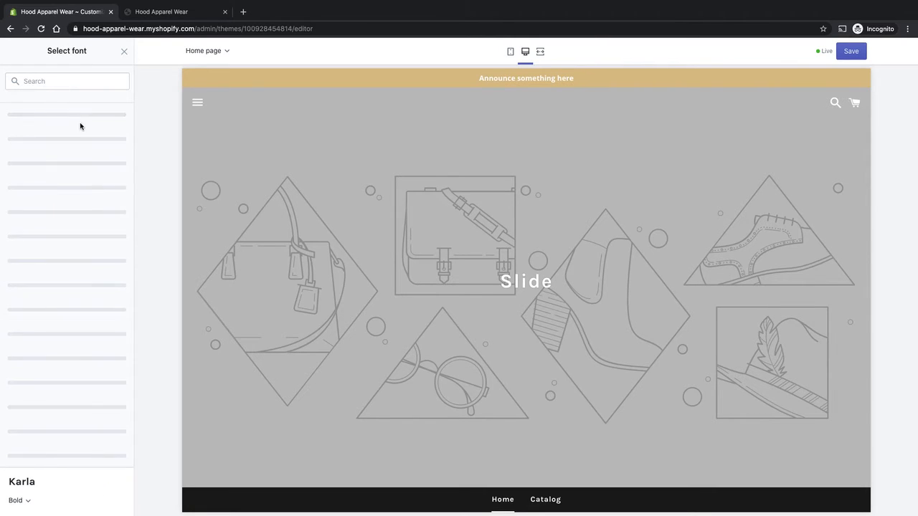
scroll(71, 287, "down", 5)
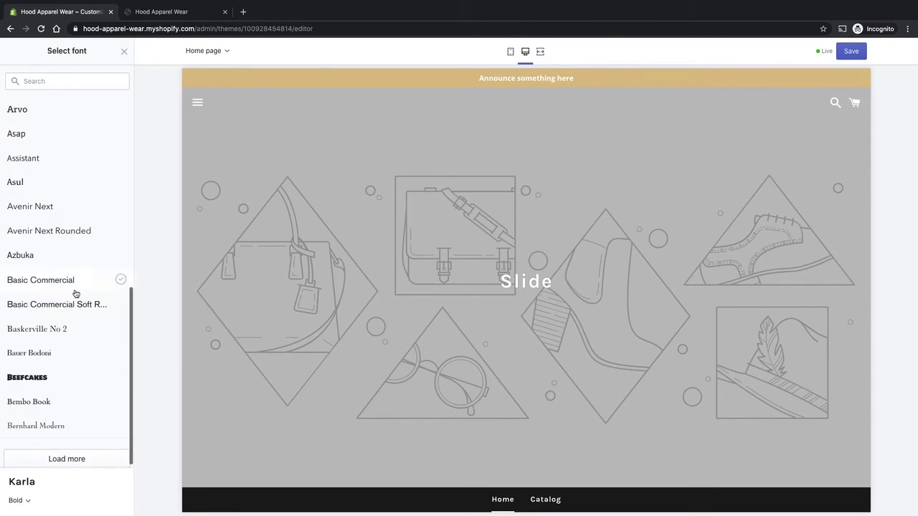
scroll(81, 297, "up", 5)
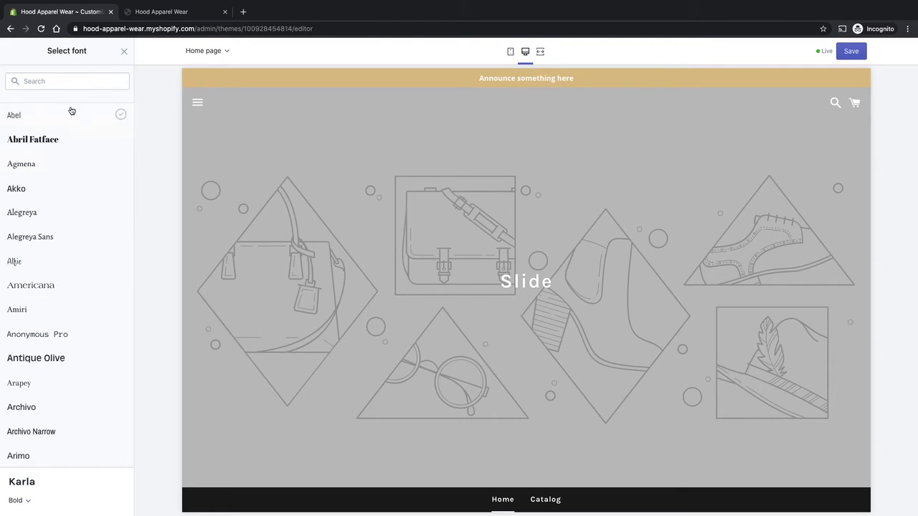
left_click(68, 80)
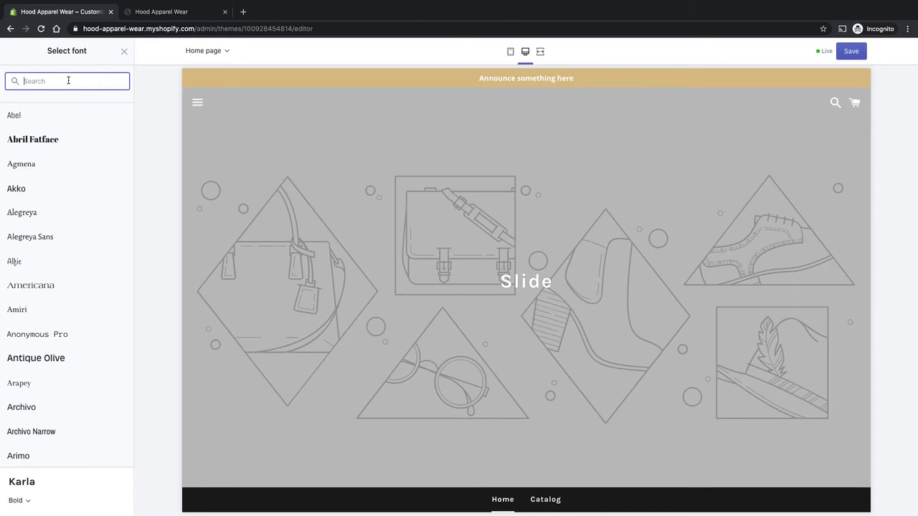
type("Avenir")
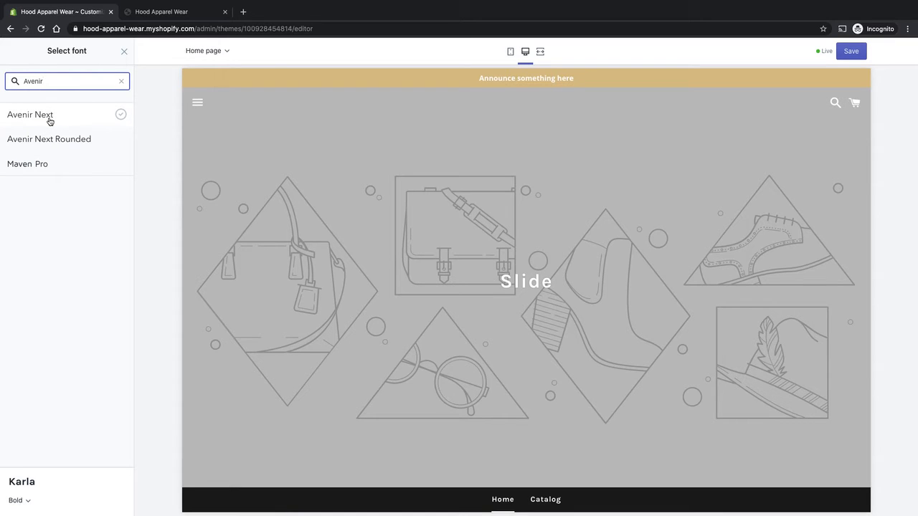
left_click(50, 121)
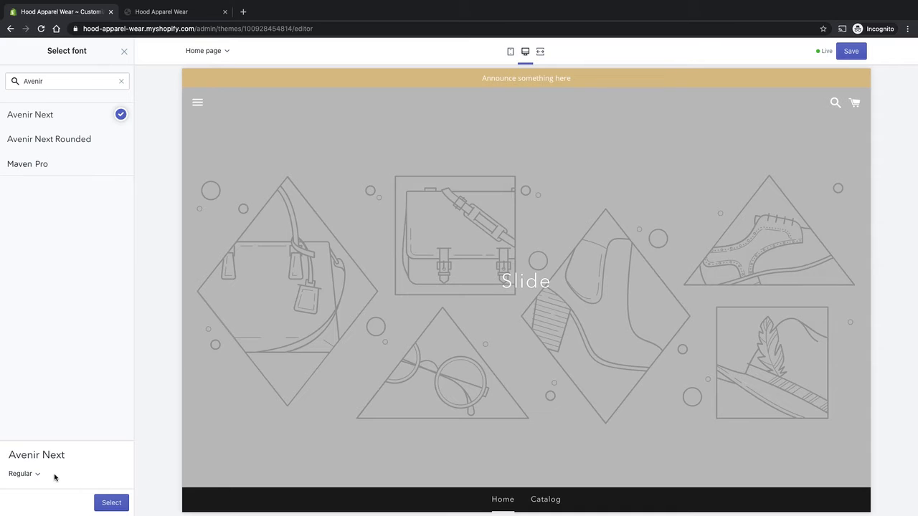
scroll(533, 333, "down", 3)
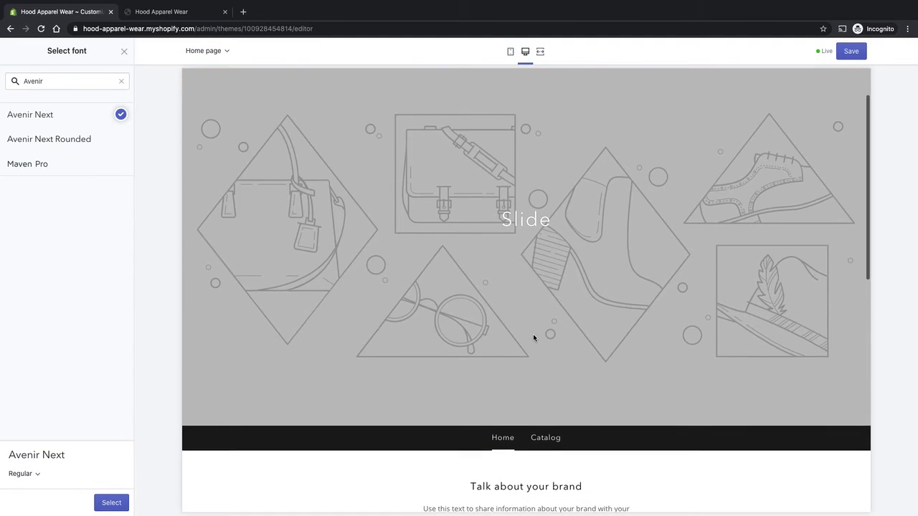
left_click(31, 473)
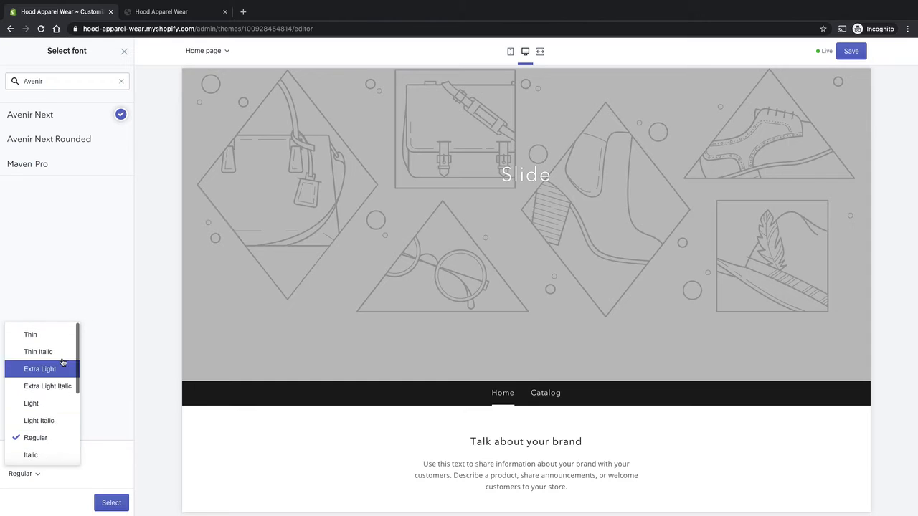
scroll(59, 427, "down", 3)
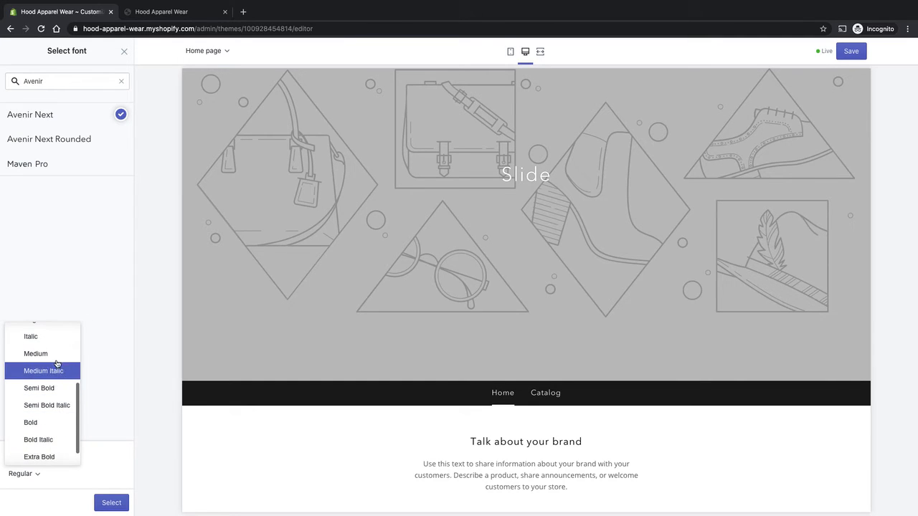
left_click(56, 356)
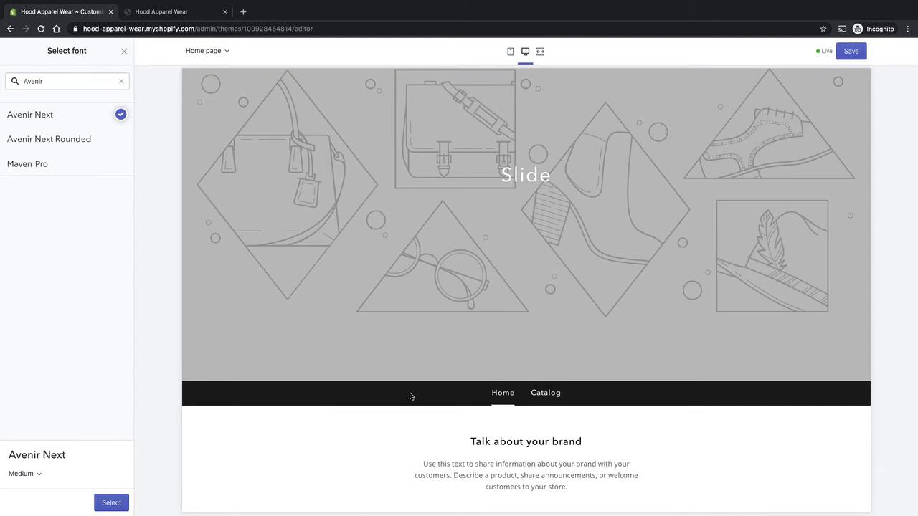
scroll(424, 397, "down", 5)
scroll(495, 408, "down", 4)
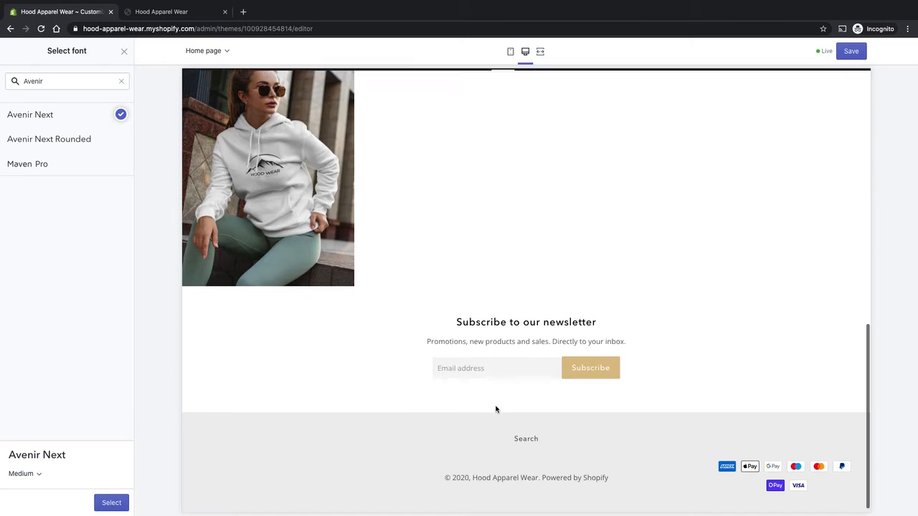
scroll(490, 363, "up", 10)
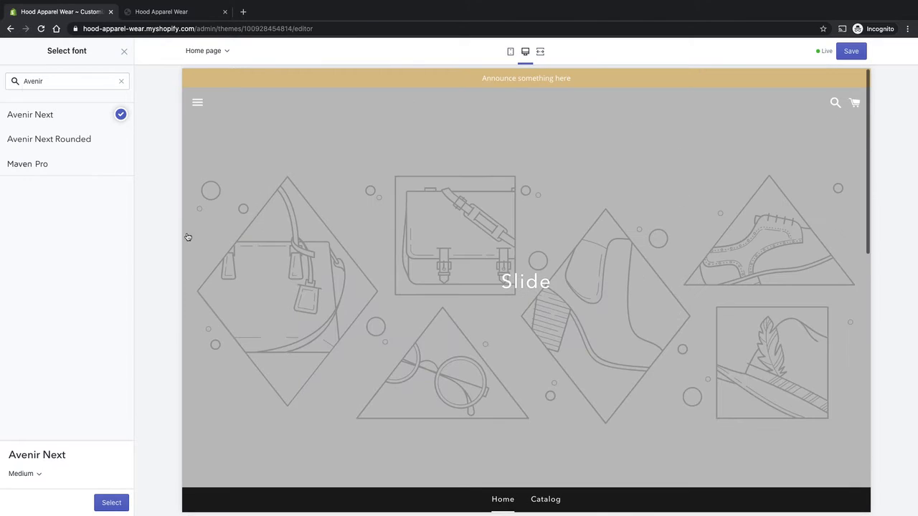
- Search for Montserrat and select it in Medium weight as the heading font
left_click(70, 82)
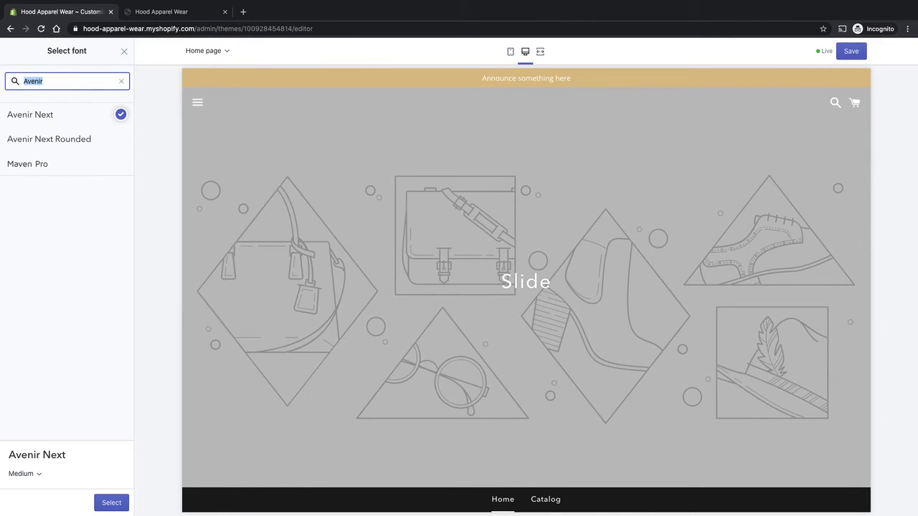
type("Montse")
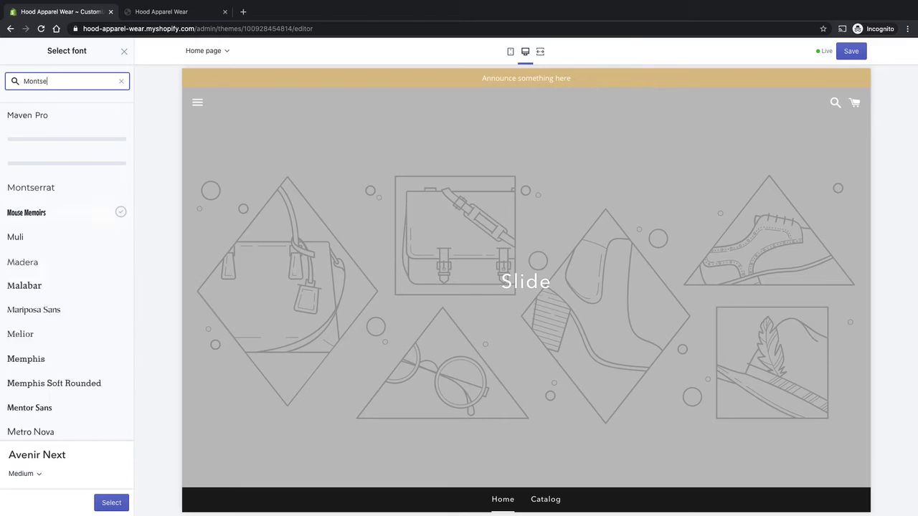
left_click(48, 117)
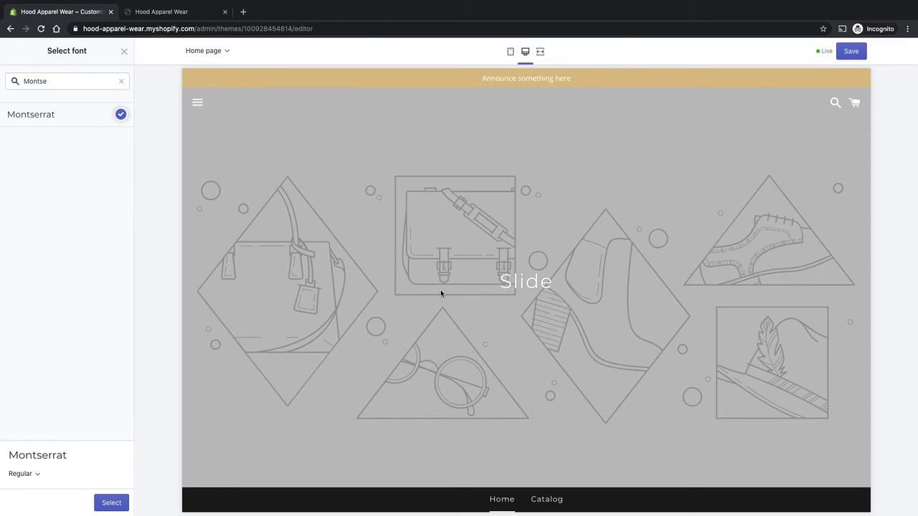
scroll(441, 287, "down", 2)
scroll(541, 188, "down", 3)
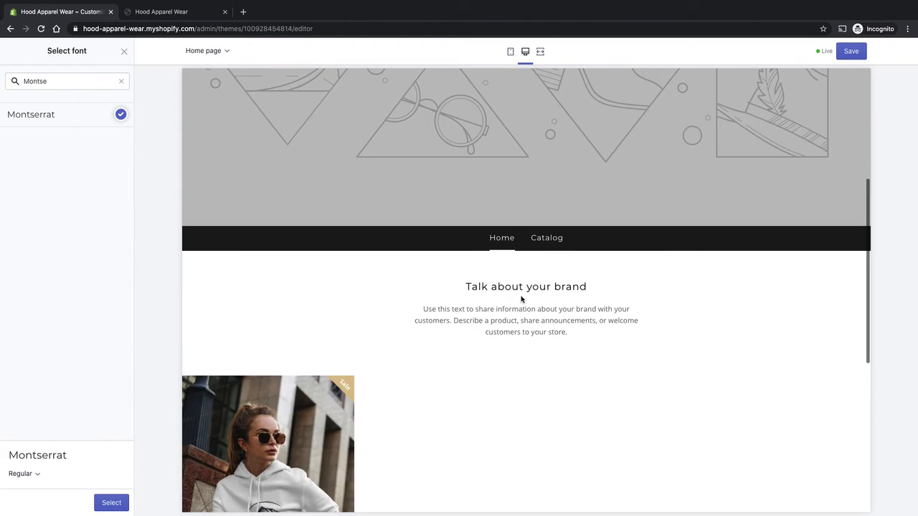
scroll(520, 299, "up", 2)
left_click(24, 474)
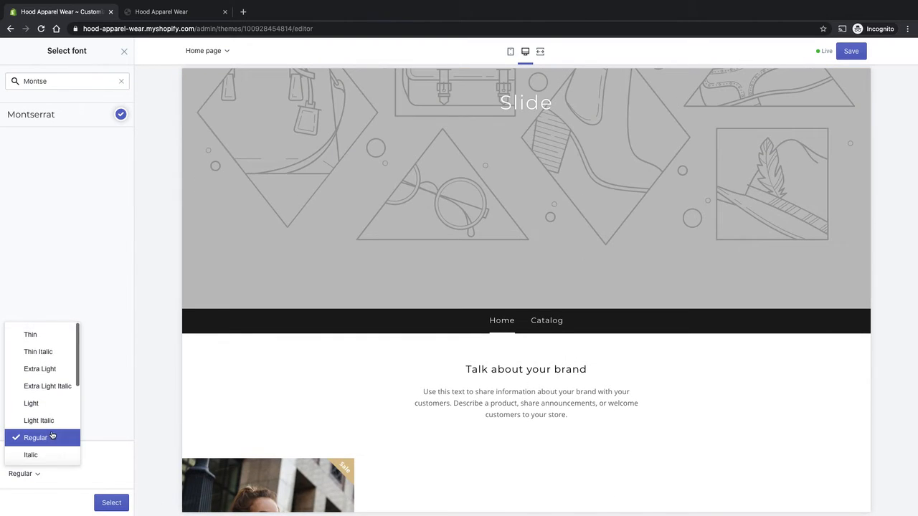
scroll(53, 430, "down", 2)
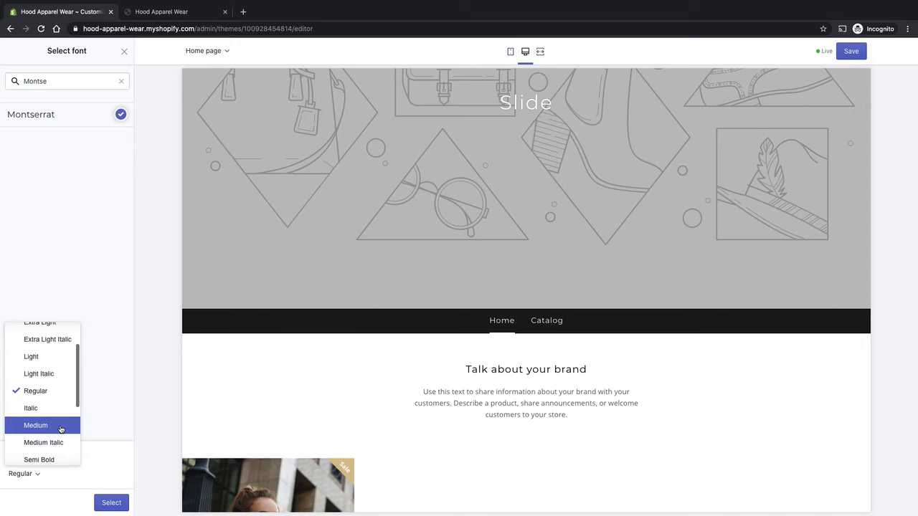
left_click(61, 428)
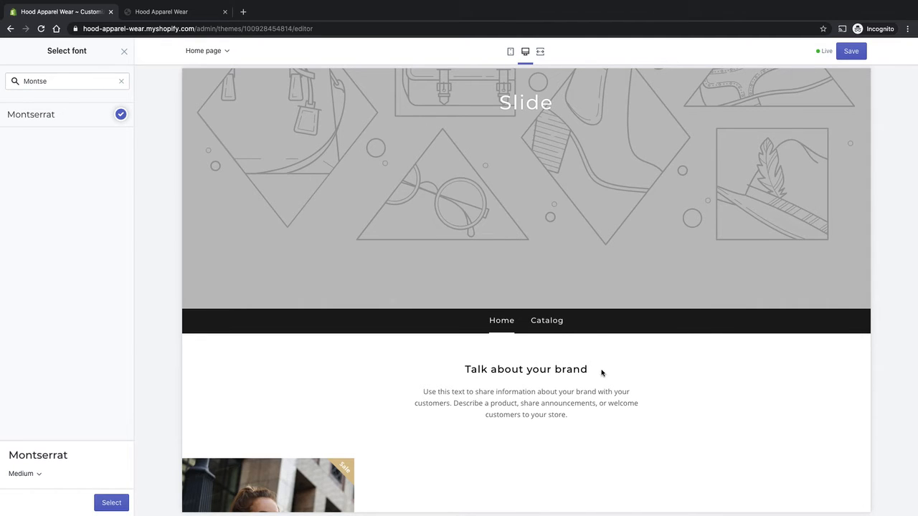
scroll(601, 337, "up", 2)
scroll(611, 290, "down", 1)
scroll(611, 290, "down", 5)
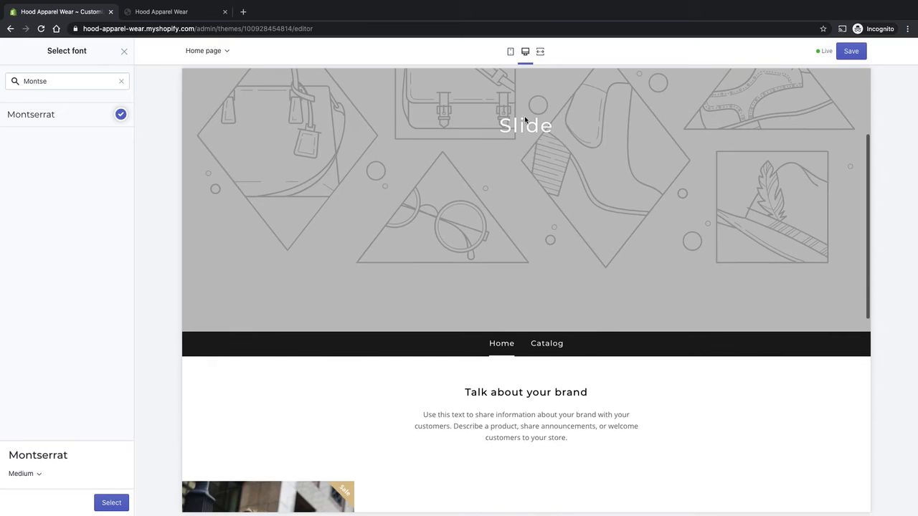
scroll(632, 316, "down", 6)
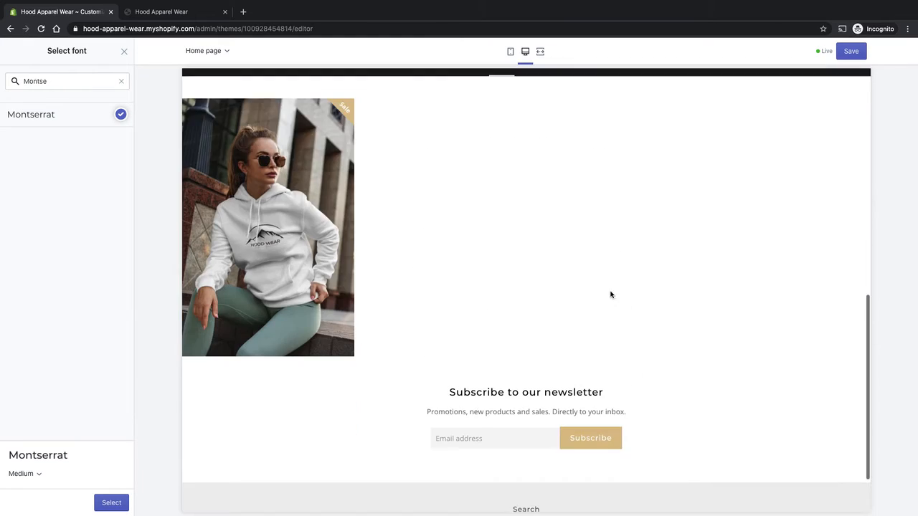
scroll(647, 375, "up", 12)
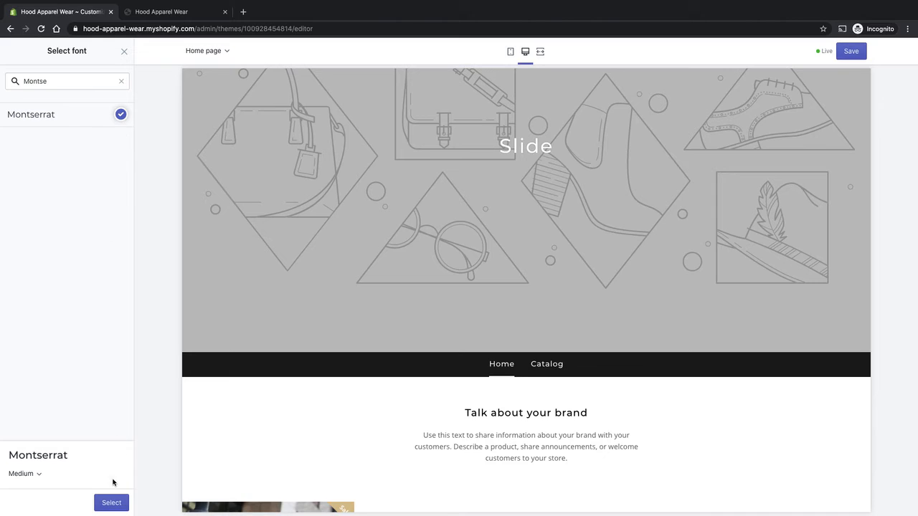
left_click(109, 503)
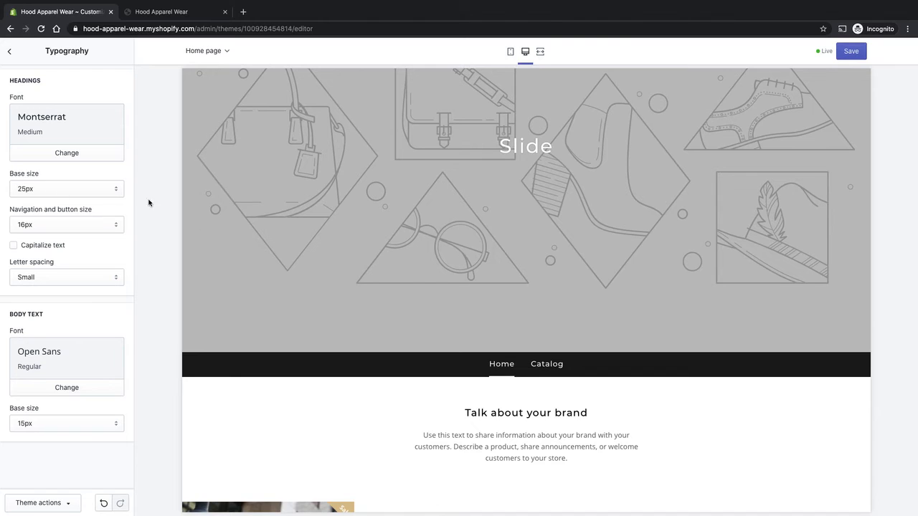
- Review the heading base size and navigation and button size options
left_click(87, 191)
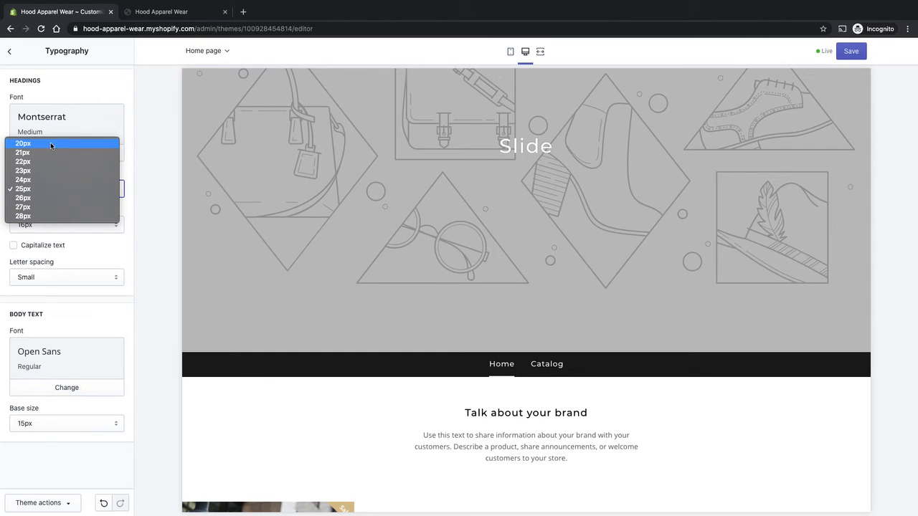
left_click(137, 169)
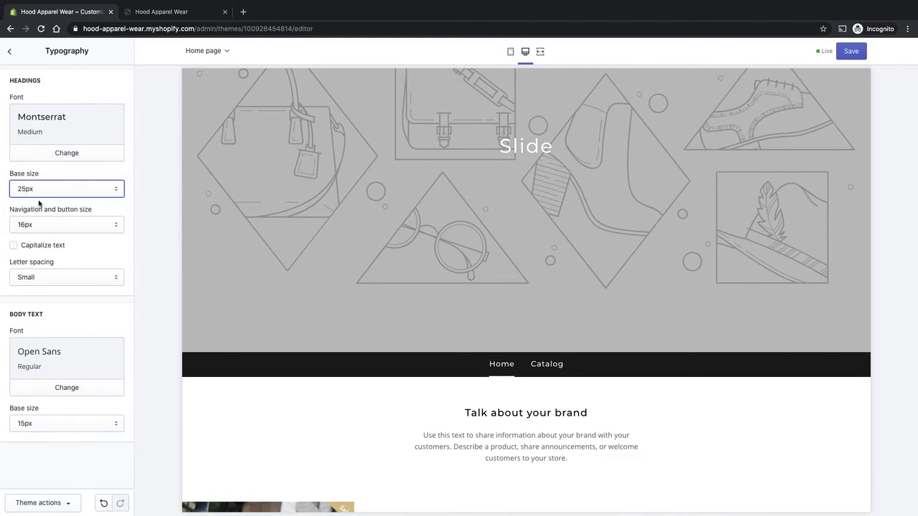
left_click(115, 229)
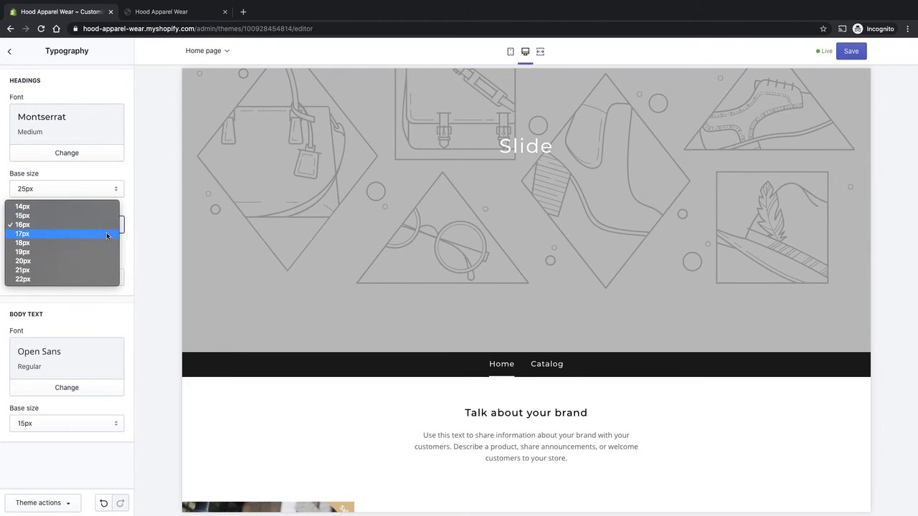
left_click(112, 228)
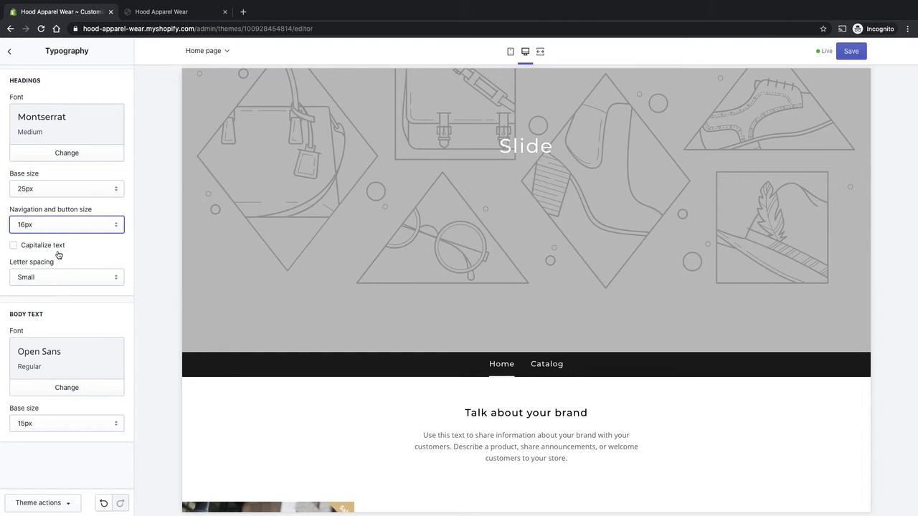
- Enable capitalized text for headings and check the preview
scroll(322, 339, "down", 3)
scroll(326, 339, "down", 3)
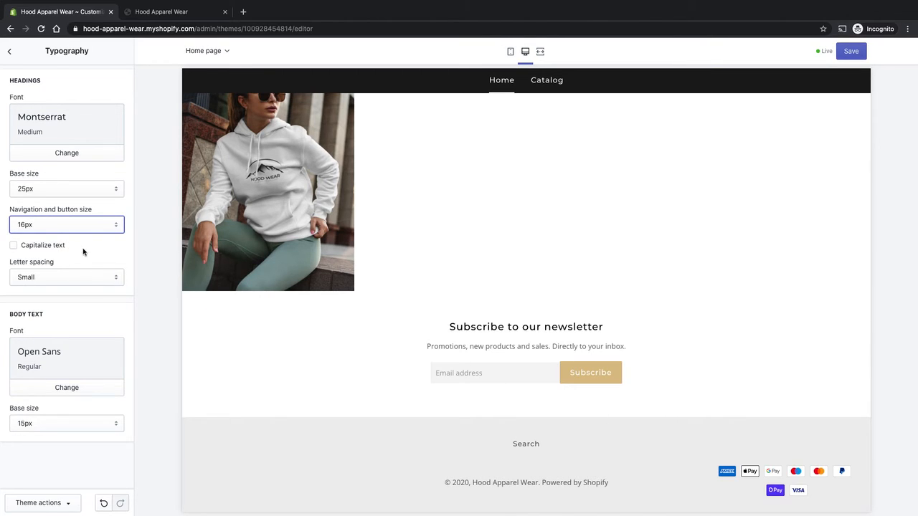
left_click(55, 248)
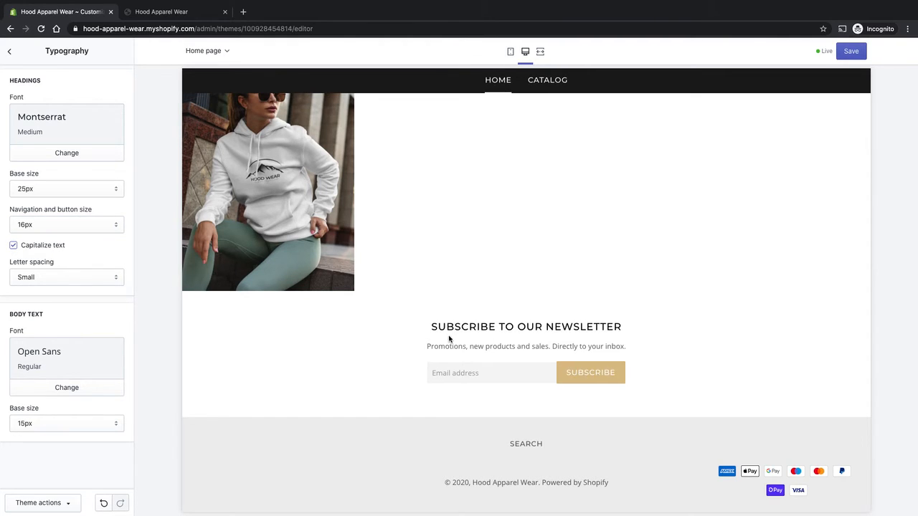
scroll(546, 318, "up", 10)
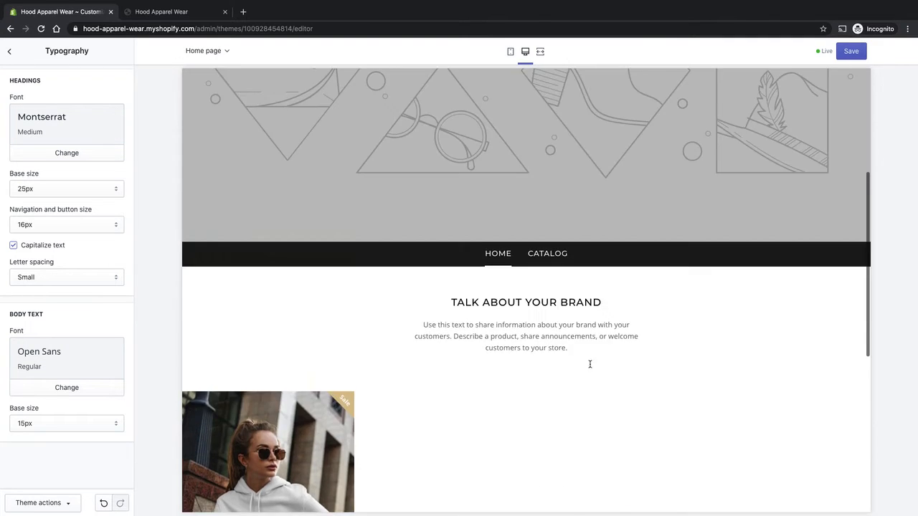
scroll(545, 385, "down", 3)
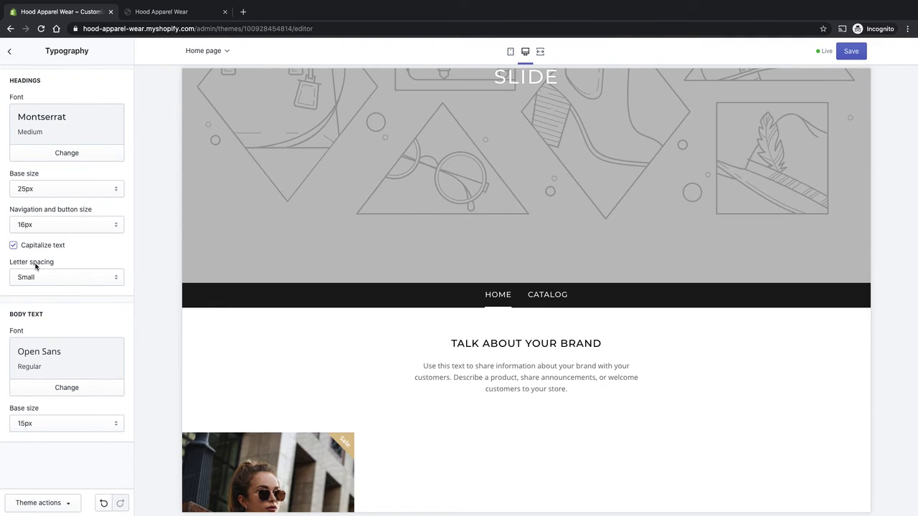
- Turn off capitalized text for the headings
left_click(68, 278)
left_click(29, 247)
left_click(28, 248)
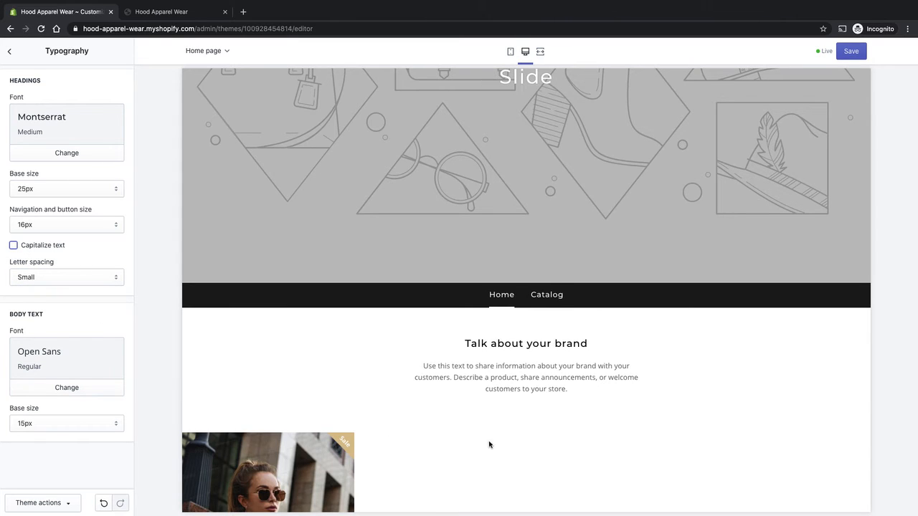
left_click_drag(423, 366, 606, 403)
left_click(614, 362)
left_click_drag(598, 366, 562, 367)
left_click_drag(506, 349, 564, 366)
left_click_drag(444, 349, 603, 350)
left_click(430, 343)
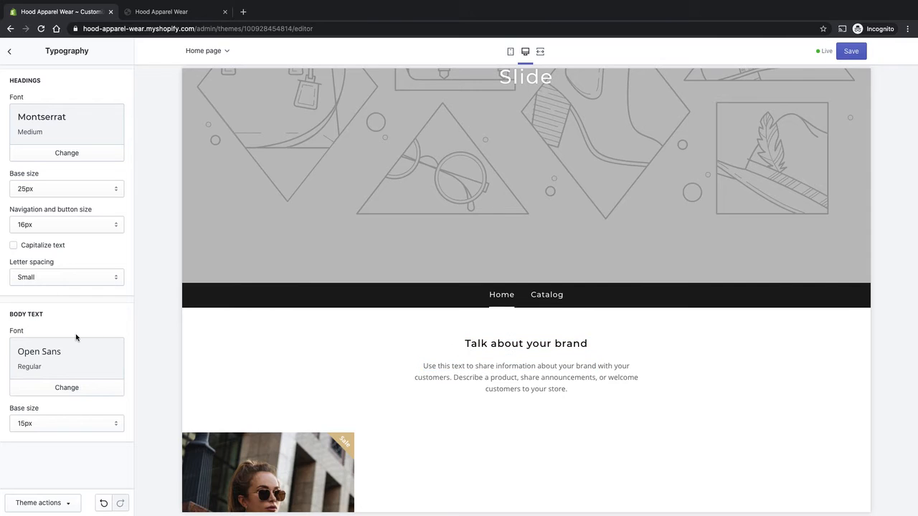
- Open the body text font picker, search for Raleway and try it on the preview paragraph
left_click(81, 392)
left_click(53, 83)
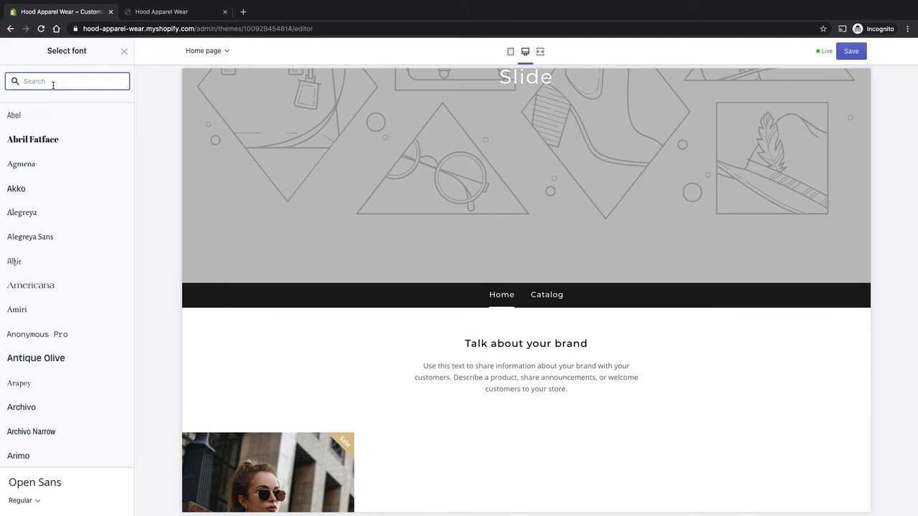
scroll(88, 236, "down", 6)
scroll(69, 108, "up", 2)
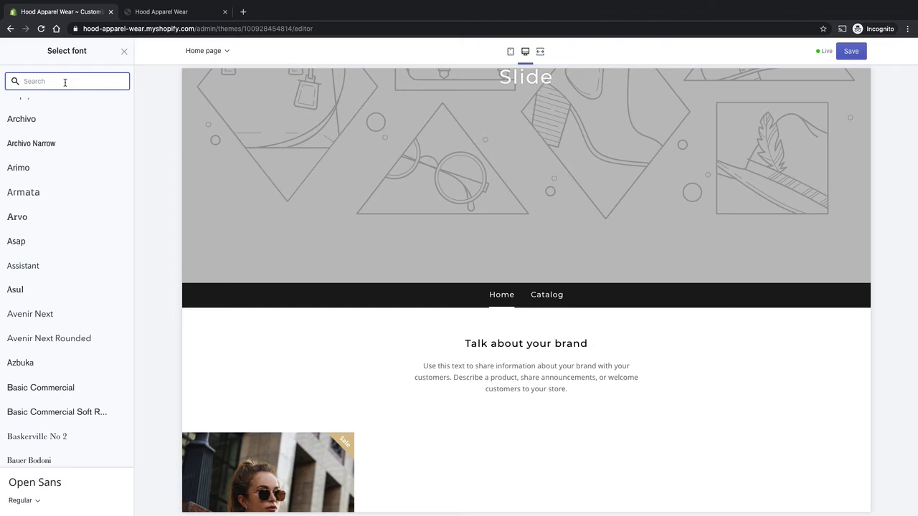
type("rale")
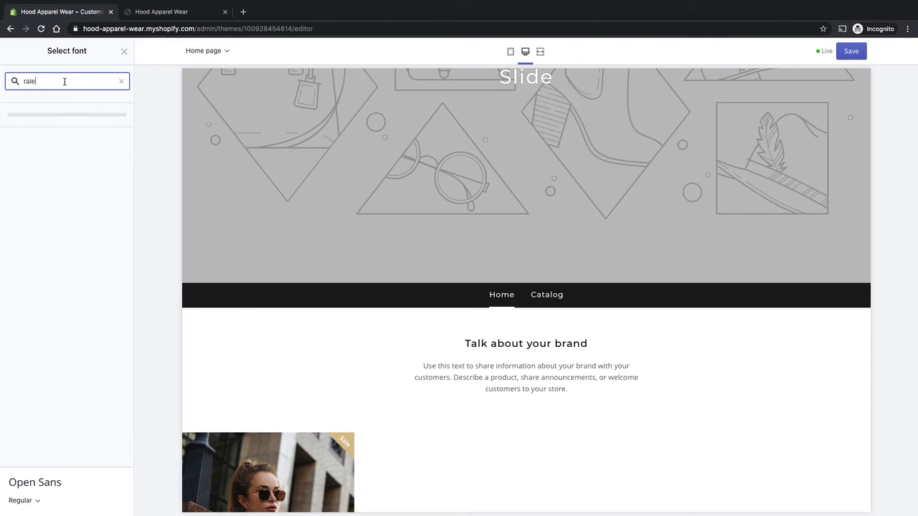
left_click(40, 119)
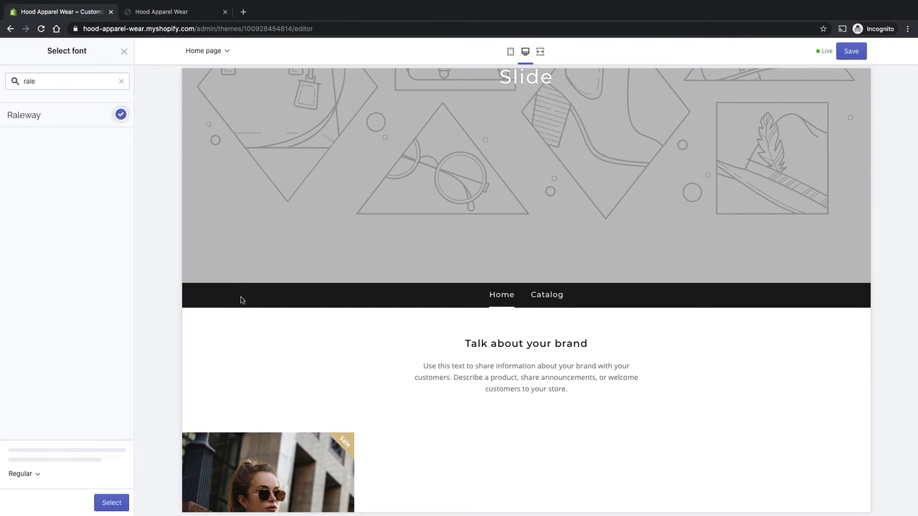
left_click(111, 504)
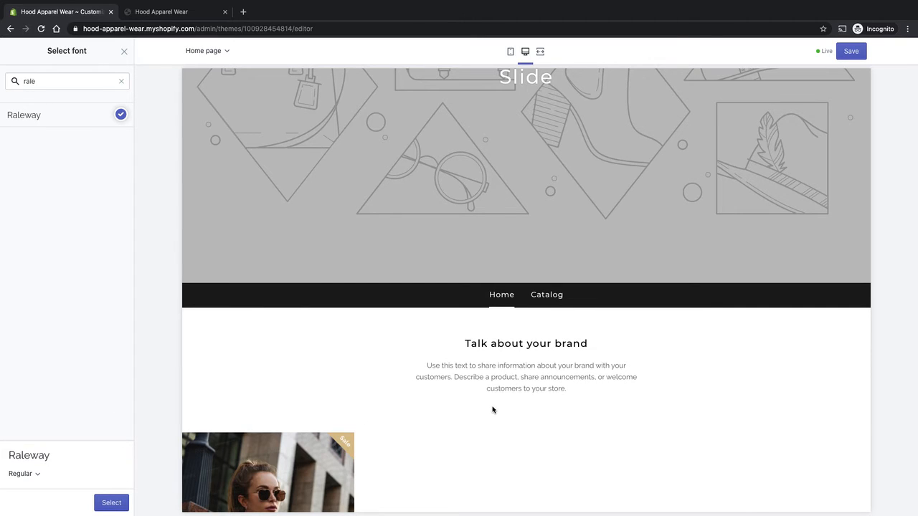
left_click(610, 383)
left_click_drag(479, 362, 577, 416)
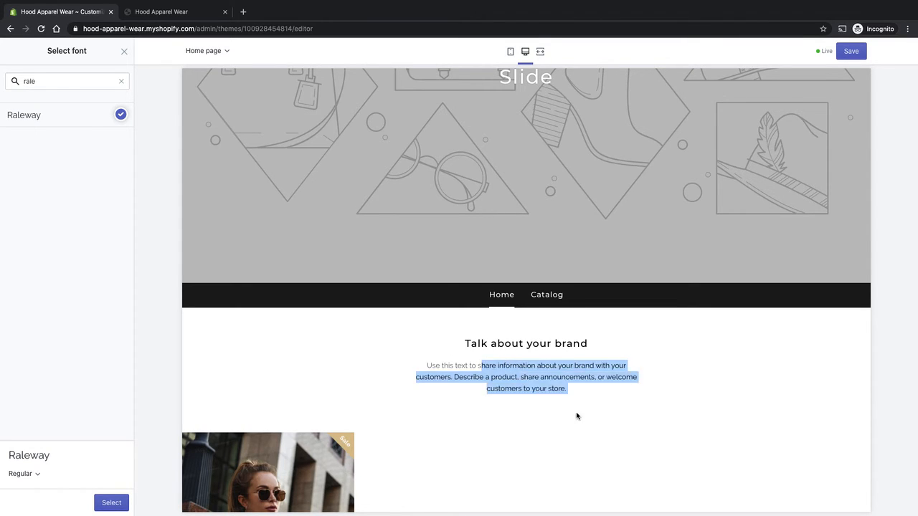
left_click(577, 416)
- Search the font list again and try Maven Pro as the body text font
left_click(41, 82)
type("ralem")
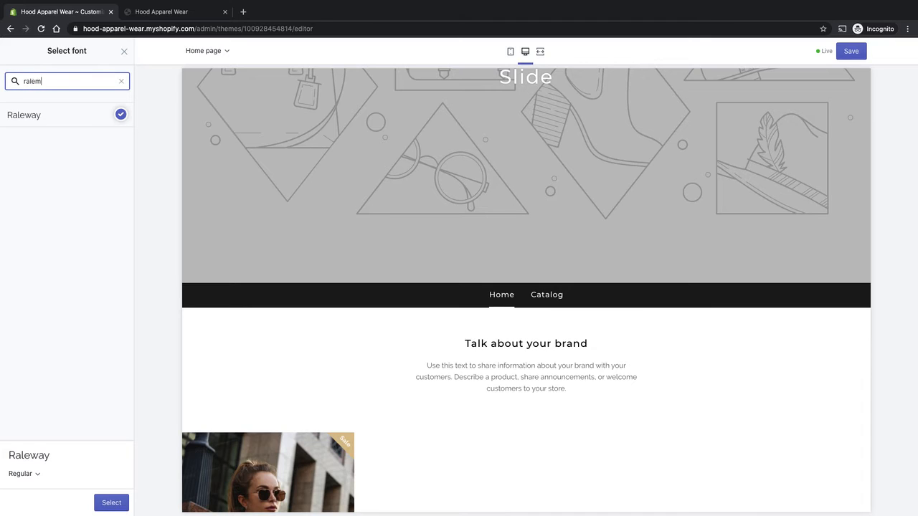
type("ave")
key("super+a")
type("ma")
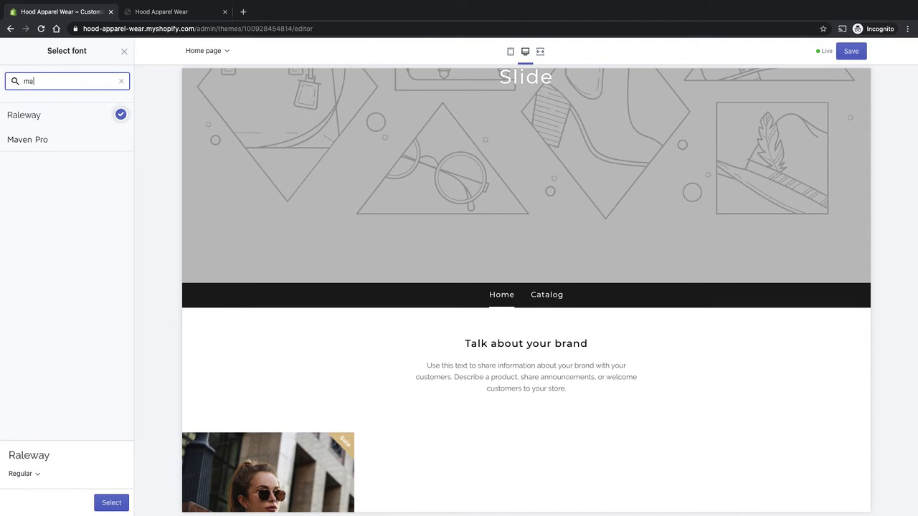
type("ven")
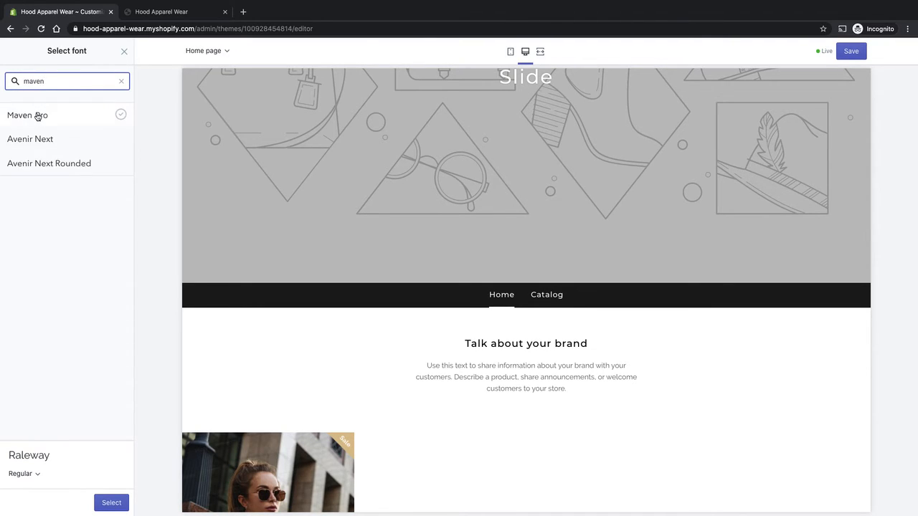
left_click(37, 116)
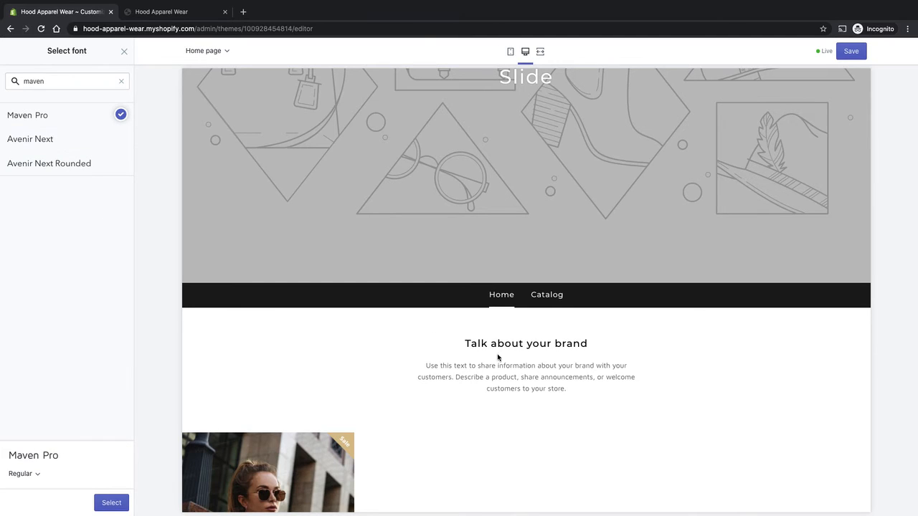
- Search for Montserrat and select it as the body text font
left_click(122, 82)
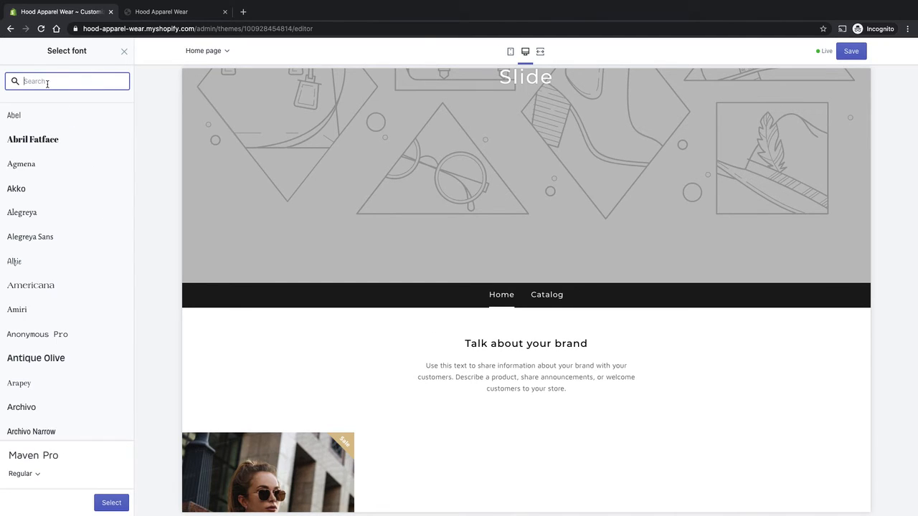
type("montser")
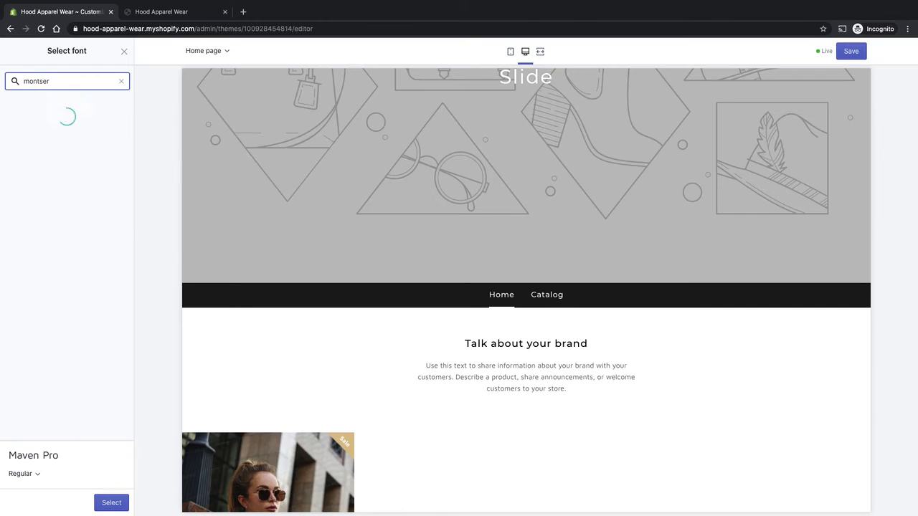
left_click(51, 116)
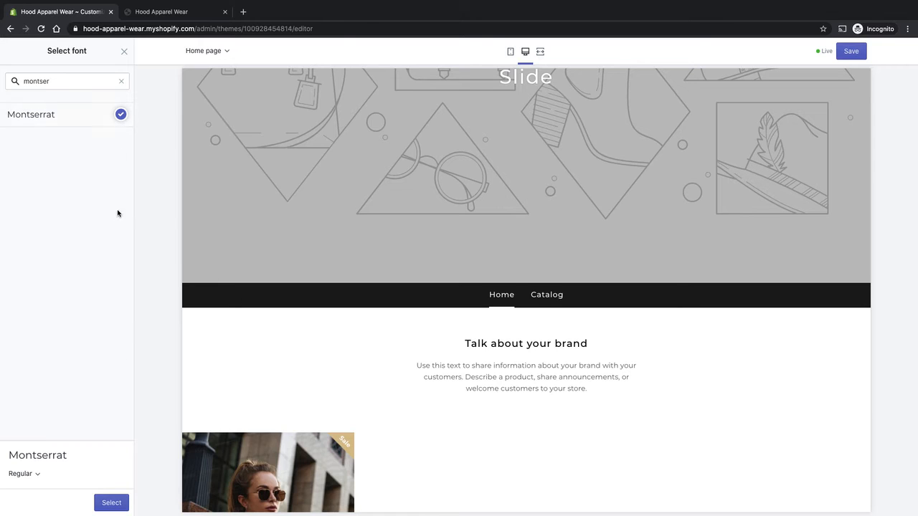
left_click(105, 505)
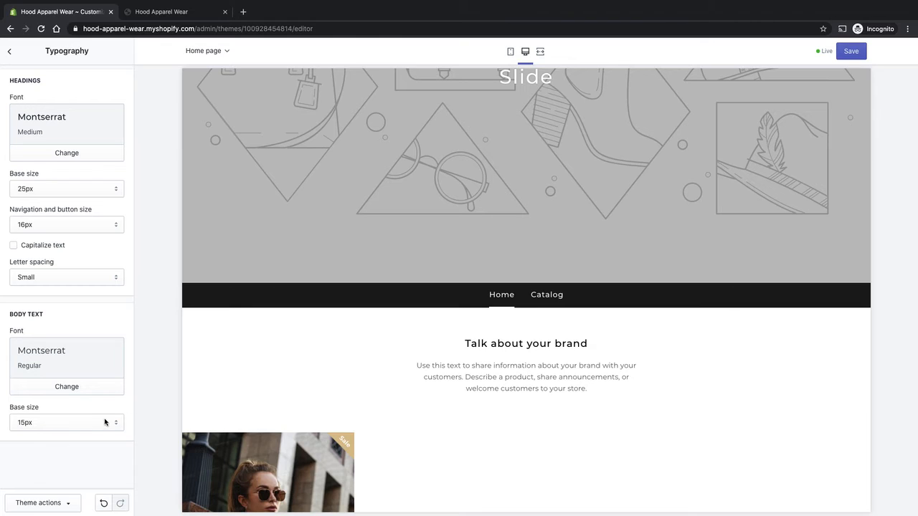
- Set the body text base size to 16px
left_click(107, 423)
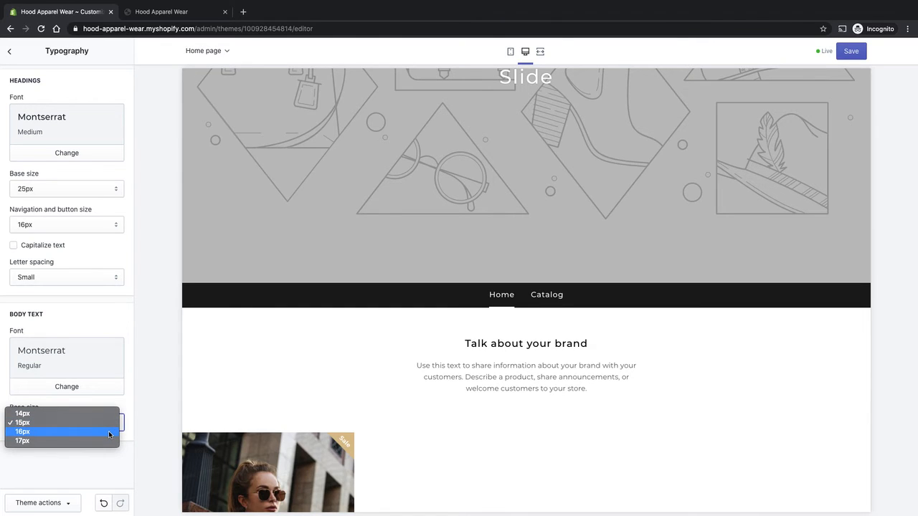
left_click(110, 433)
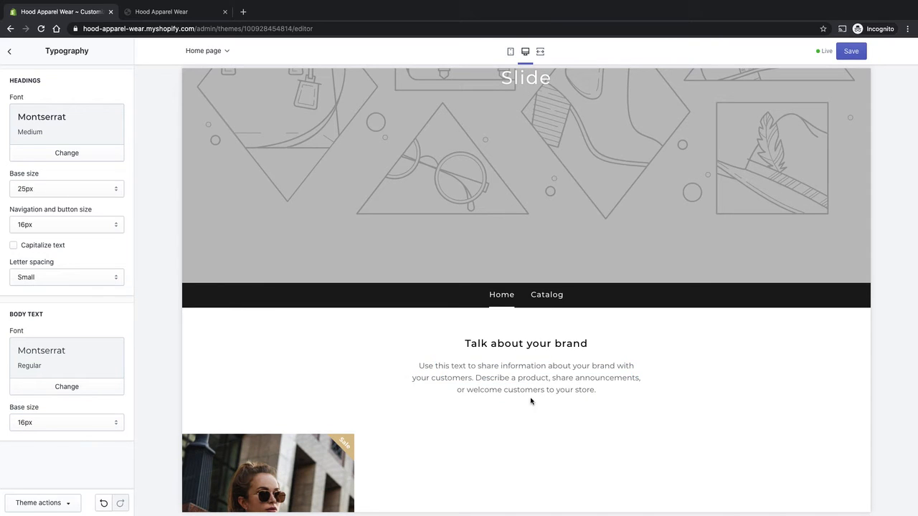
- Review the new typography across the home page in the desktop and mobile previews
scroll(362, 367, "down", 1)
scroll(510, 363, "down", 3)
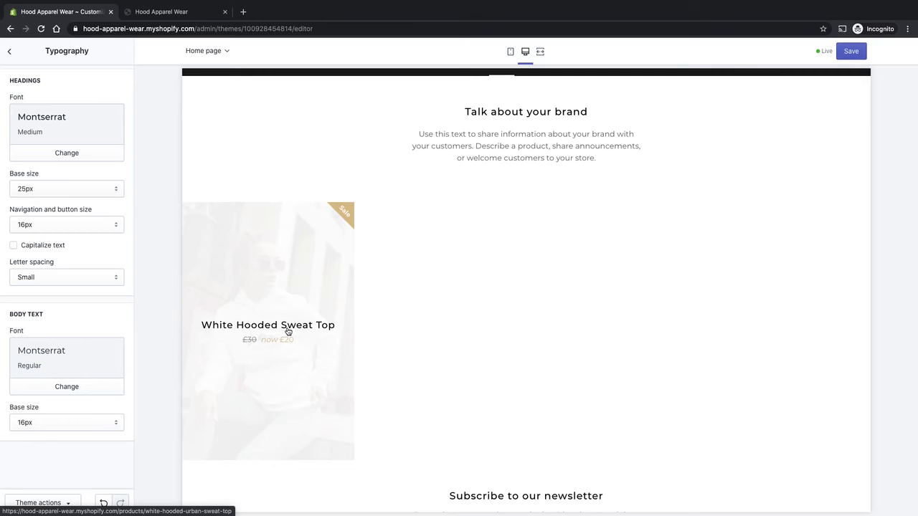
scroll(549, 327, "up", 1)
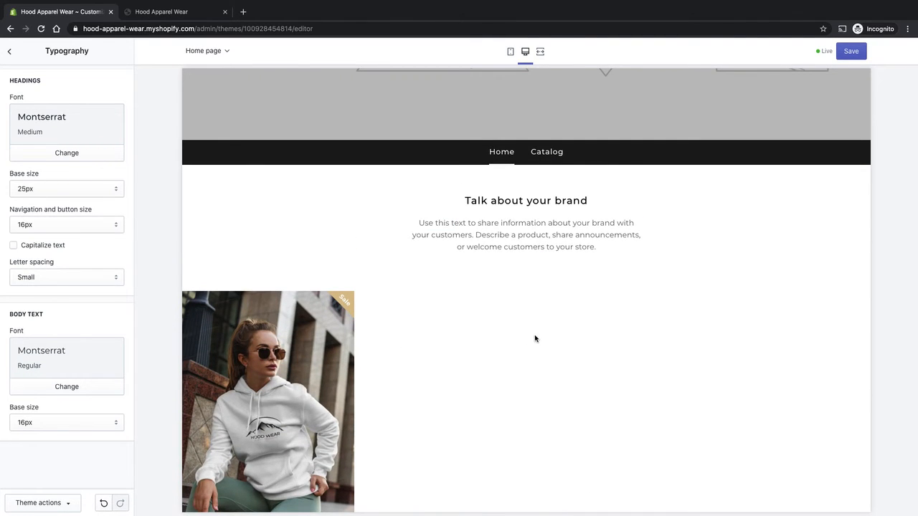
scroll(535, 339, "up", 1)
scroll(431, 332, "up", 1)
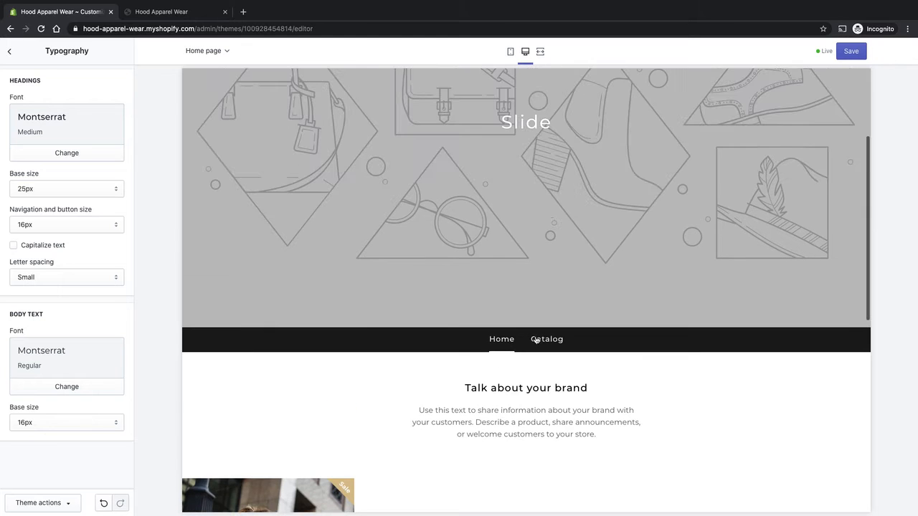
scroll(428, 385, "down", 1)
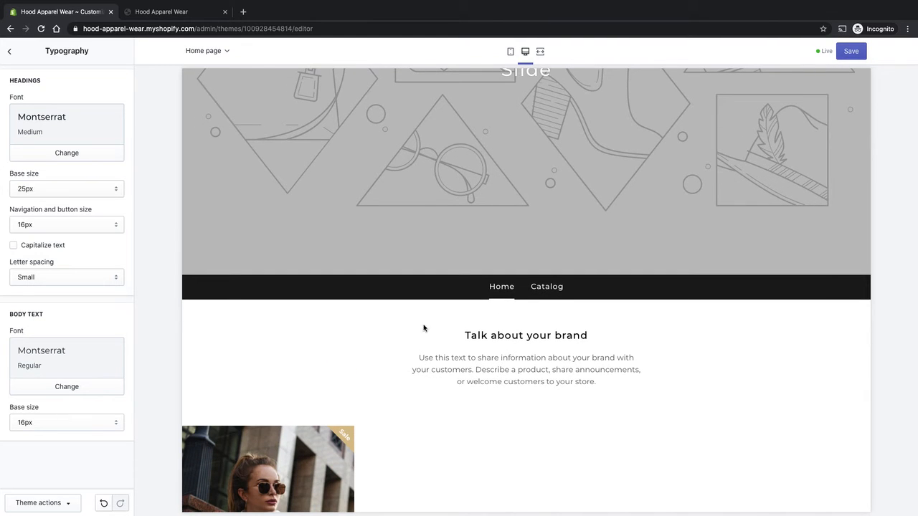
scroll(541, 354, "down", 10)
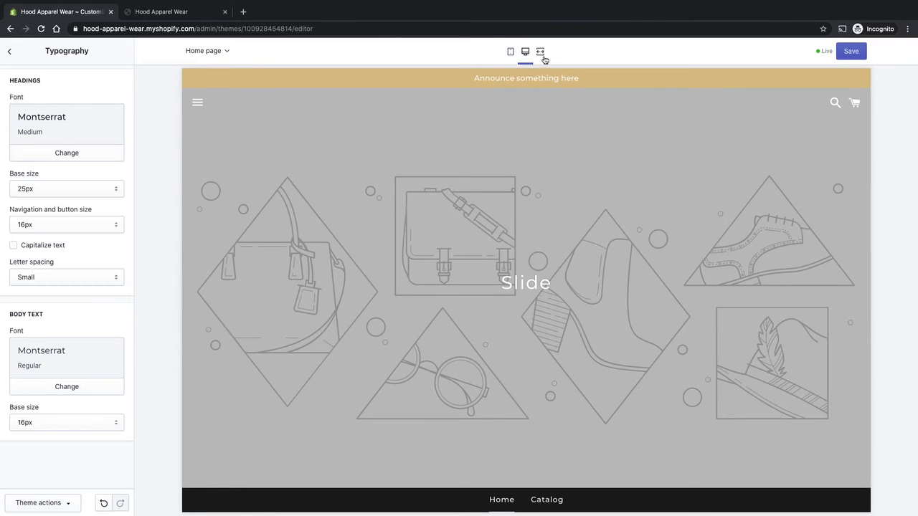
left_click(511, 52)
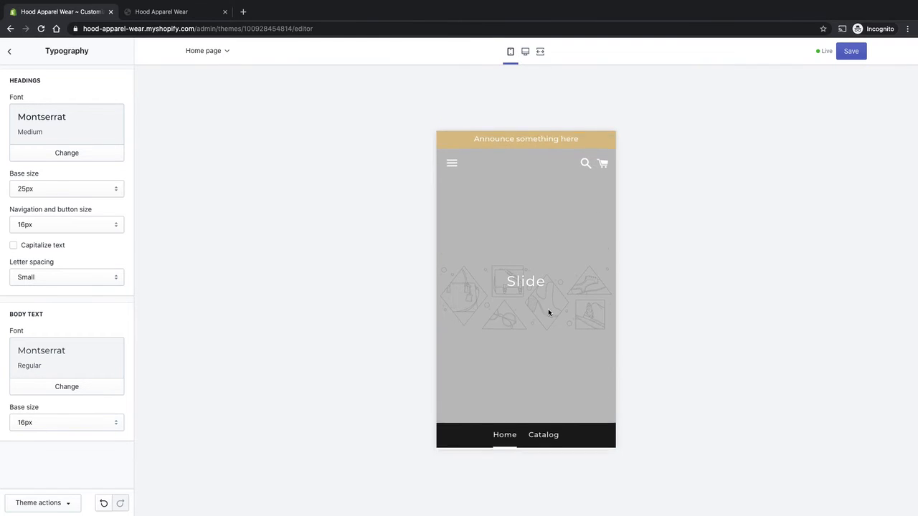
scroll(549, 311, "down", 3)
scroll(550, 311, "down", 5)
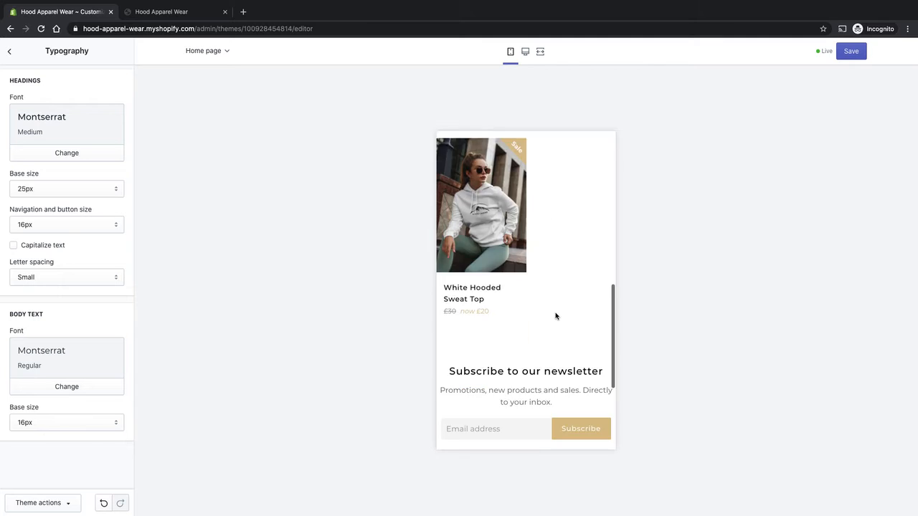
scroll(555, 315, "down", 3)
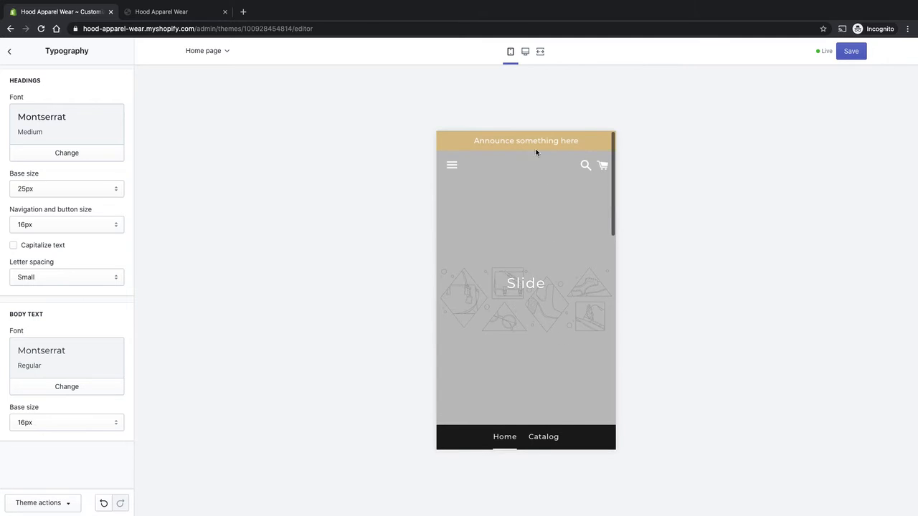
left_click(525, 51)
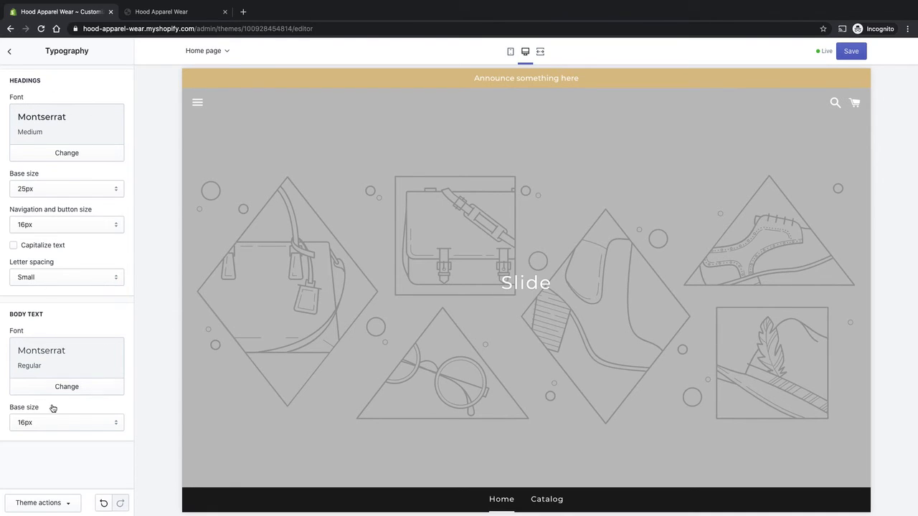
- Save the theme changes and return to the theme settings list
left_click(861, 53)
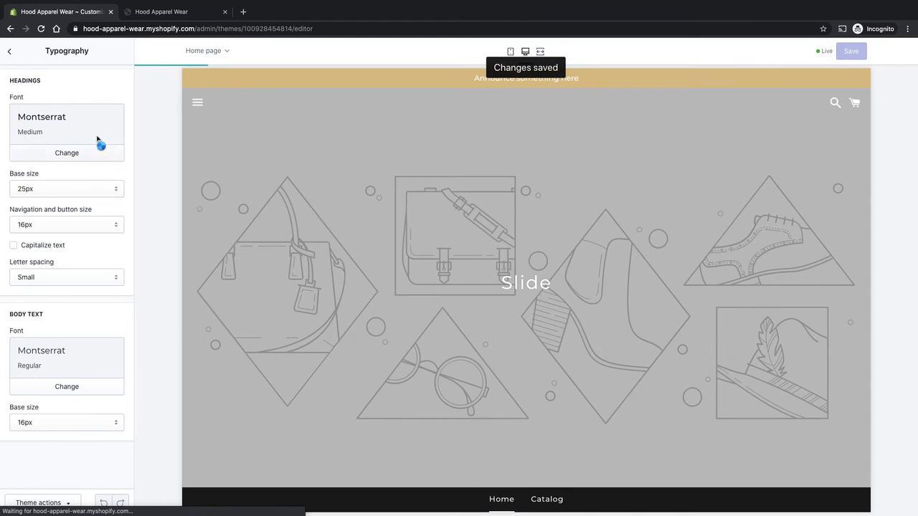
left_click(10, 51)
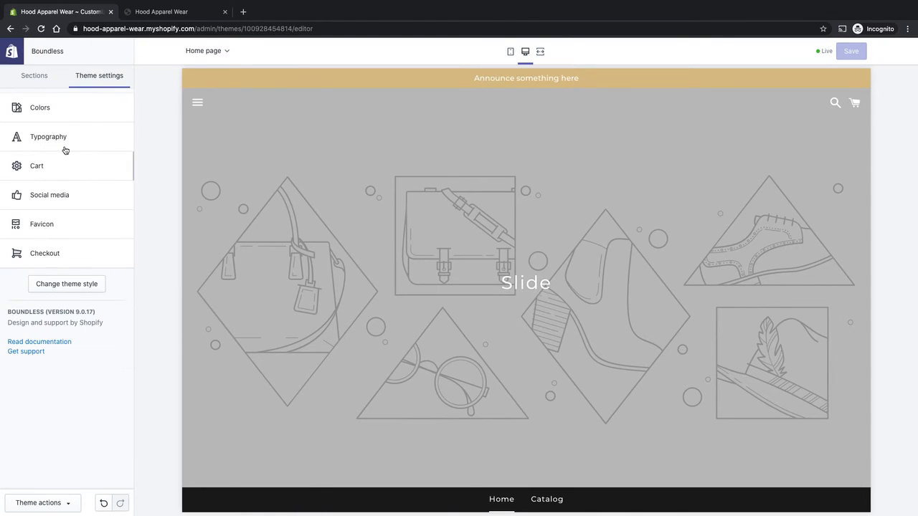
- Try switching the cart type to Page, then set the cart type back to Drawer
left_click(37, 168)
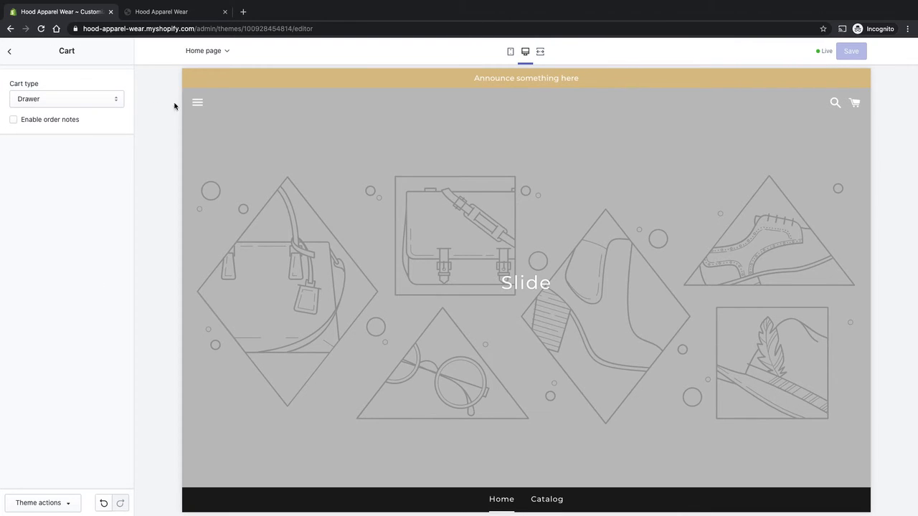
left_click(104, 99)
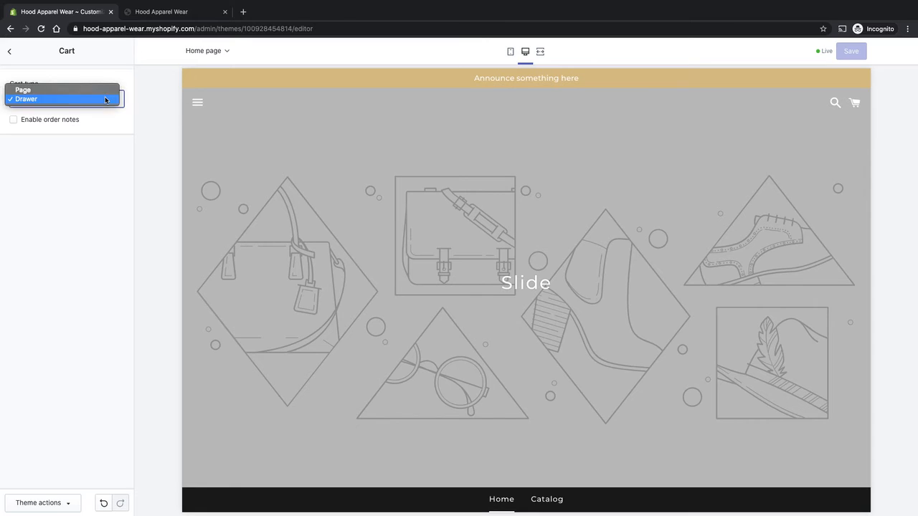
left_click(101, 218)
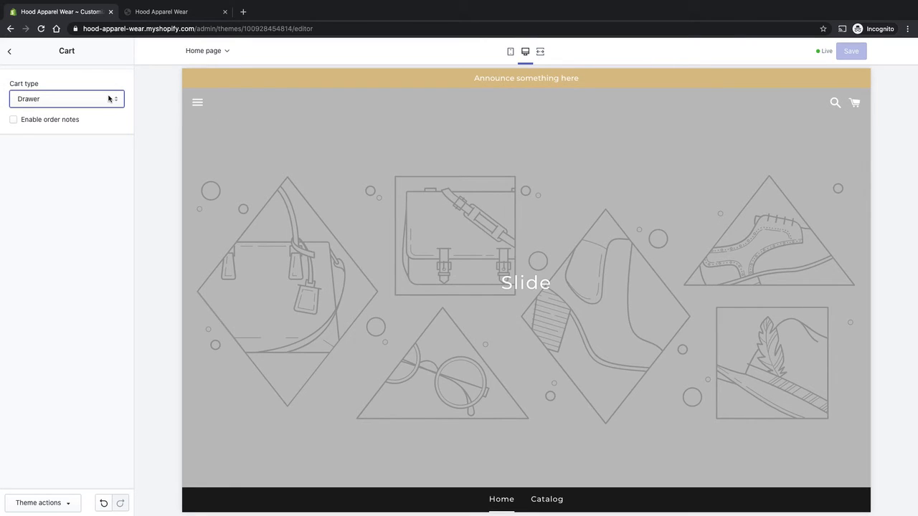
left_click(110, 102)
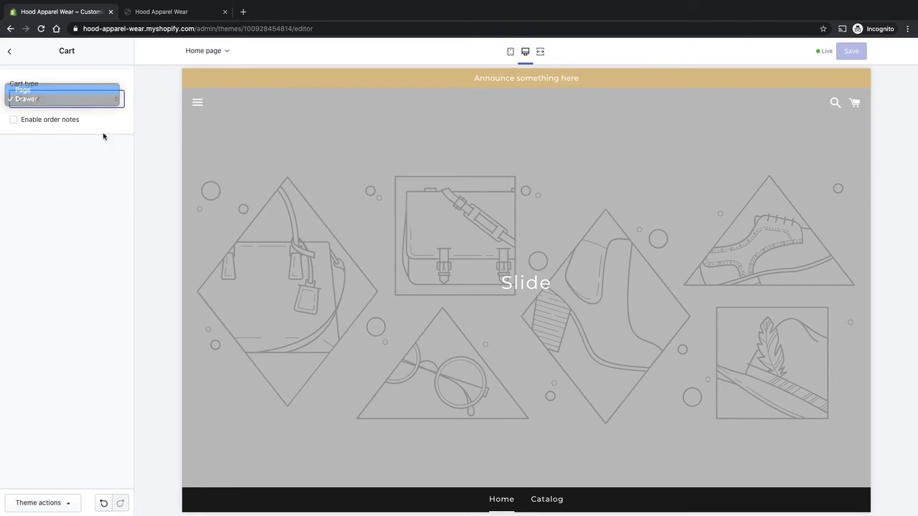
left_click(86, 89)
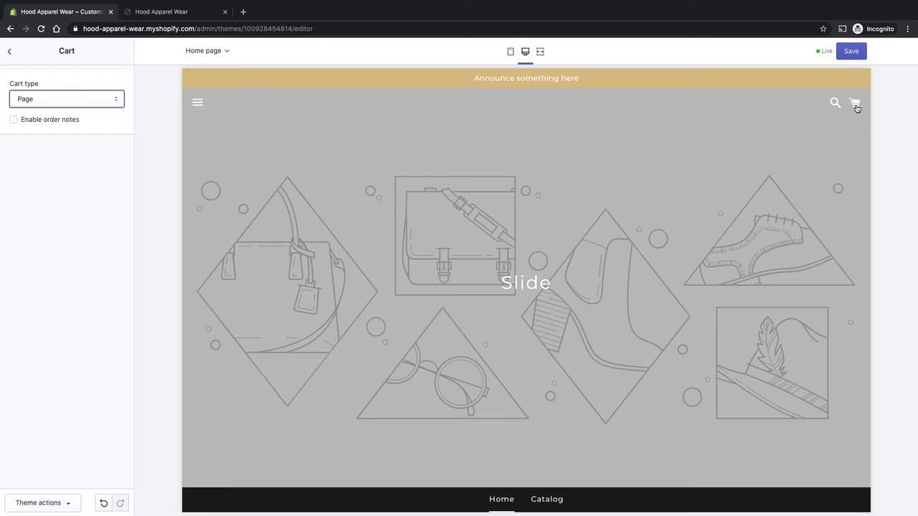
left_click(107, 100)
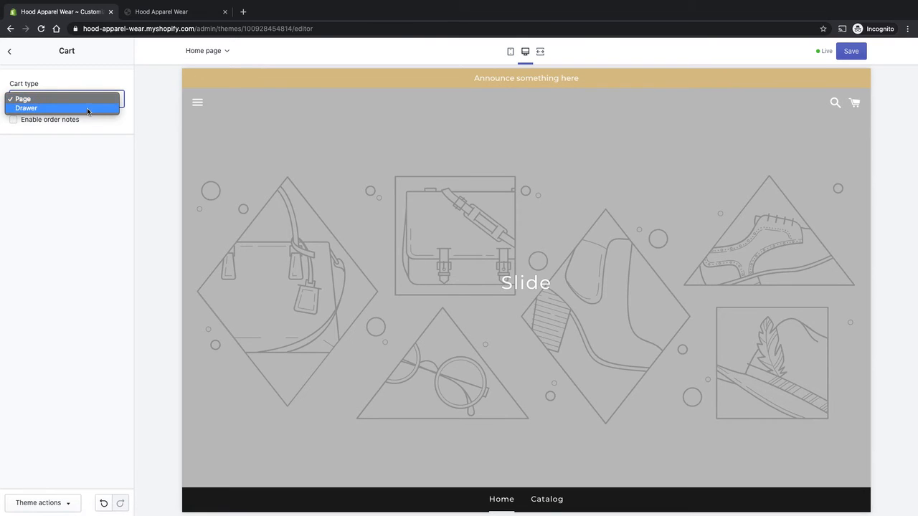
left_click(87, 109)
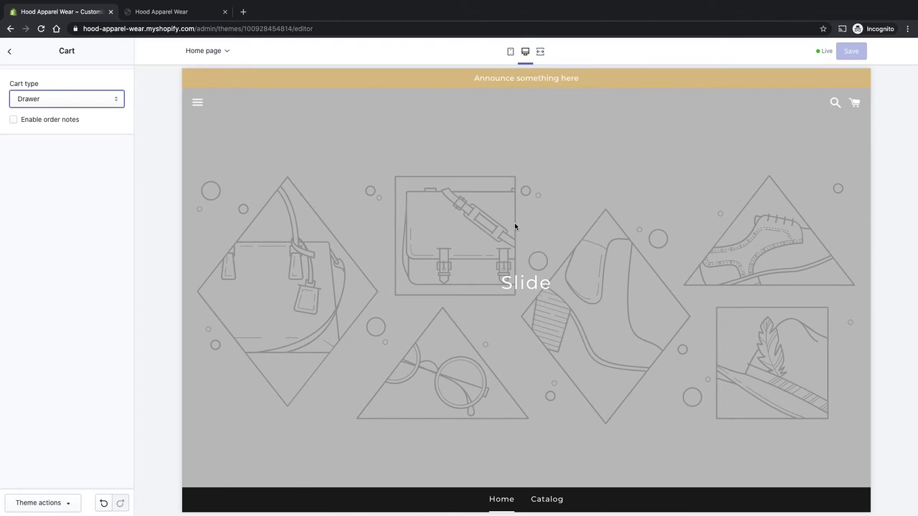
left_click(88, 205)
- Open the social media settings and review the account fields and sharing options
left_click(9, 55)
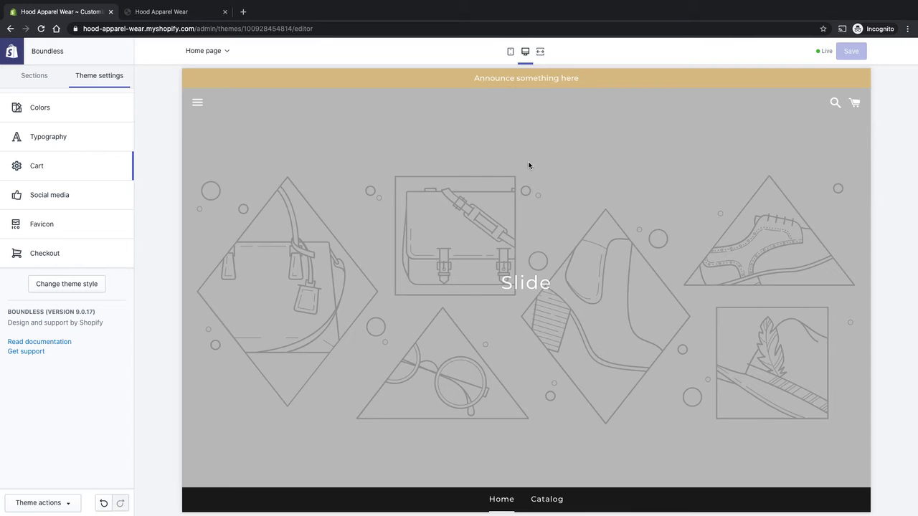
left_click(62, 199)
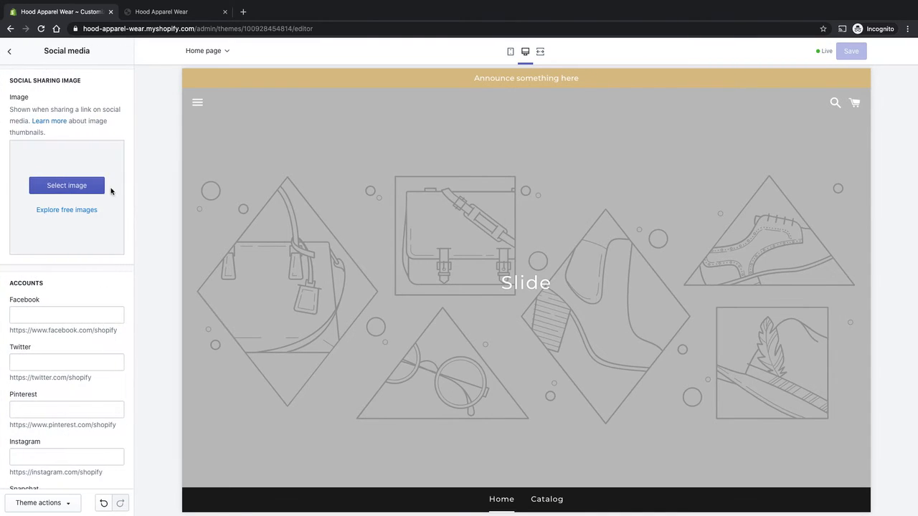
left_click(77, 316)
scroll(68, 415, "down", 3)
scroll(78, 395, "down", 8)
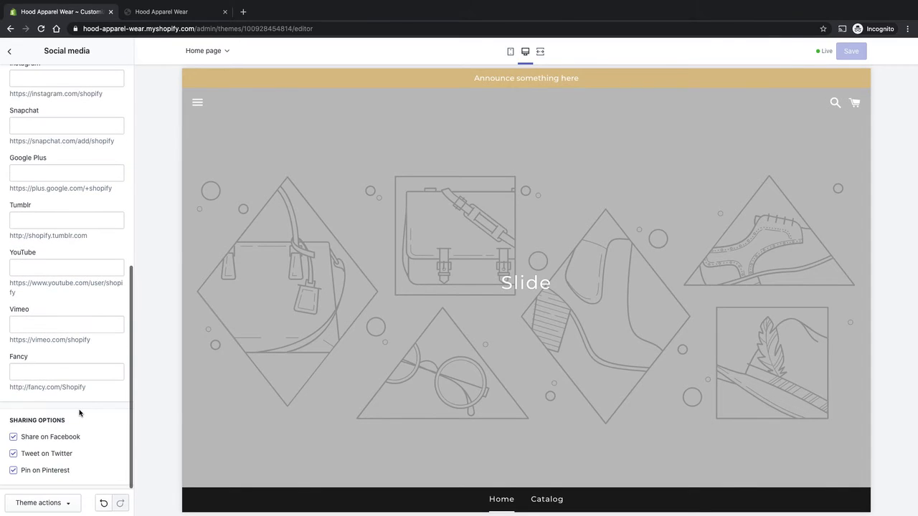
left_click(15, 438)
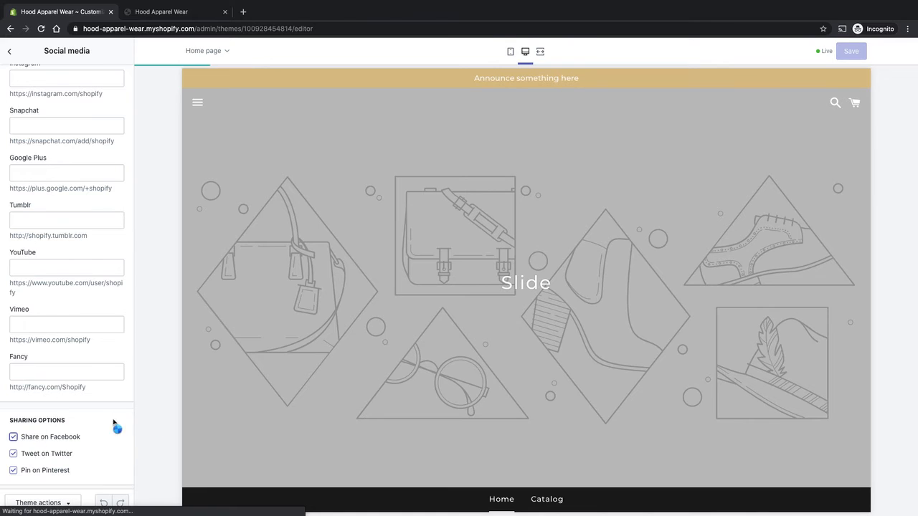
scroll(121, 394, "up", 8)
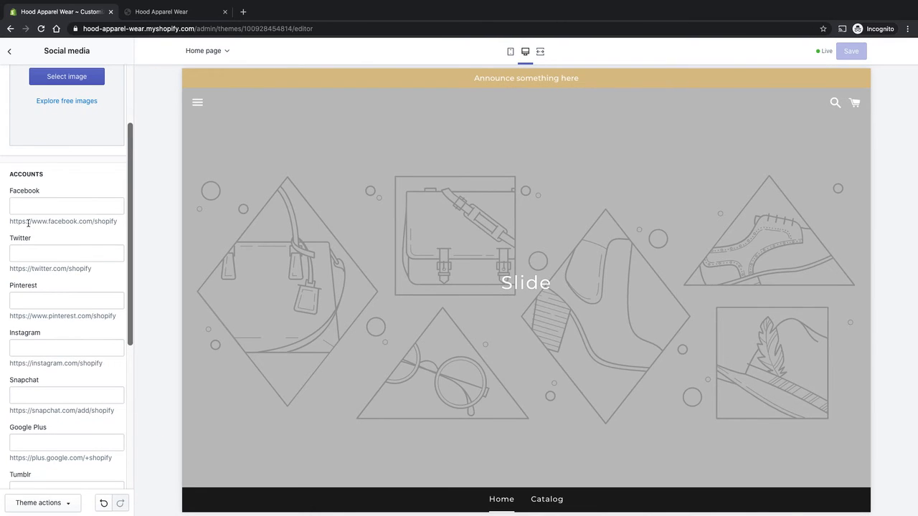
double_click(111, 223)
left_click_drag(111, 222, 12, 223)
double_click(13, 223)
left_click(123, 226)
double_click(111, 223)
left_click(115, 226)
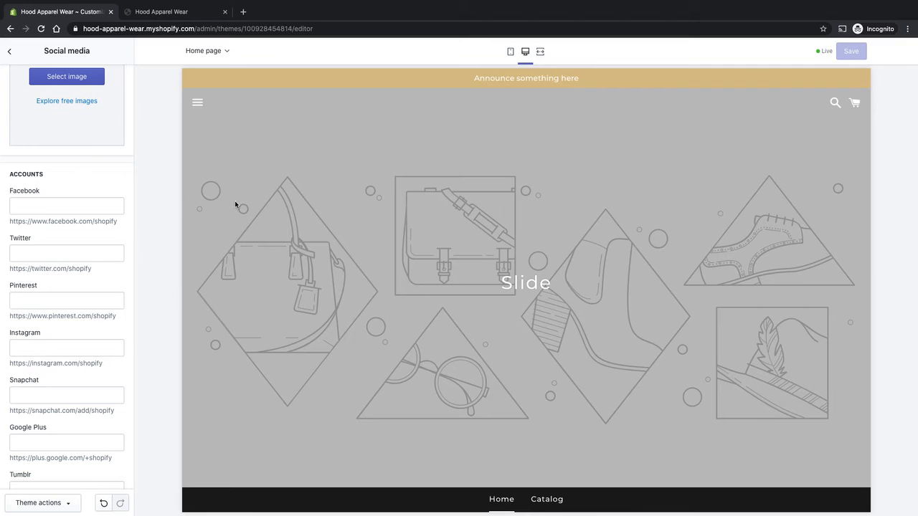
left_click(85, 207)
scroll(43, 365, "up", 3)
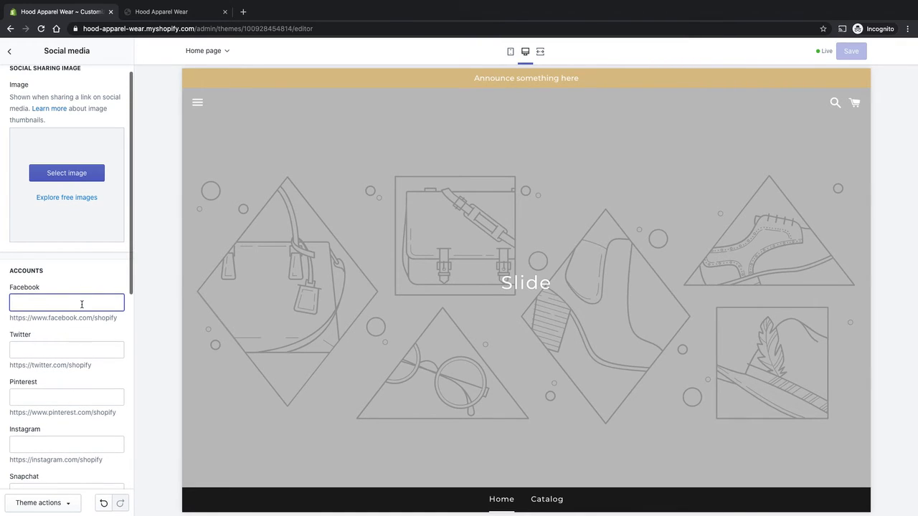
left_click_drag(26, 318, 115, 318)
key("super+c")
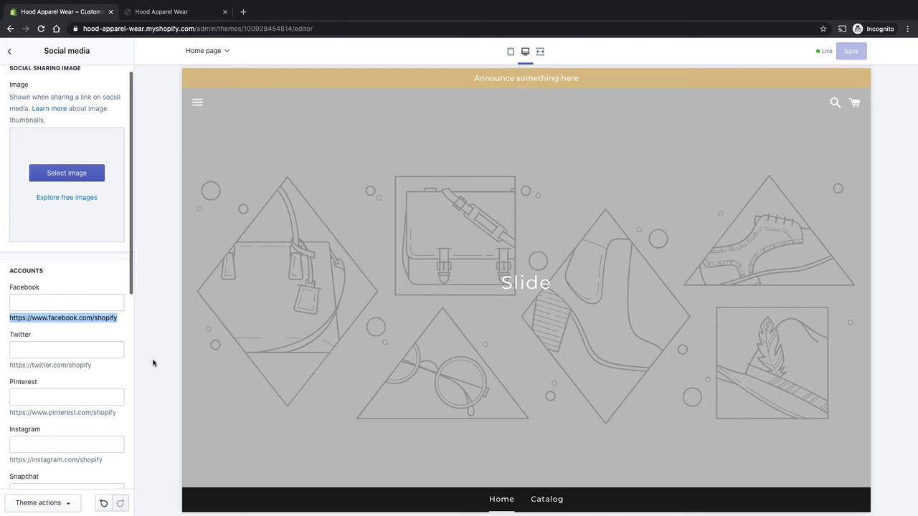
left_click(91, 302)
key("super+v")
left_click(61, 350)
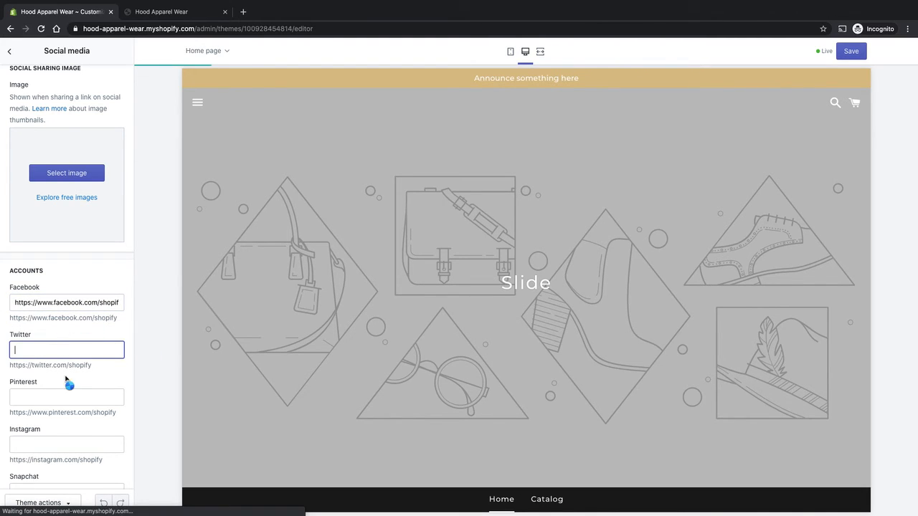
key("super+v")
double_click(68, 349)
type("twitt")
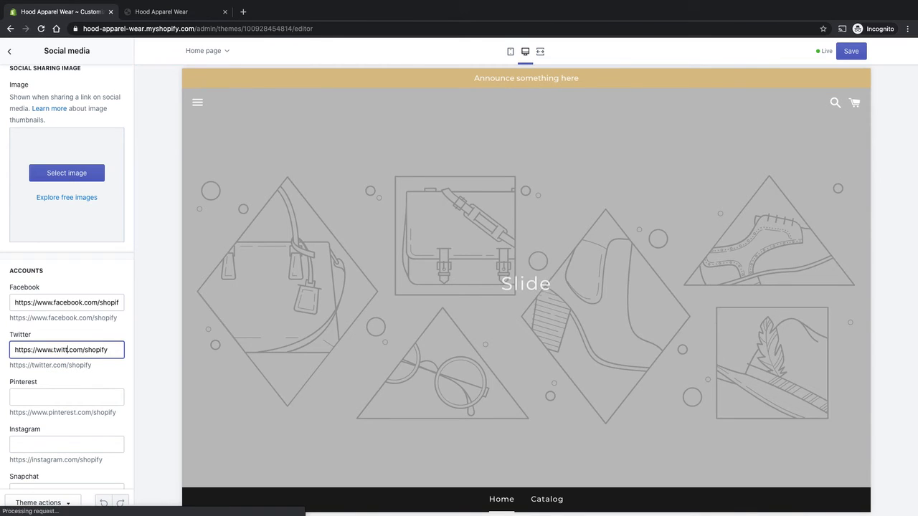
type("er")
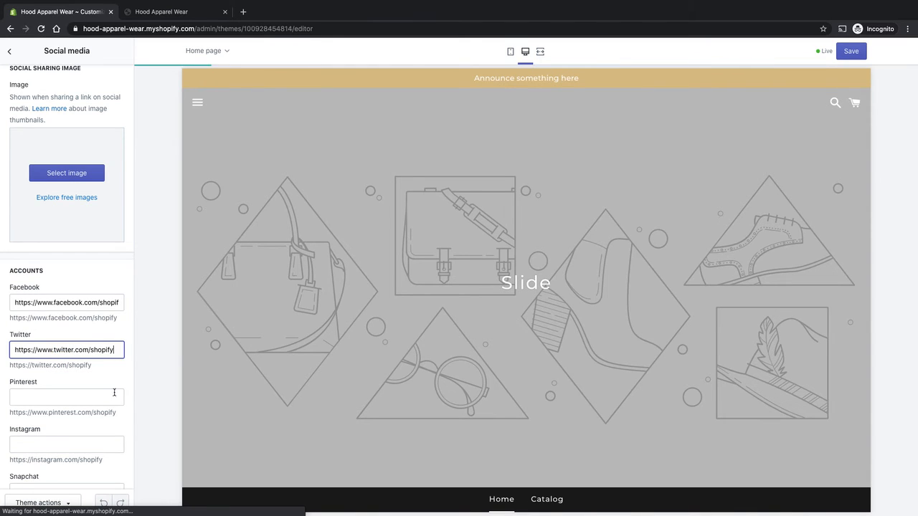
- Review the remaining social account fields and return to the theme settings list
left_click(115, 395)
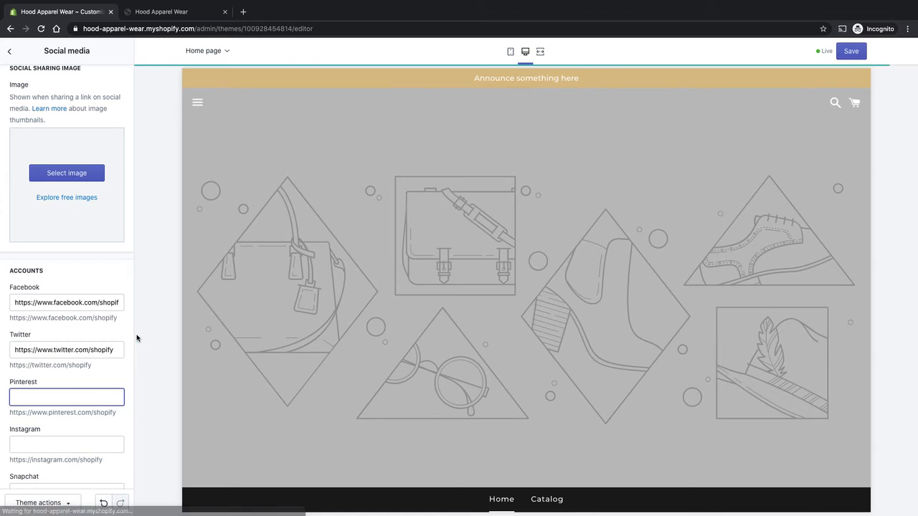
scroll(133, 331, "down", 1)
scroll(135, 331, "down", 5)
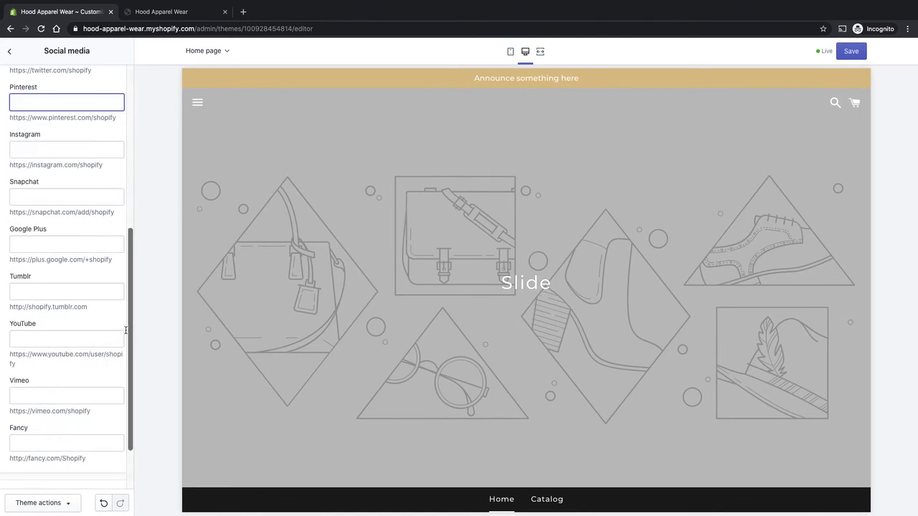
scroll(102, 361, "up", 6)
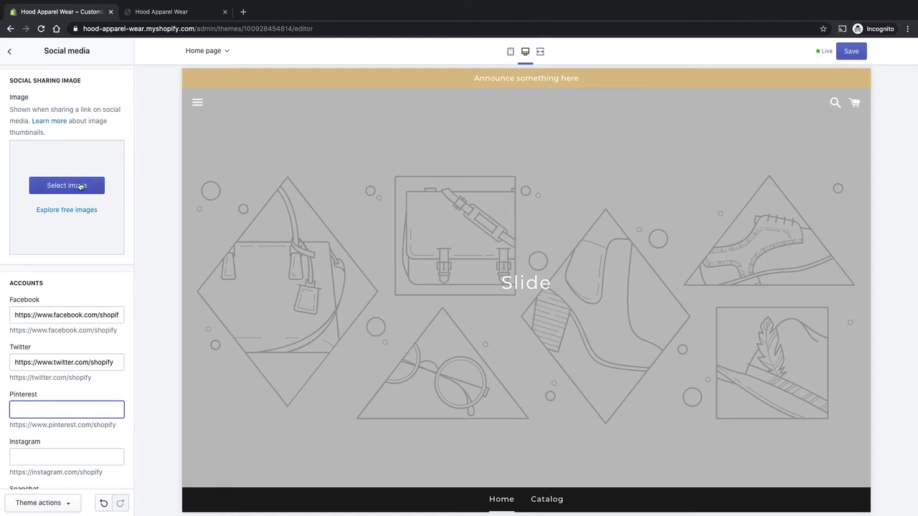
left_click(11, 53)
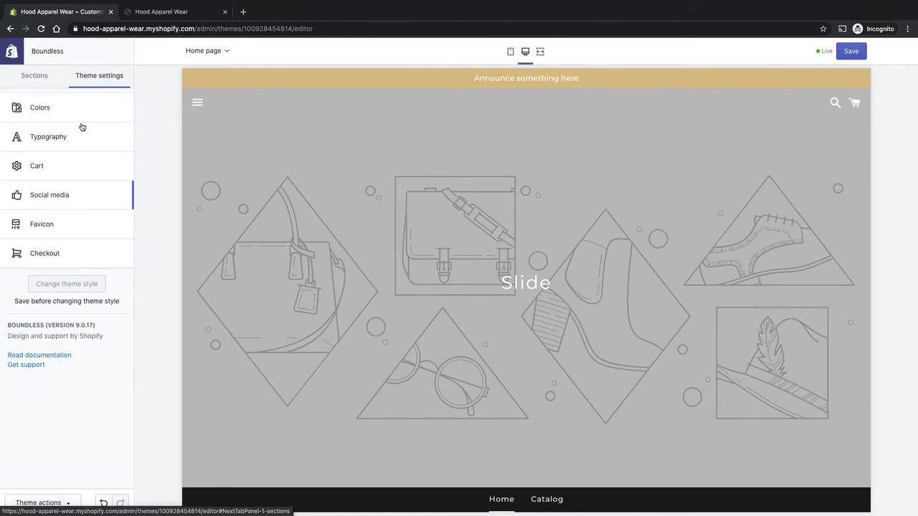
- Upload hood-logo-Main.png to the image library and select it as the favicon image
left_click(42, 224)
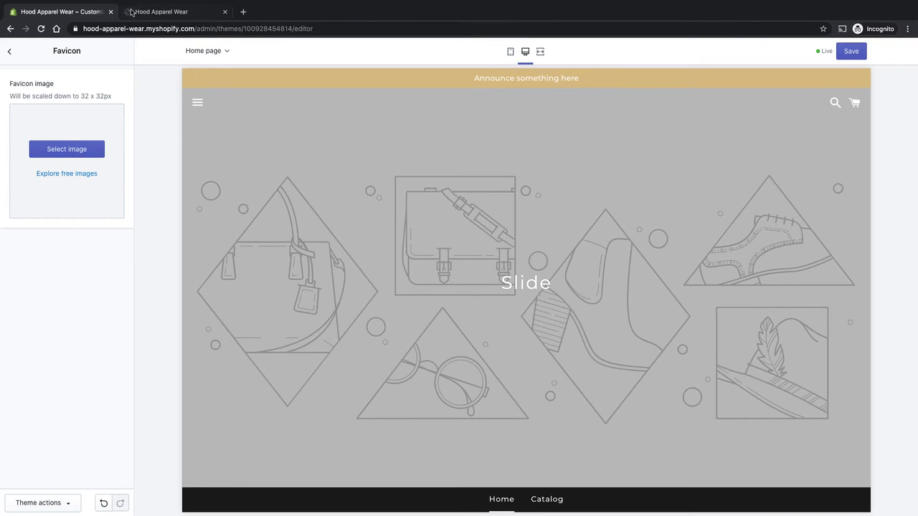
left_click(75, 155)
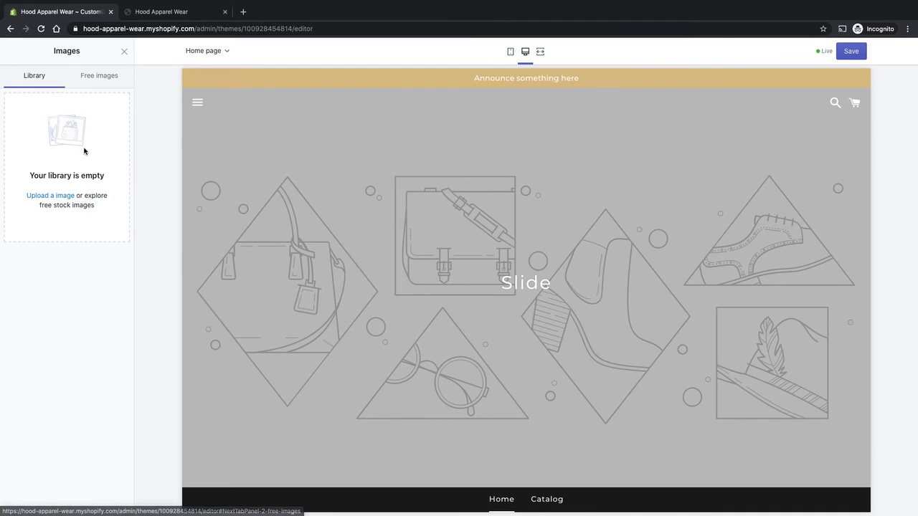
left_click(89, 76)
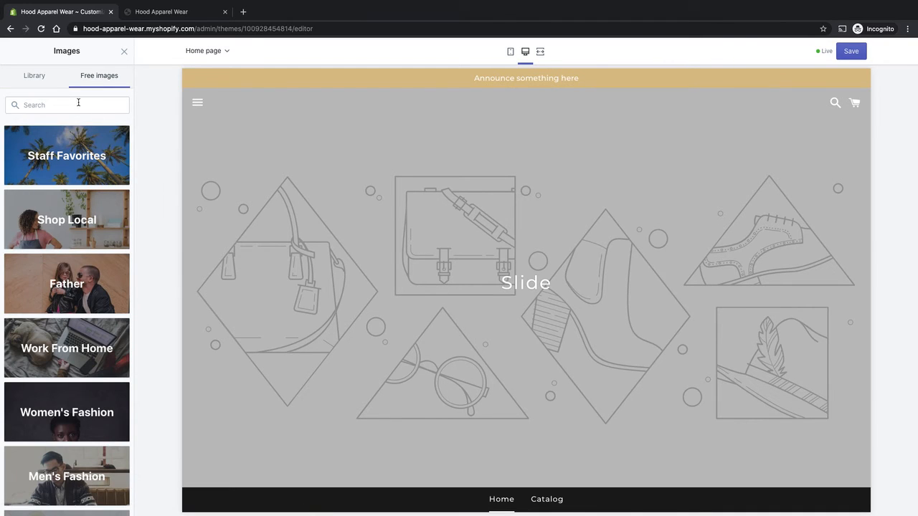
left_click(34, 77)
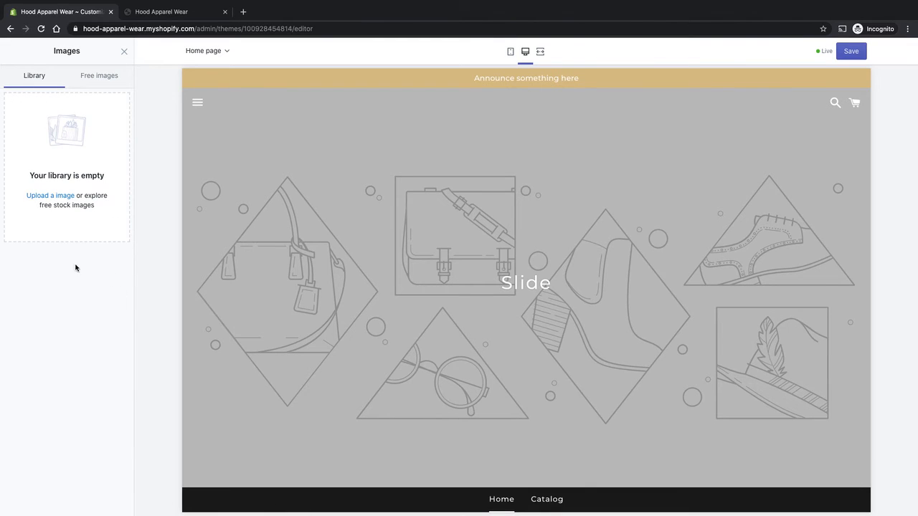
left_click(59, 202)
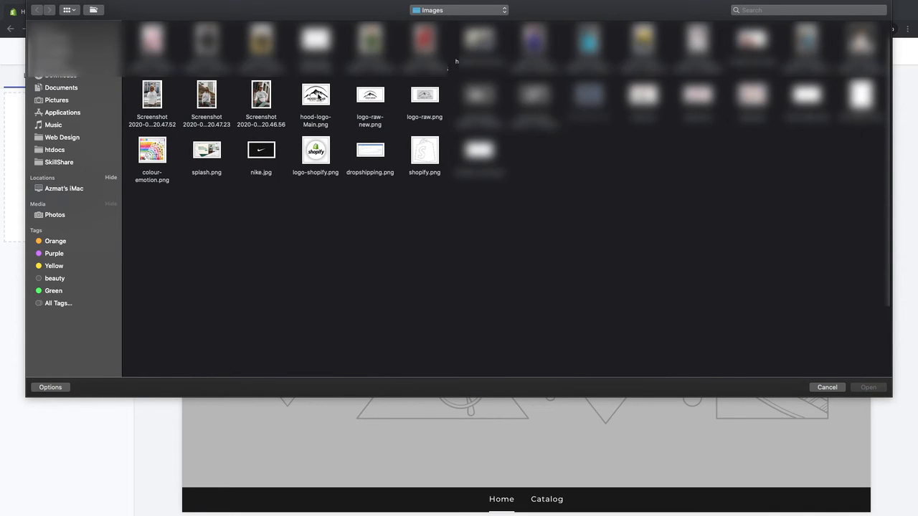
double_click(318, 97)
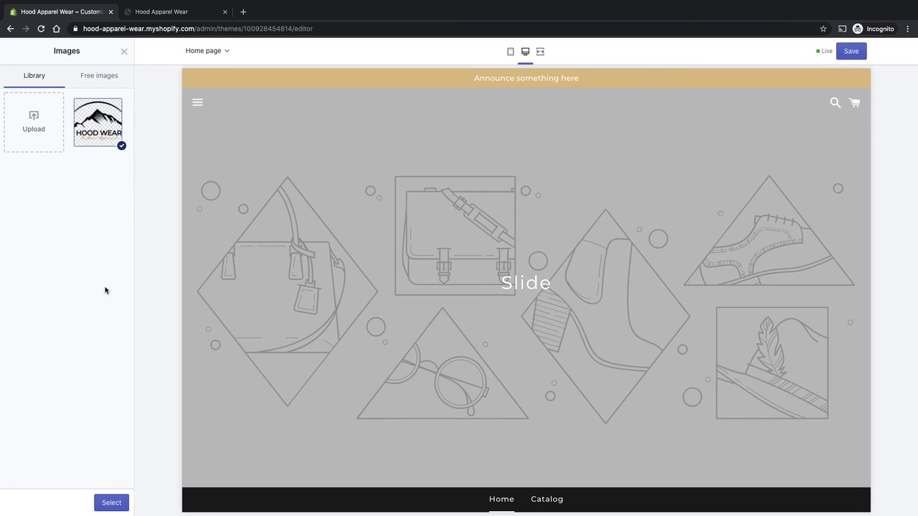
left_click(119, 502)
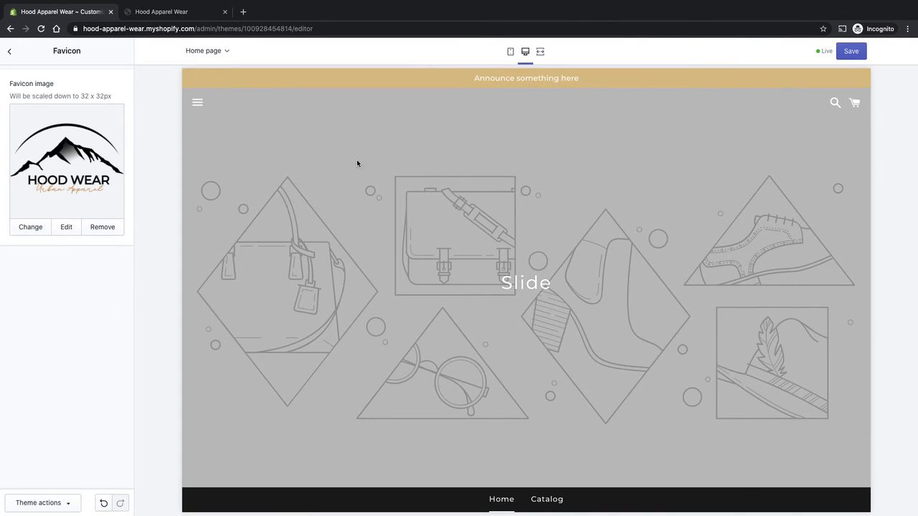
- Save the theme changes and reload the storefront preview tab to check the favicon
left_click(856, 56)
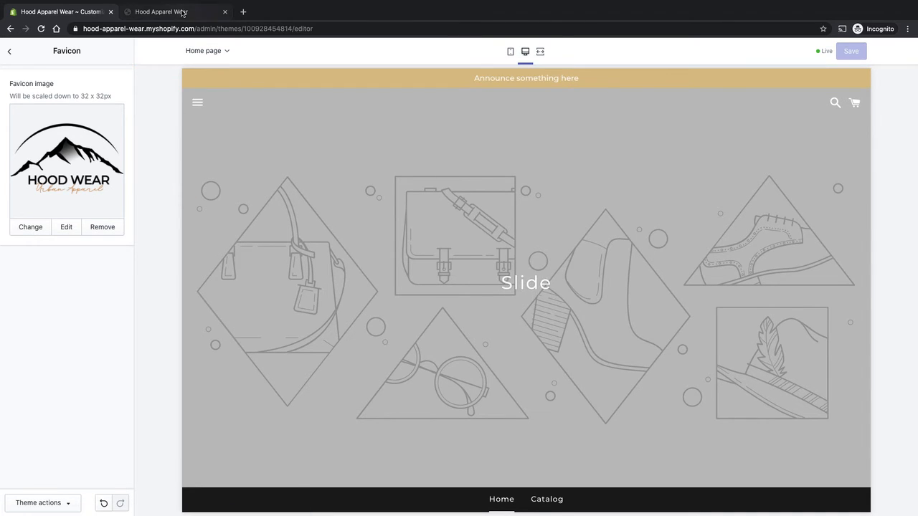
left_click(161, 11)
key("super+r")
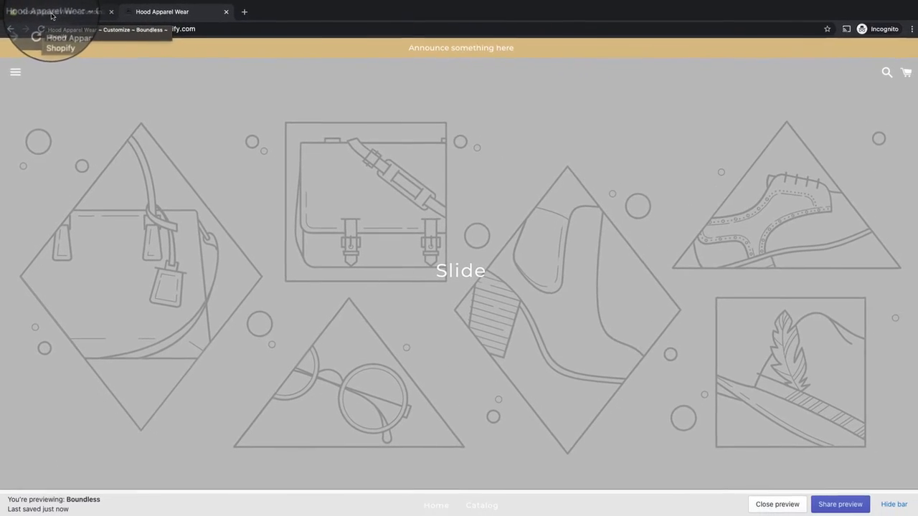
left_click(52, 12)
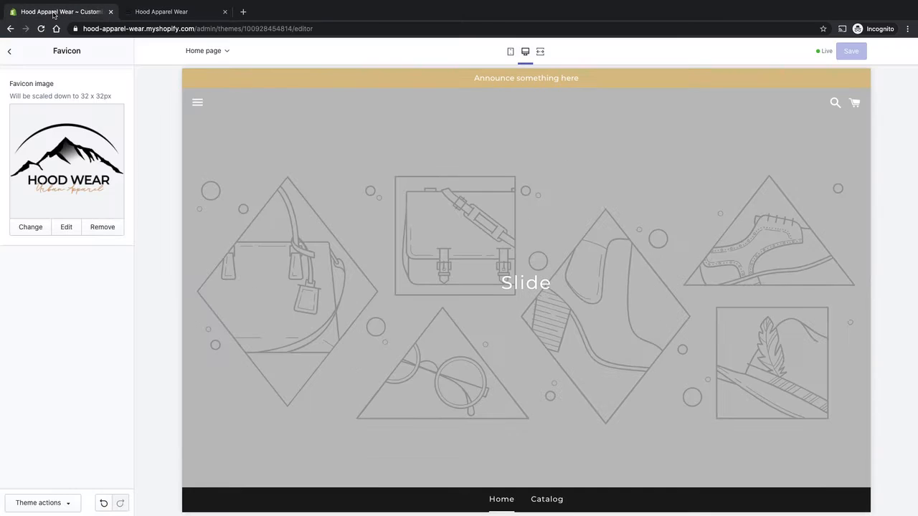
- Open the checkout settings and review the banner, logo, order summary, typography and colour options
left_click(10, 52)
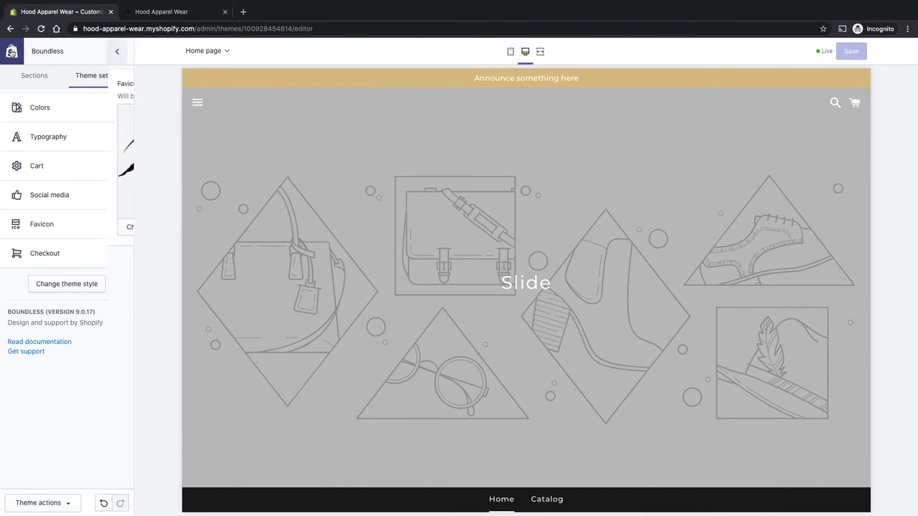
left_click(54, 252)
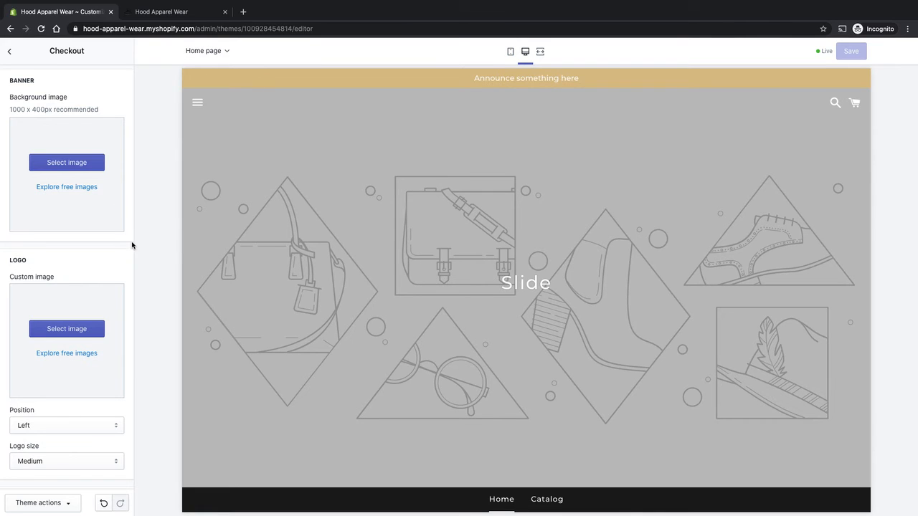
scroll(121, 268, "down", 10)
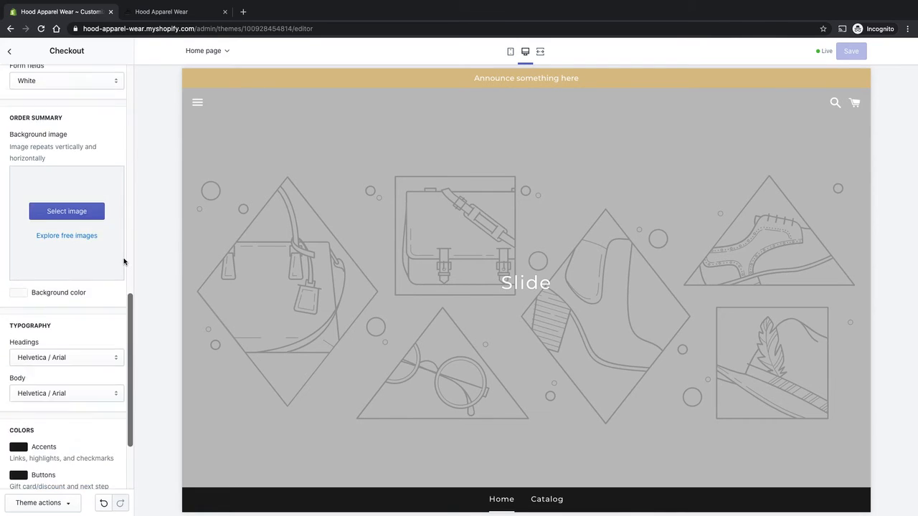
scroll(60, 370, "up", 10)
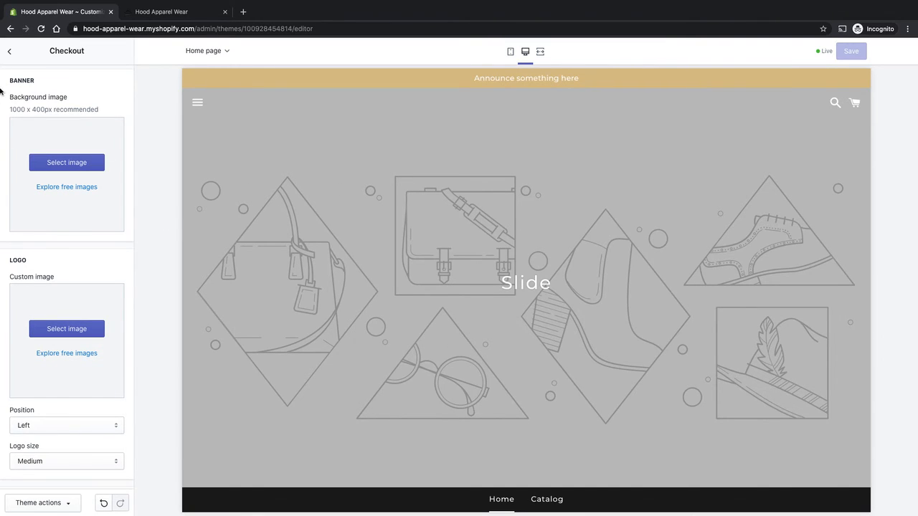
left_click(10, 51)
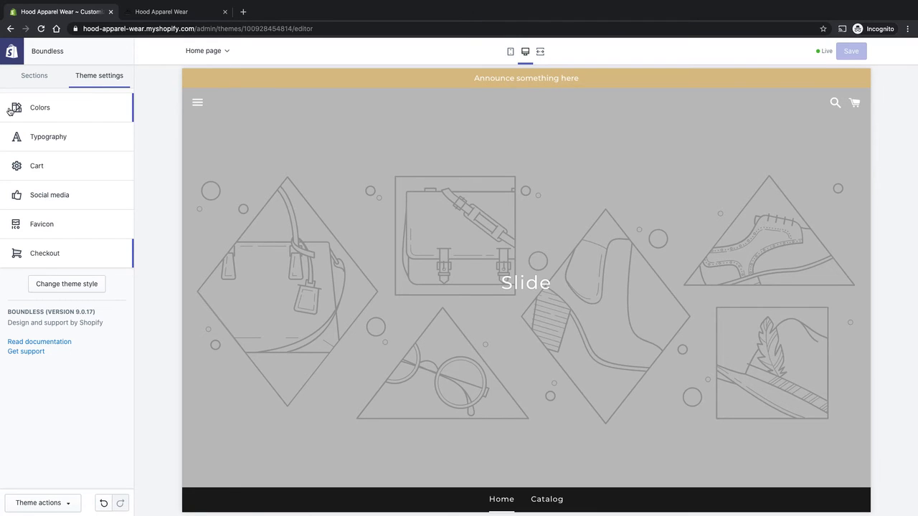
- Set the header's home page logo to the Hood Wear logo image from the library
left_click(35, 75)
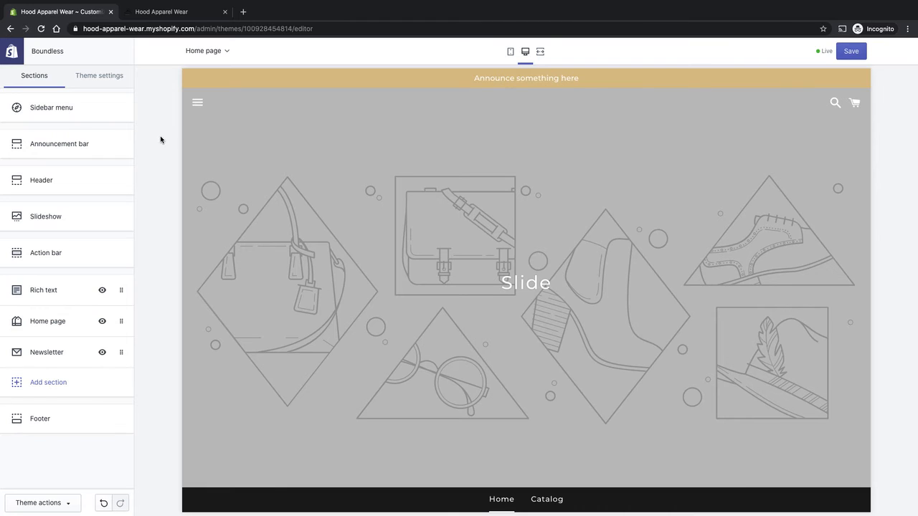
left_click(81, 183)
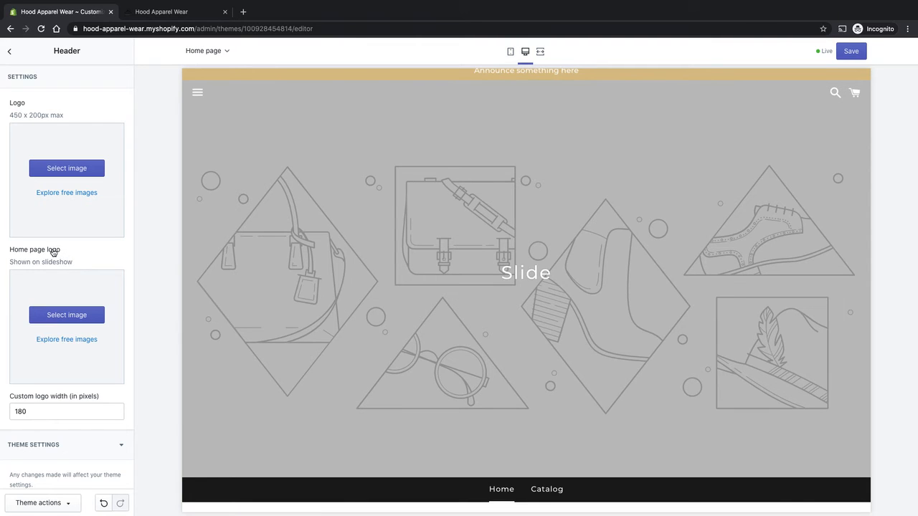
scroll(513, 256, "up", 1)
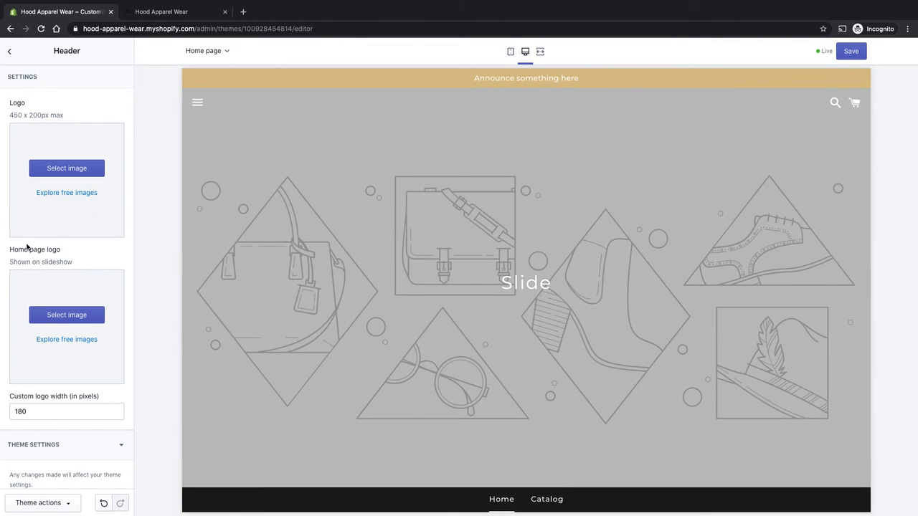
left_click(67, 315)
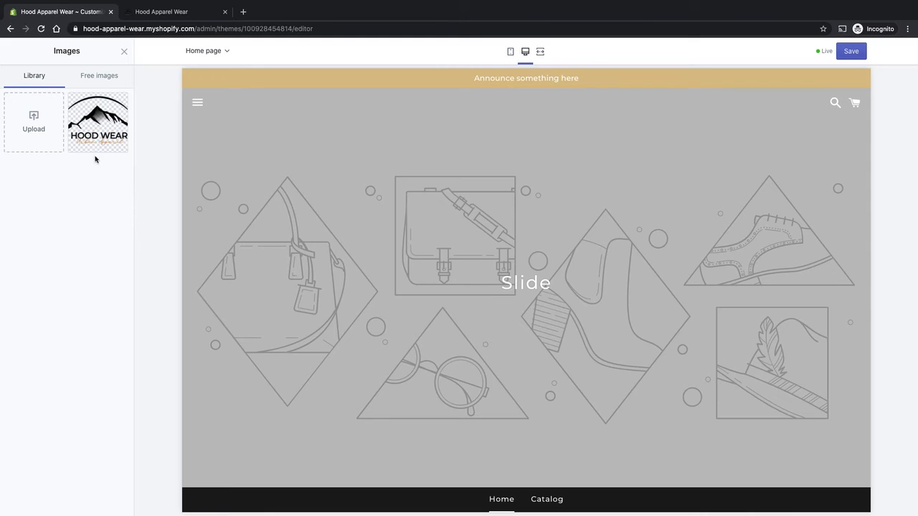
left_click(95, 133)
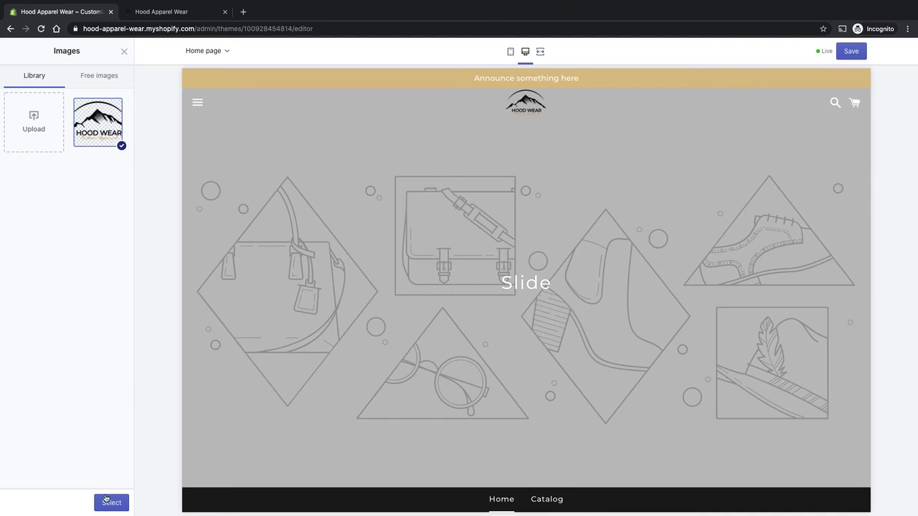
left_click(106, 502)
- Set the header's main logo to the same Hood Wear logo image and return to the sections list
scroll(120, 438, "down", 2)
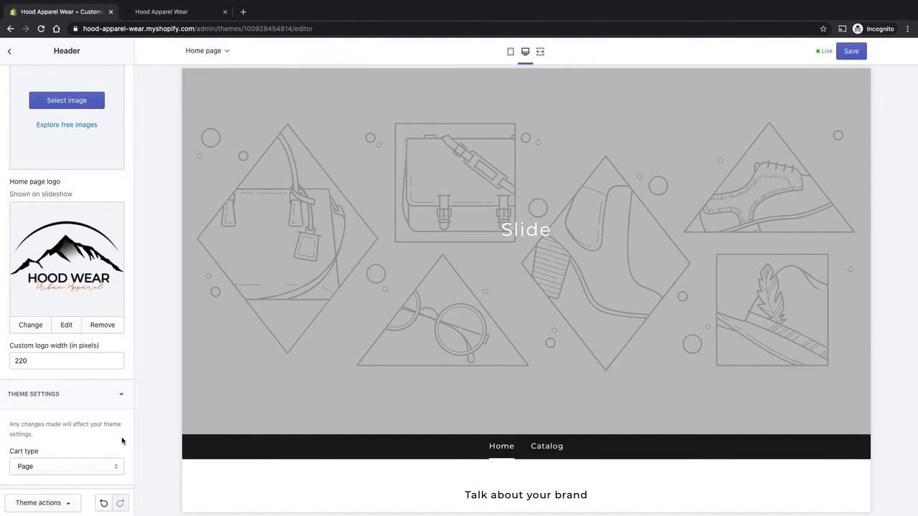
scroll(105, 420, "up", 1)
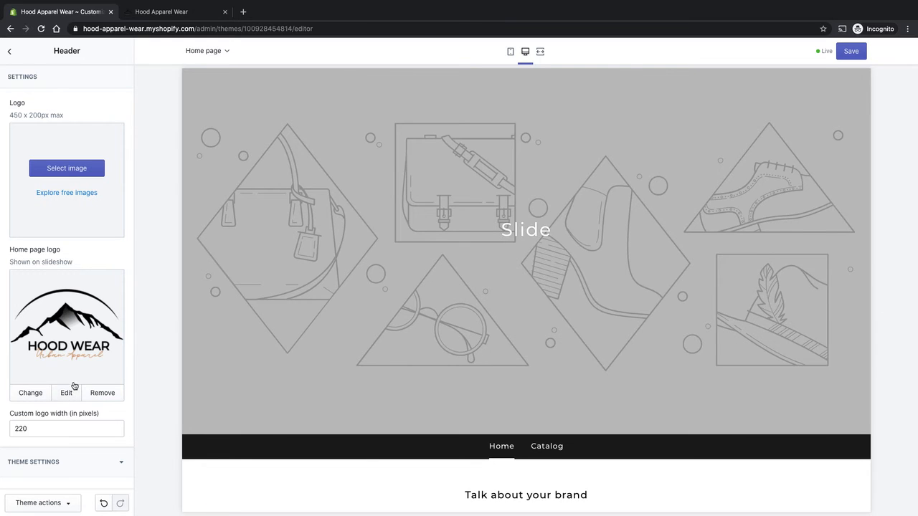
scroll(85, 385, "down", 1)
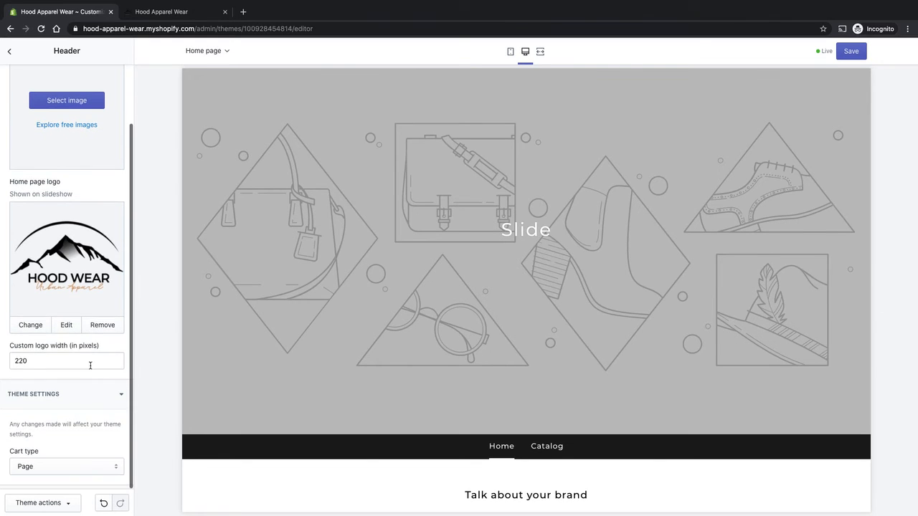
scroll(96, 386, "up", 1)
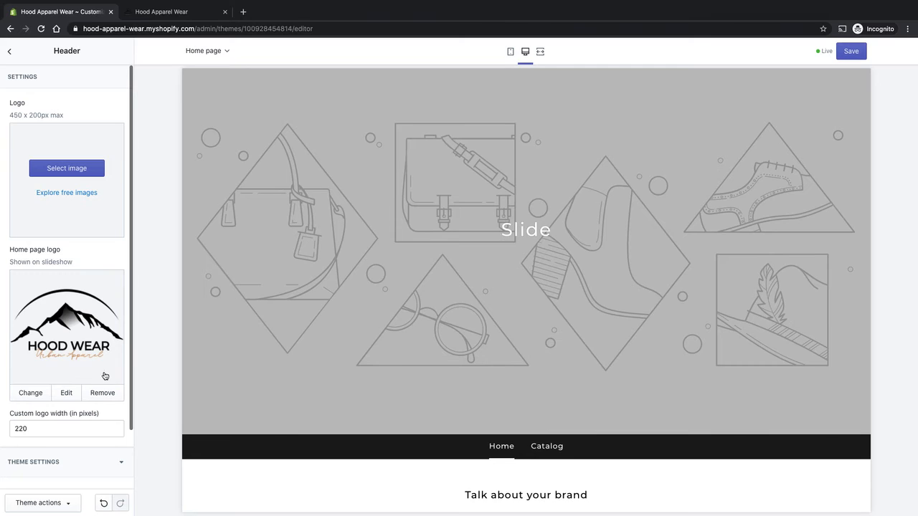
scroll(300, 334, "up", 1)
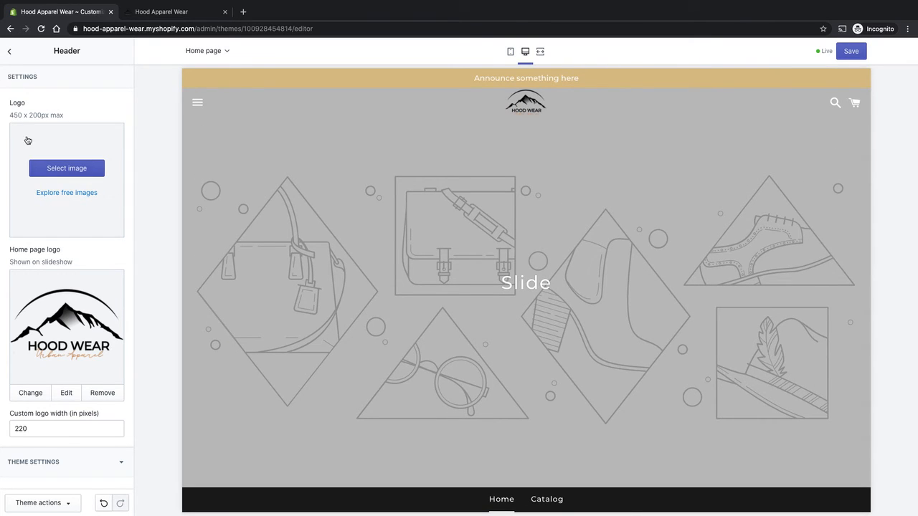
left_click(56, 171)
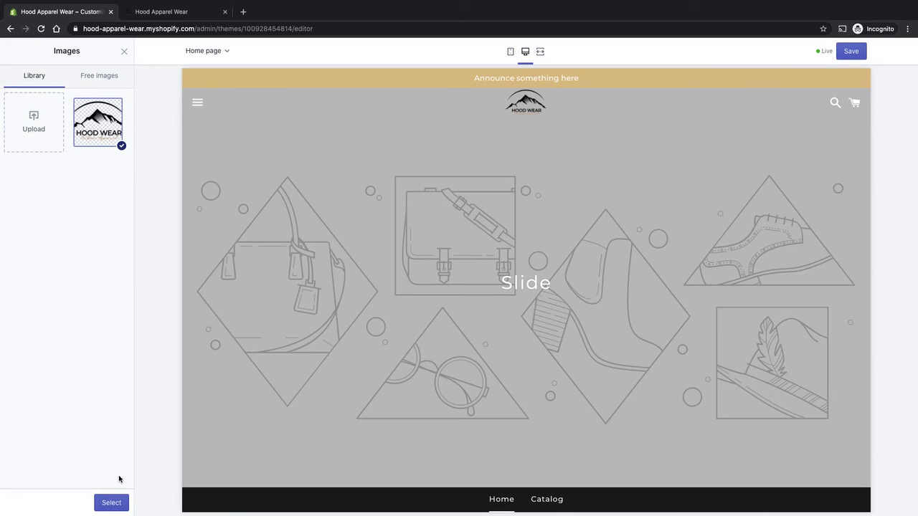
left_click(111, 503)
left_click(10, 54)
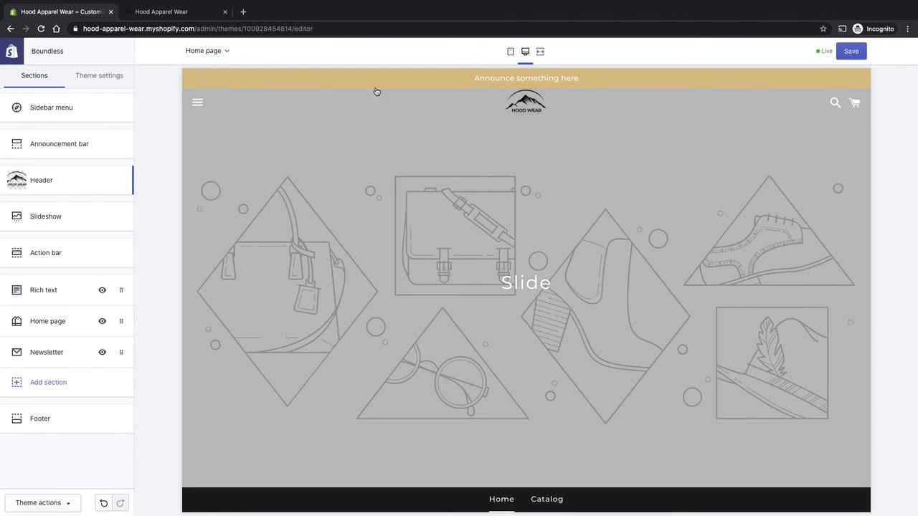
- Change the announcement text to "Introductory Offer - Get 25% Off Now! Use Code 25OFF" and show it on all pages
left_click(80, 149)
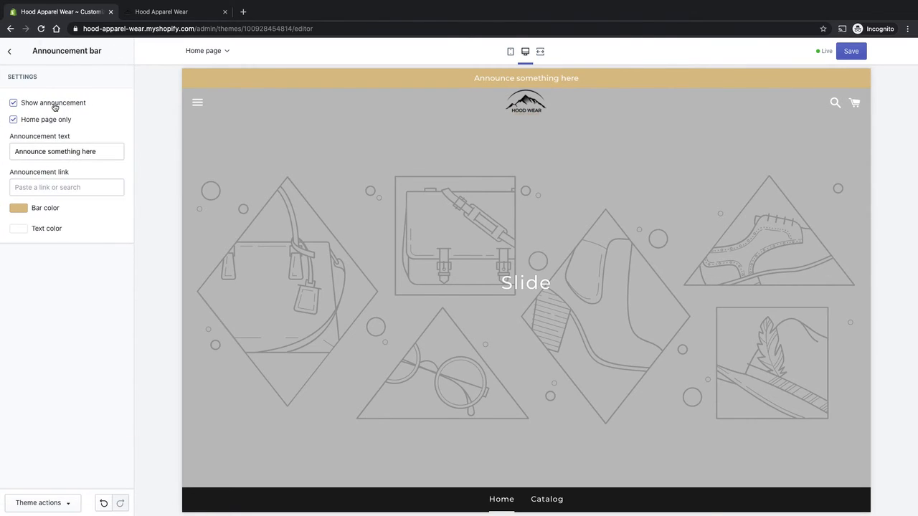
left_click_drag(101, 154, 3, 155)
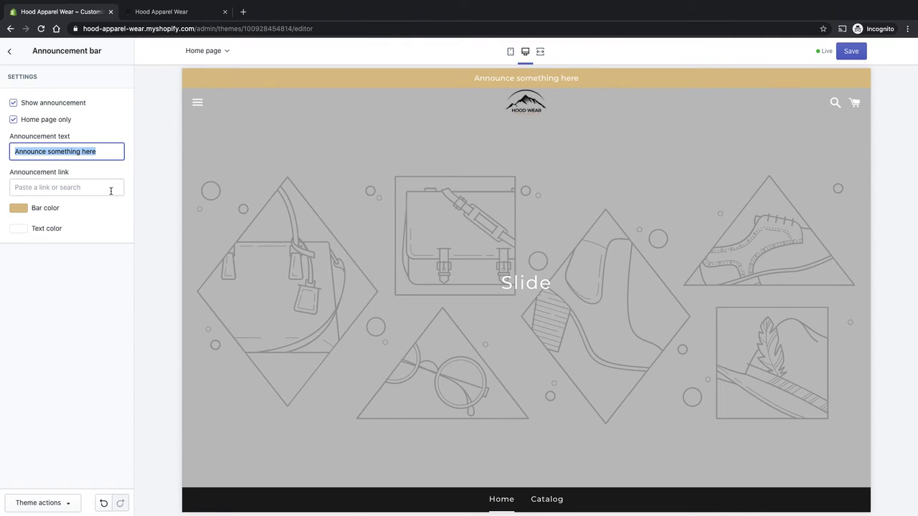
type("Intr")
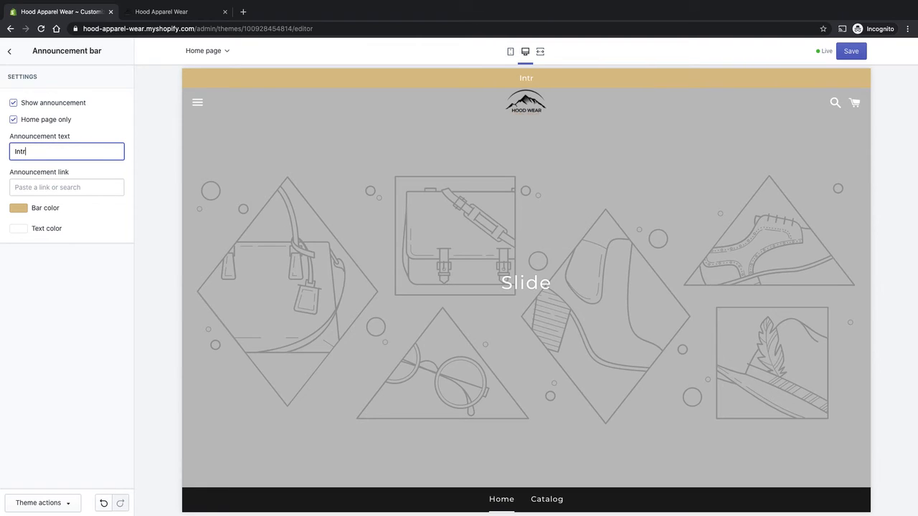
type("oductory Offer - Get ")
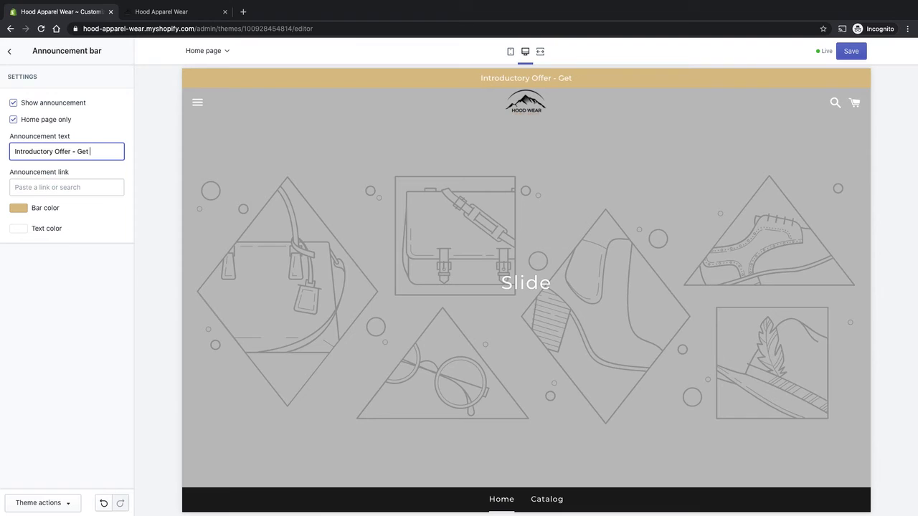
type("25% Off Now!")
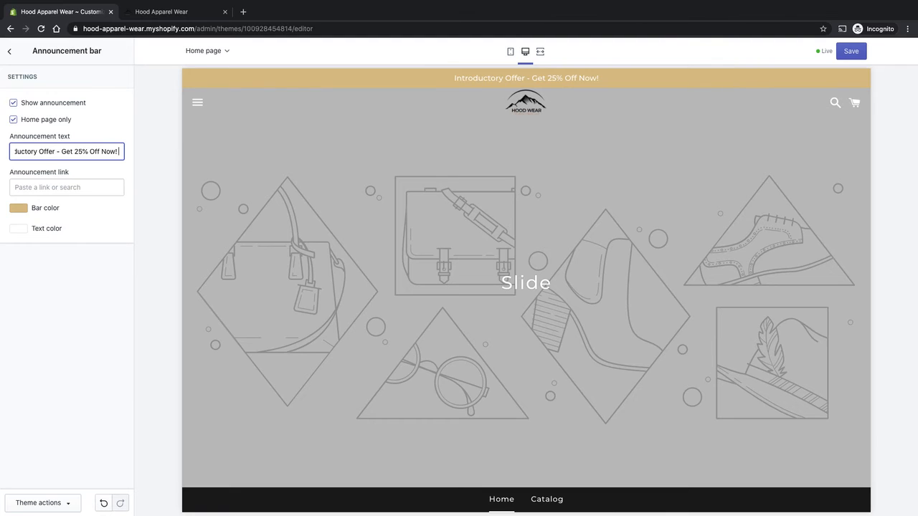
type(" Use Code 2")
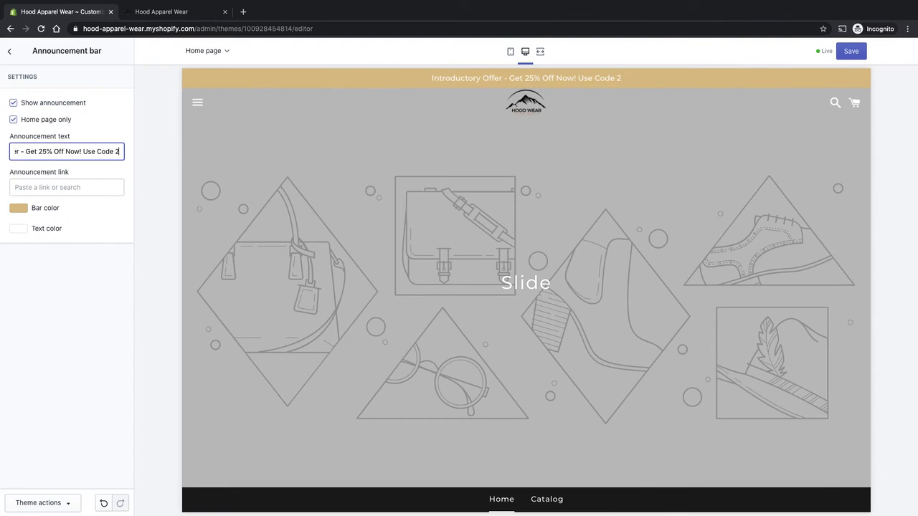
type("5OFF")
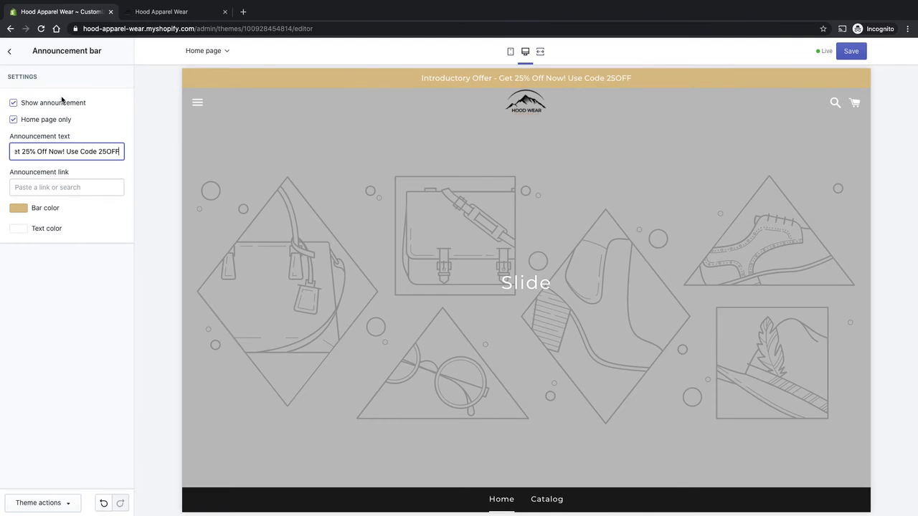
left_click(13, 120)
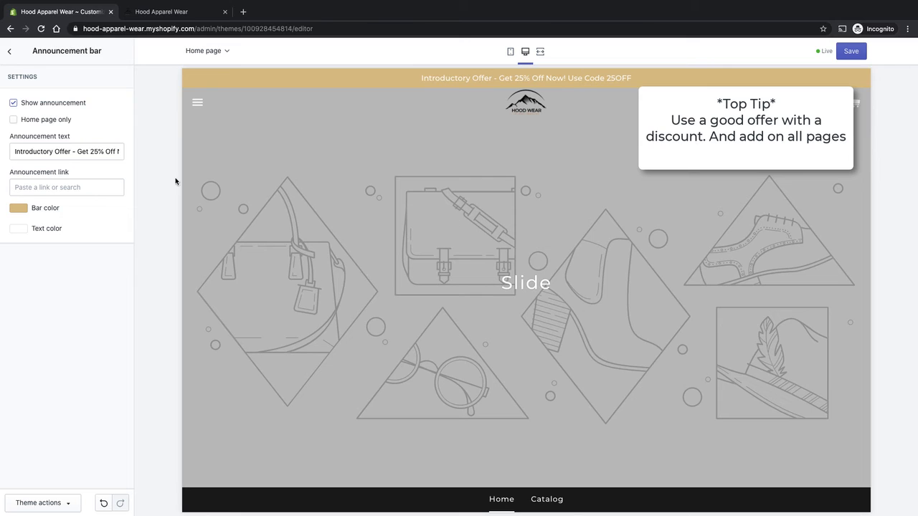
left_click(9, 53)
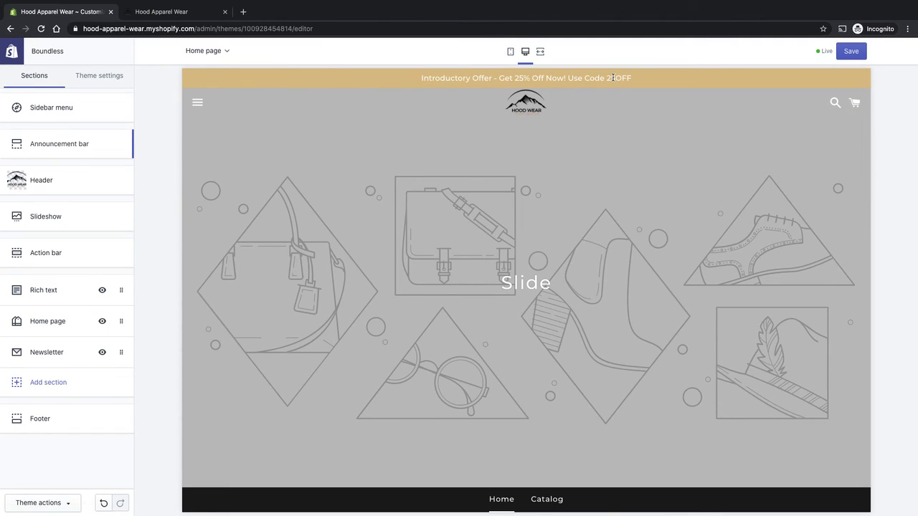
- In the slideshow section, enable auto-rotate slides and set the change interval to 3 s
left_click_drag(613, 77, 452, 80)
left_click(59, 218)
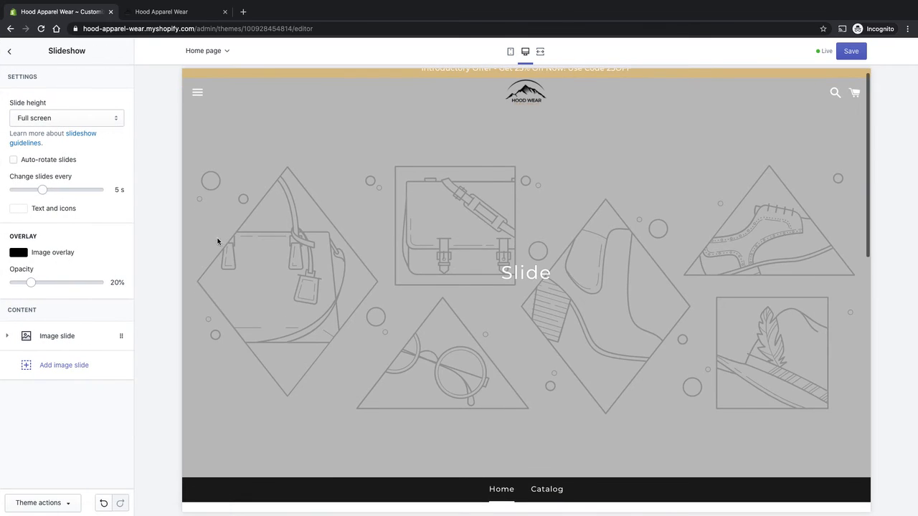
left_click(115, 119)
left_click(153, 118)
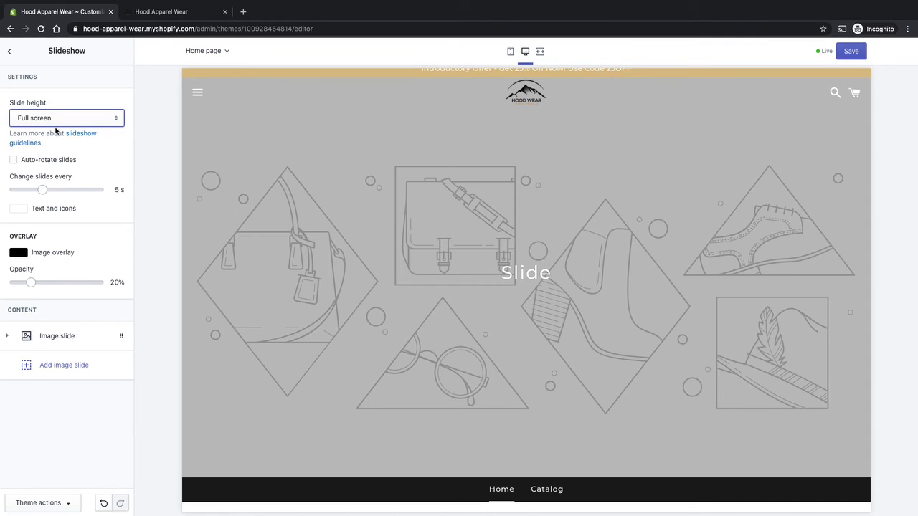
left_click(14, 160)
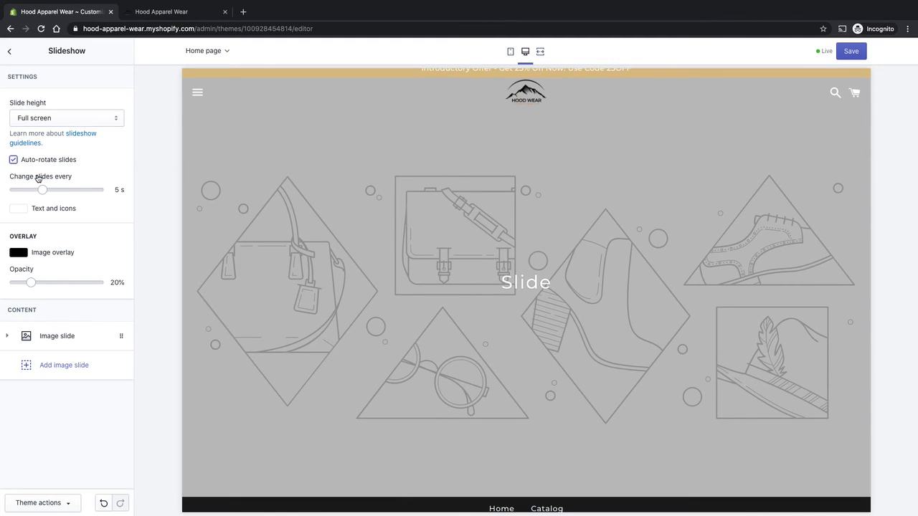
left_click_drag(43, 190, 14, 190)
- Set the slideshow image overlay opacity to 25%
left_click(20, 253)
left_click_drag(66, 295, 18, 338)
left_click(94, 262)
mouse_move(32, 283)
left_mouse_down()
mouse_move(129, 281)
mouse_move(18, 285)
mouse_move(35, 283)
left_mouse_up()
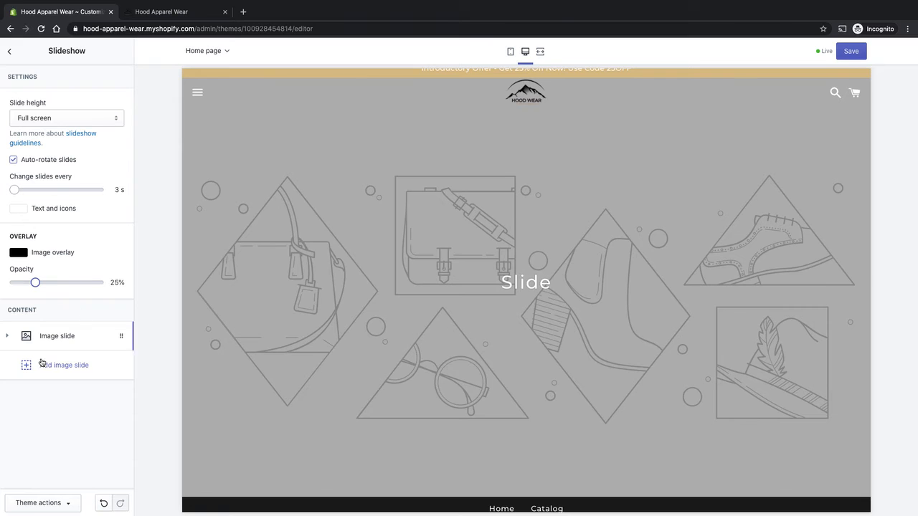
- Upload hoodie-hero1.png and select it as the image of the first slideshow slide
left_click(58, 338)
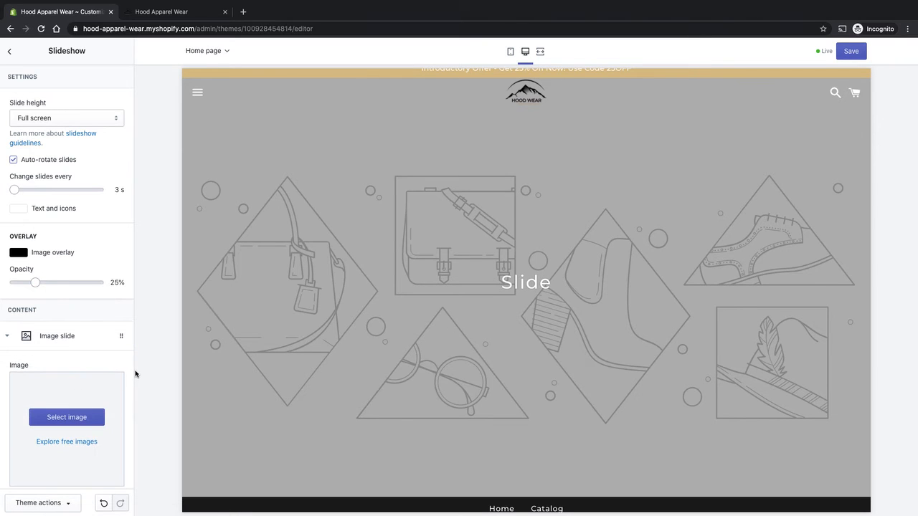
left_click(79, 417)
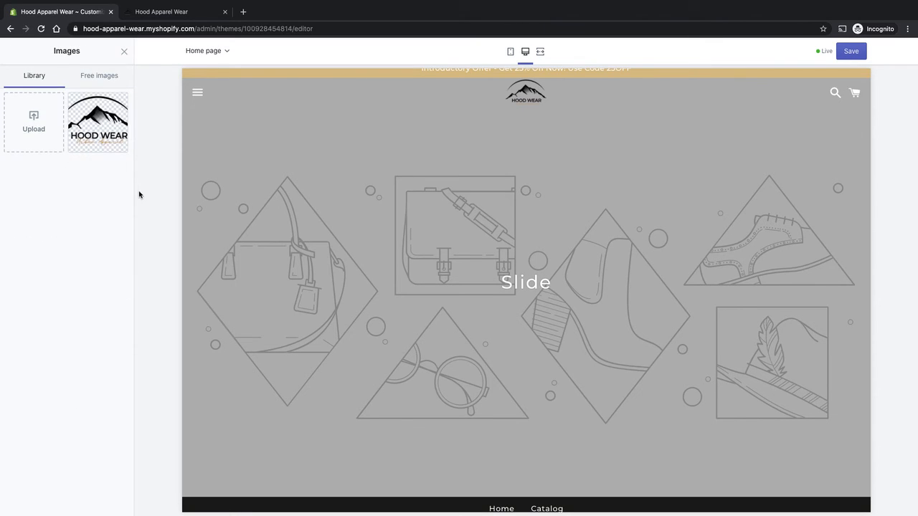
left_click(37, 140)
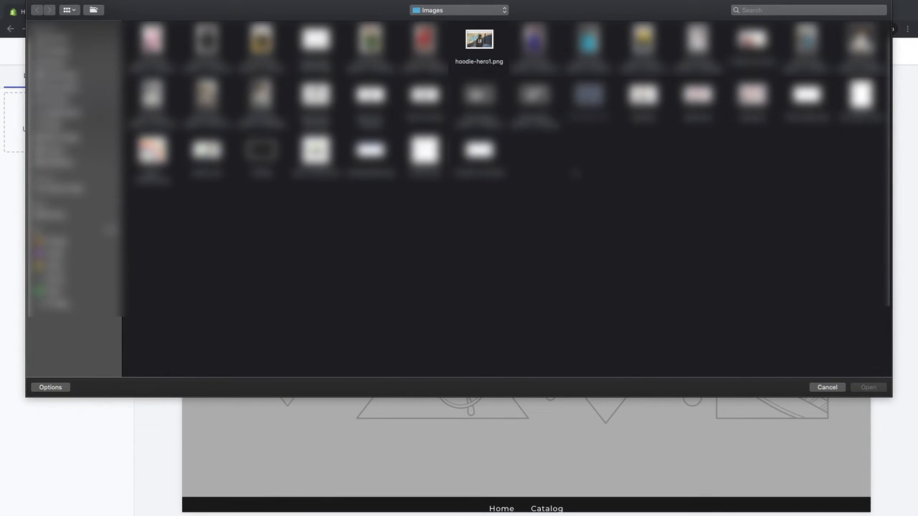
left_click(485, 46)
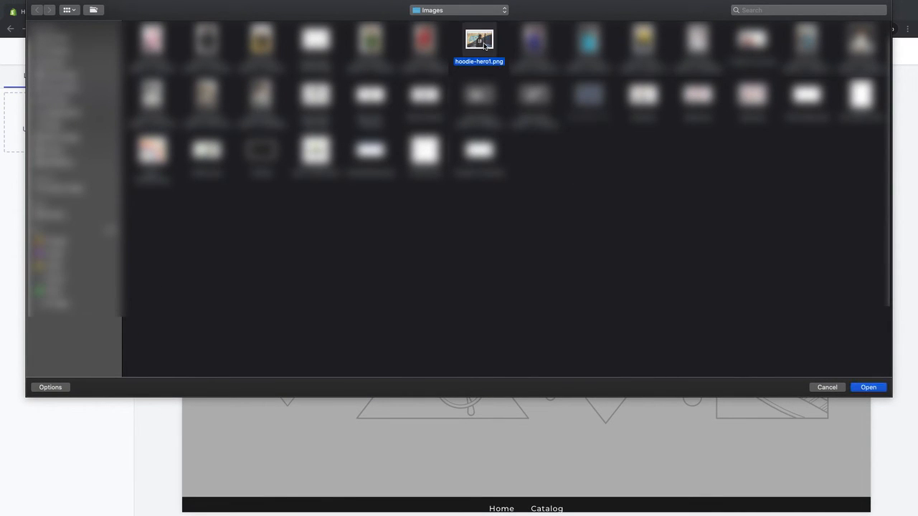
double_click(485, 46)
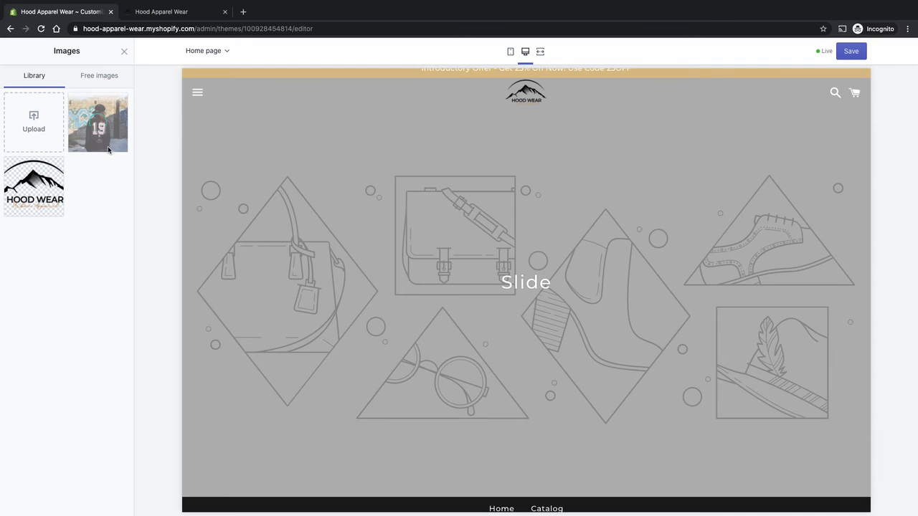
left_click(108, 150)
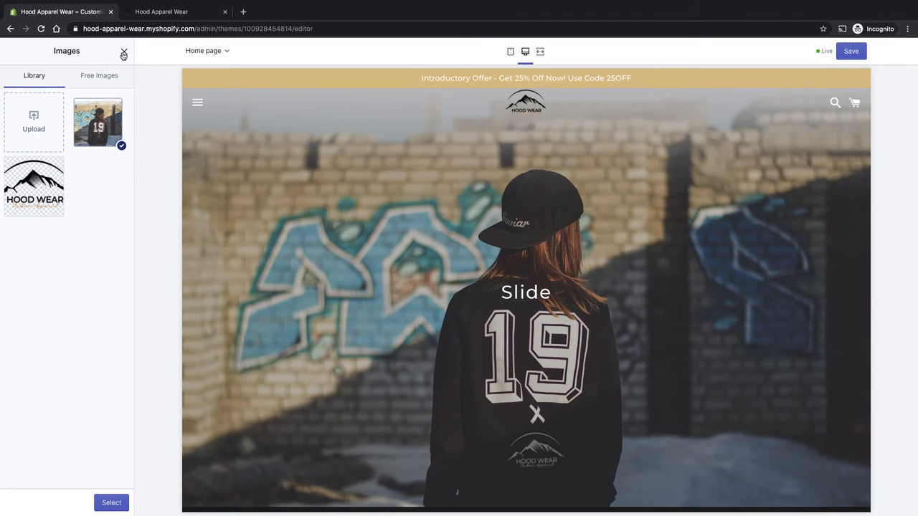
left_click(111, 503)
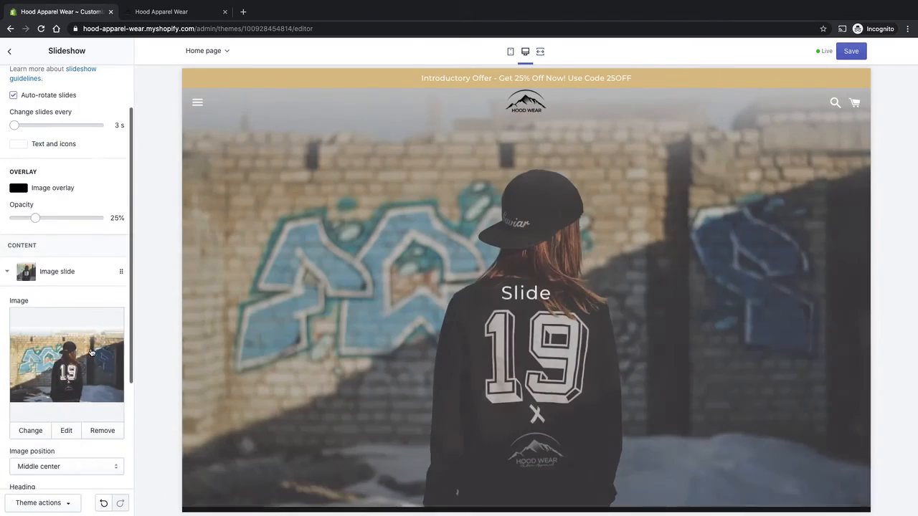
- Set the first slide's image position to Top center
scroll(91, 351, "down", 5)
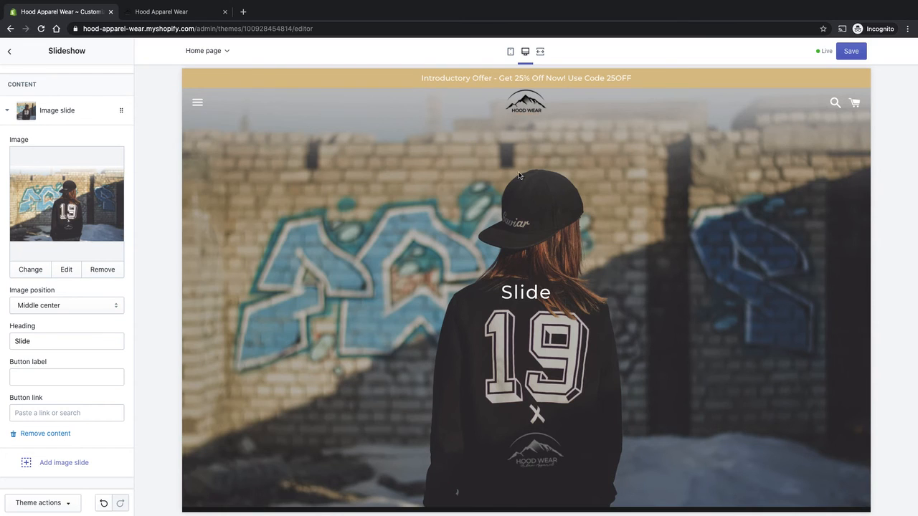
left_click(83, 307)
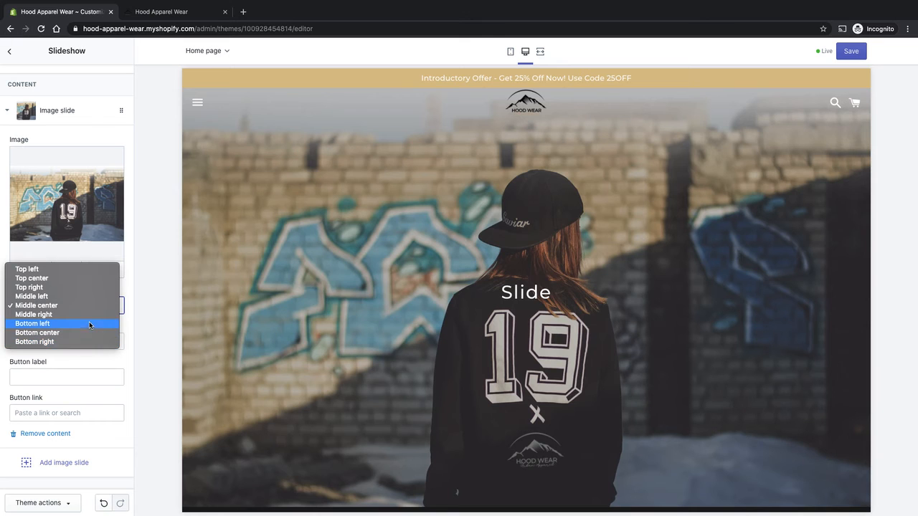
left_click(82, 279)
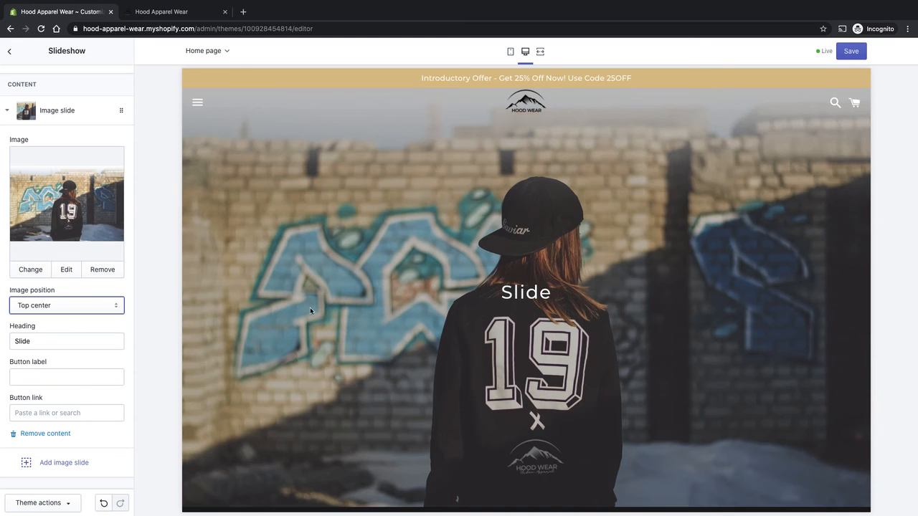
scroll(495, 325, "down", 2)
scroll(495, 323, "up", 1)
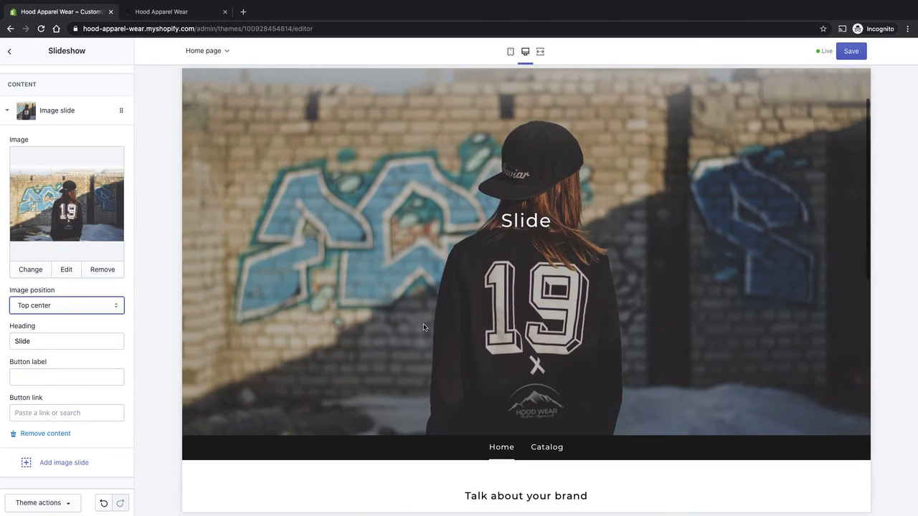
scroll(423, 327, "down", 1)
scroll(423, 324, "up", 3)
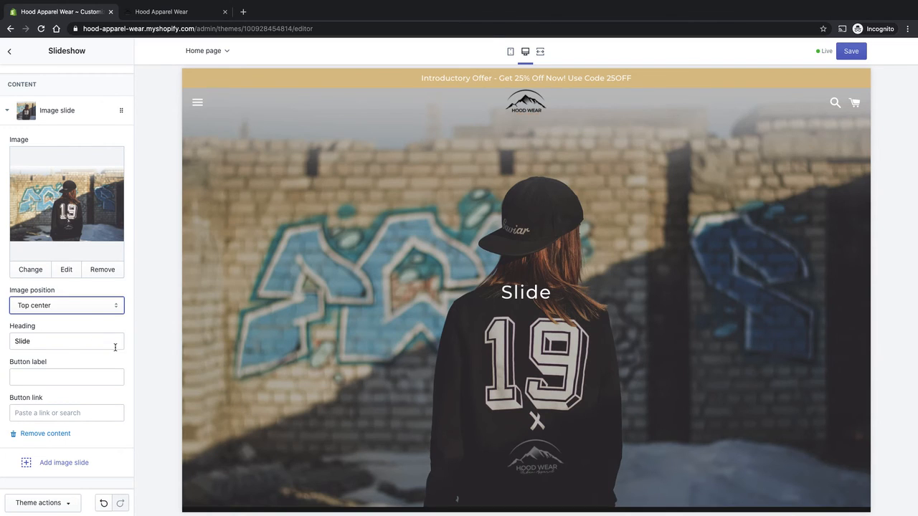
- Set the first slide's heading to "Welcome To Hoor Wear - Urban Apparel" and collapse the slide
left_click_drag(83, 342, 1, 340)
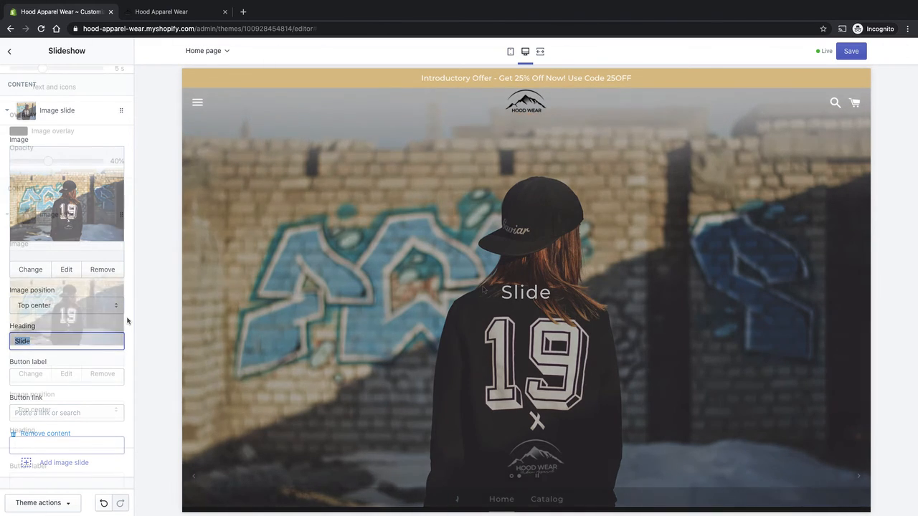
type("W")
type("elcome")
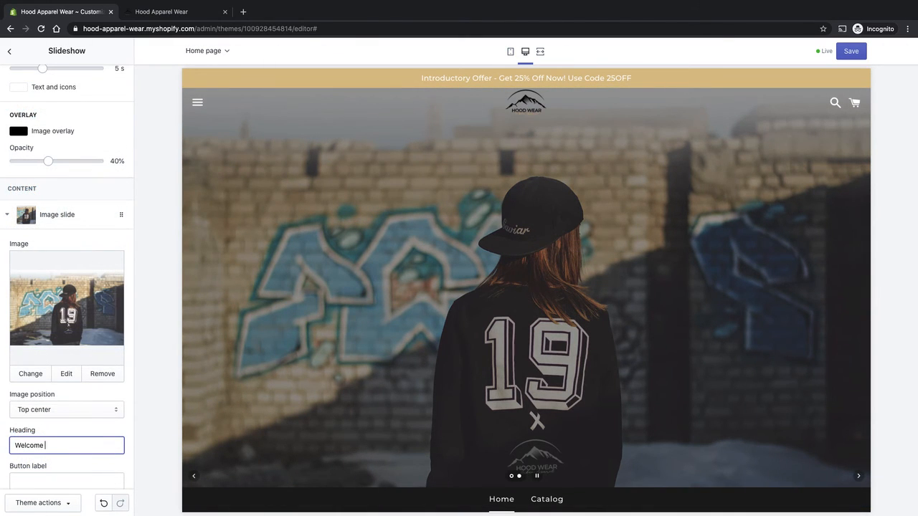
type(" TO")
key("BackSpace")
key("BackSpace")
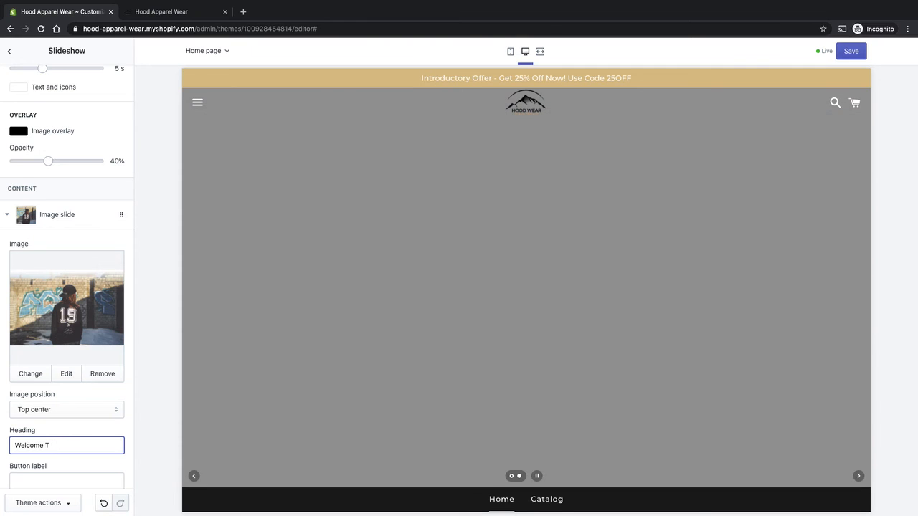
type("o Hood W")
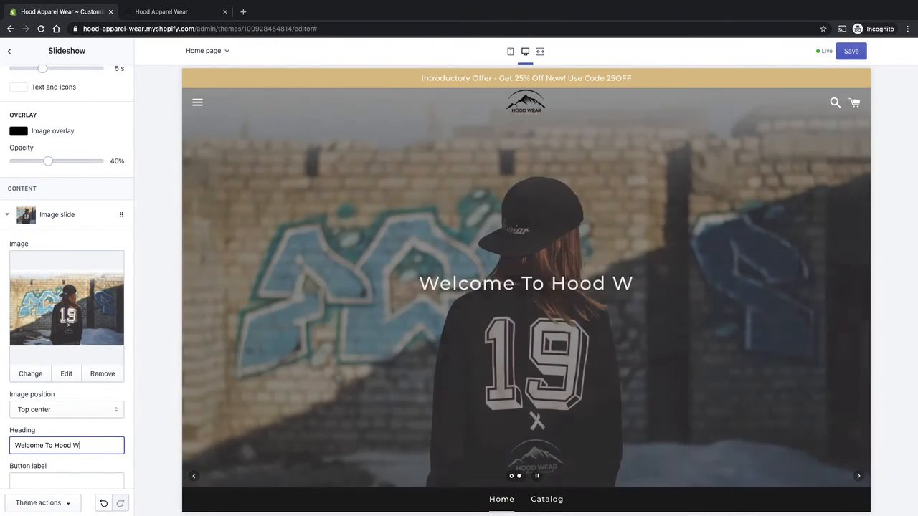
type("ear - Urban ")
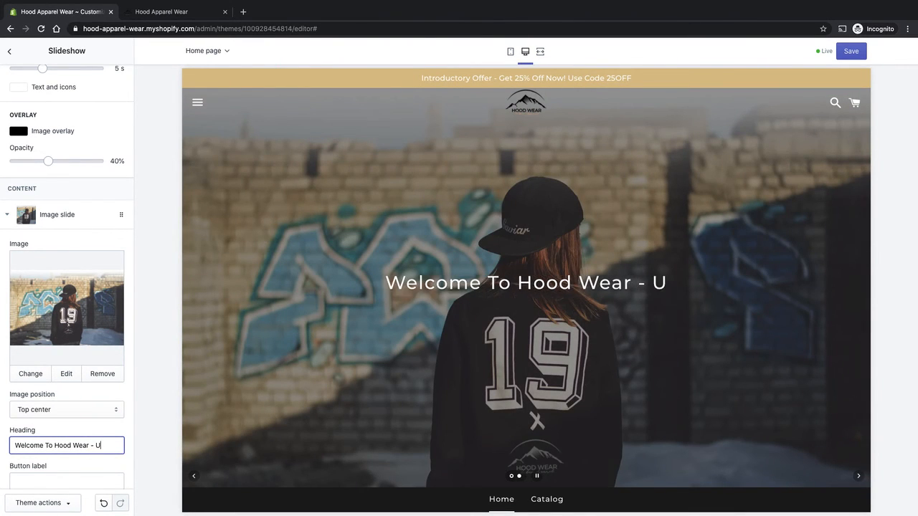
type("Apparel")
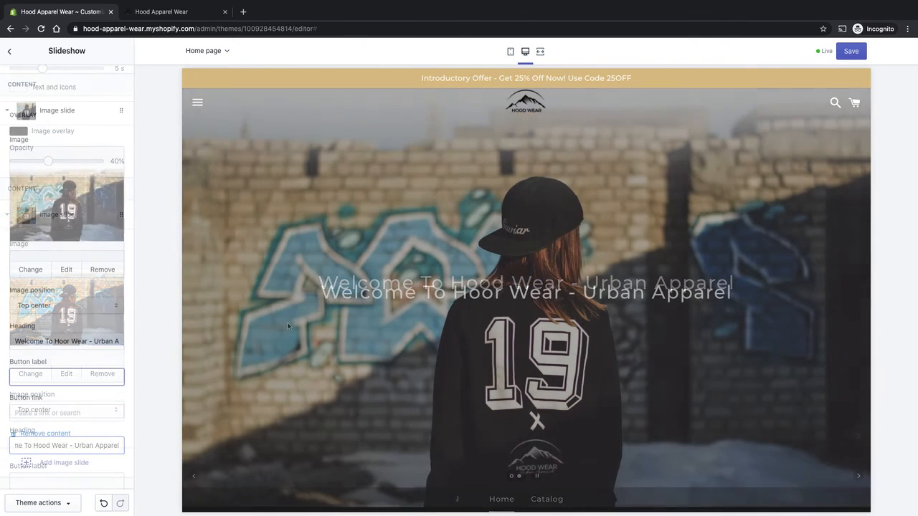
scroll(71, 359, "up", 1)
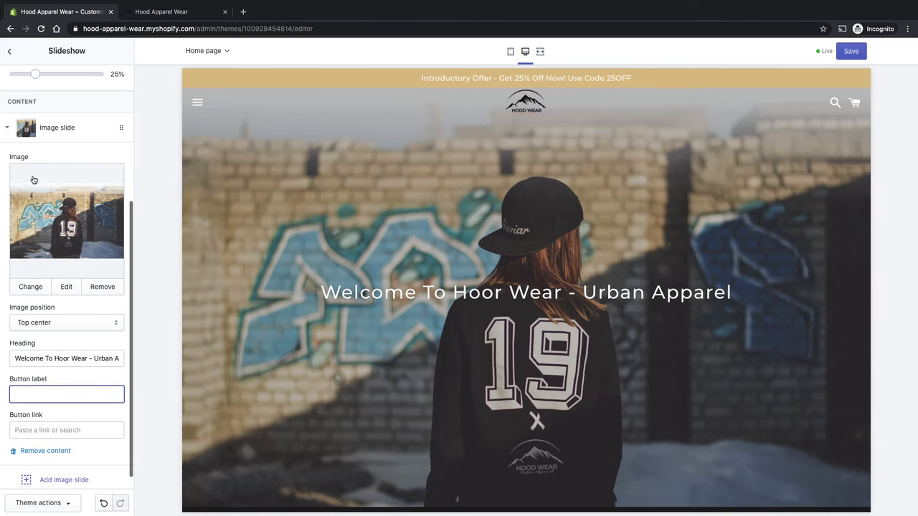
left_click(57, 127)
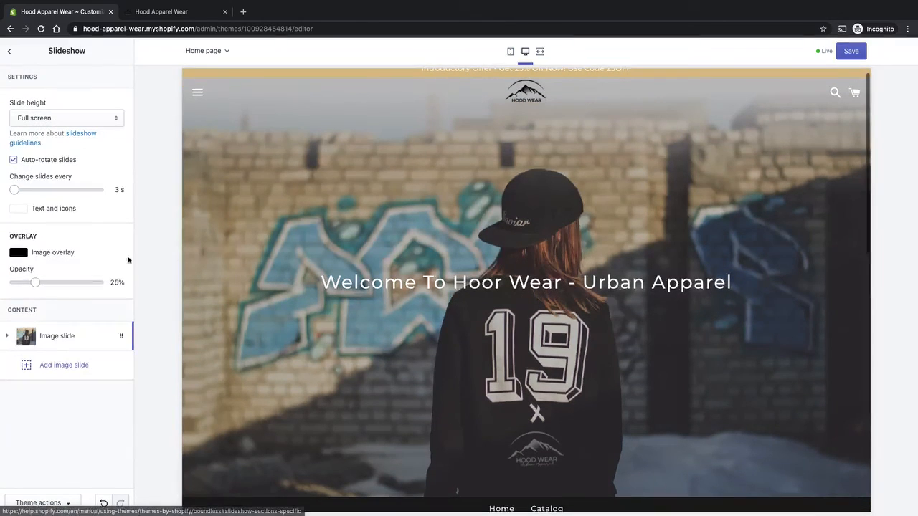
- Add a second image slide and upload hoodie-hero.png as its image
left_click(72, 366)
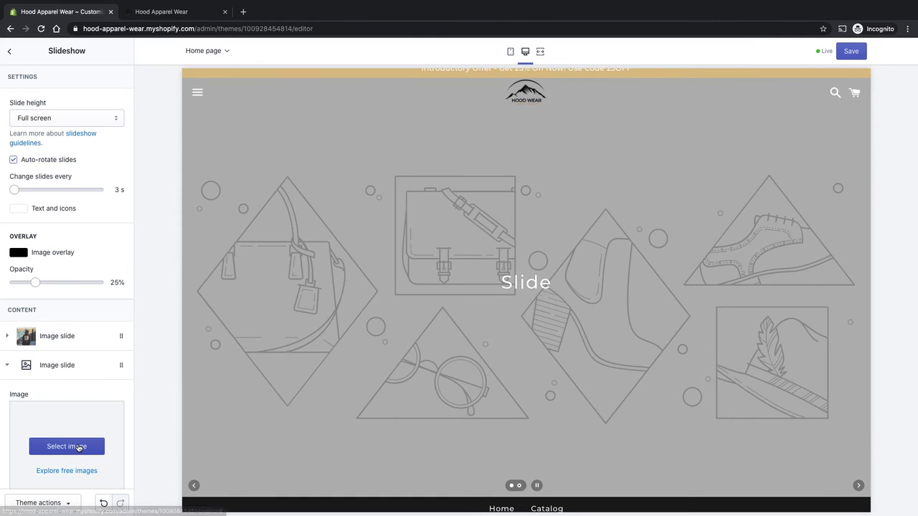
left_click(79, 447)
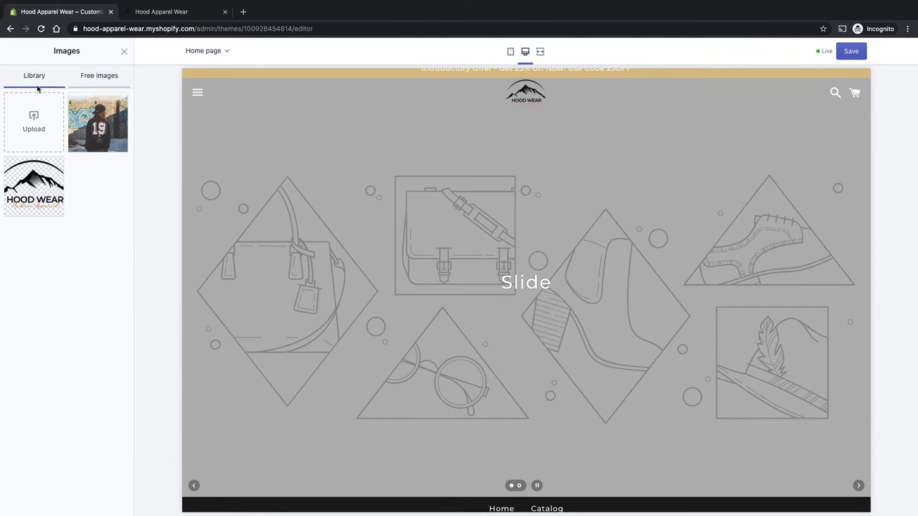
left_click(33, 128)
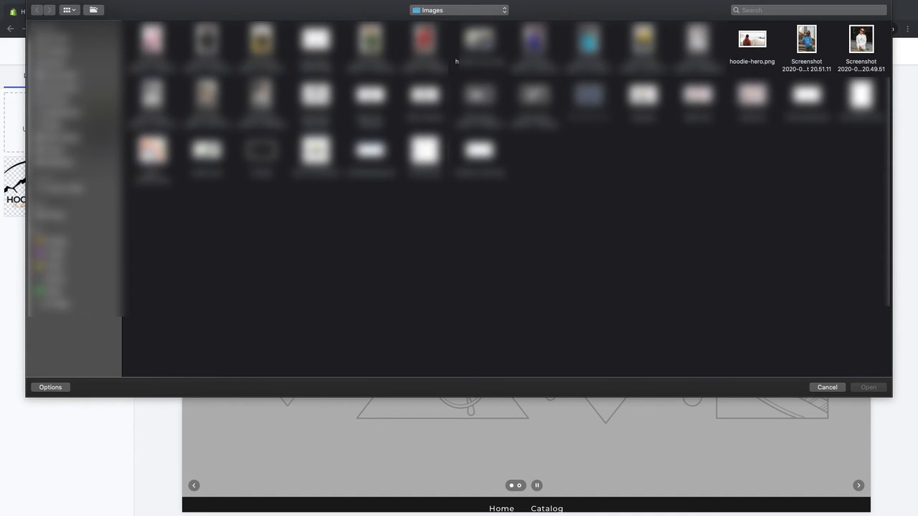
double_click(752, 39)
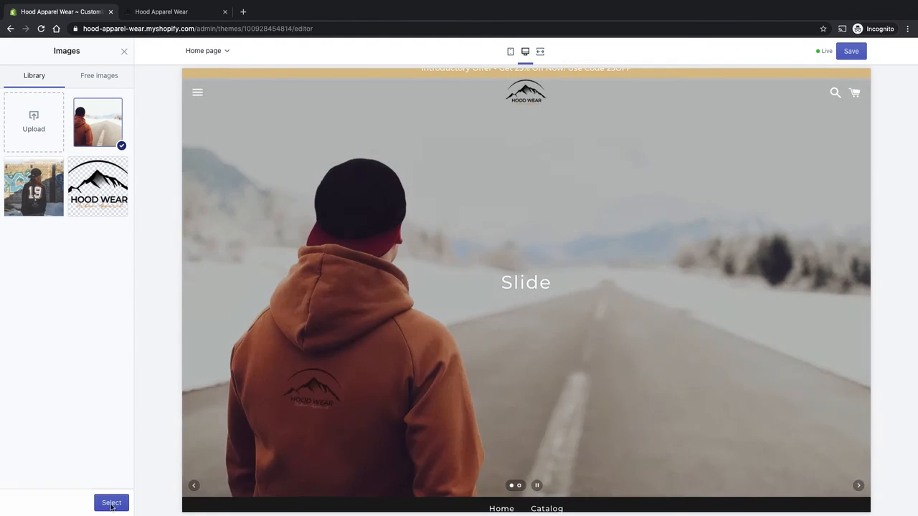
left_click(111, 502)
- Set the second slide's heading to "Introducing Men's Wear"
scroll(84, 356, "down", 3)
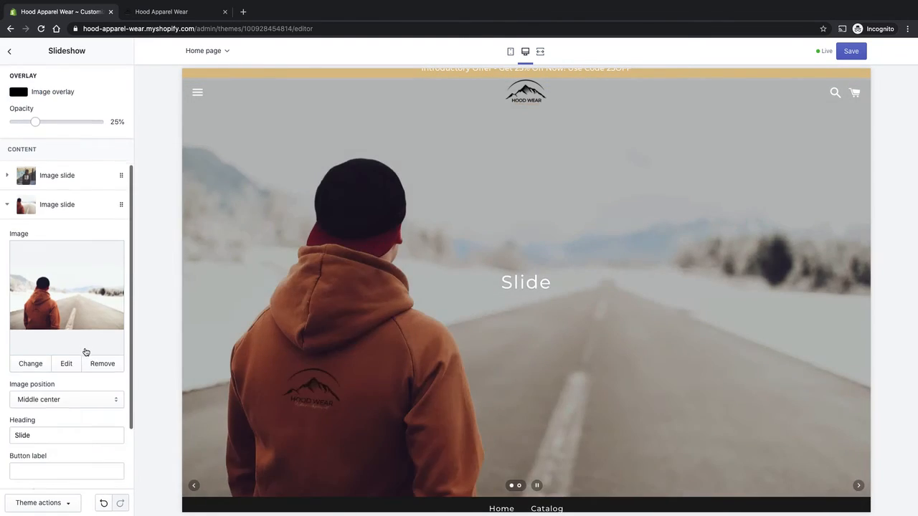
left_click(41, 415)
double_click(52, 418)
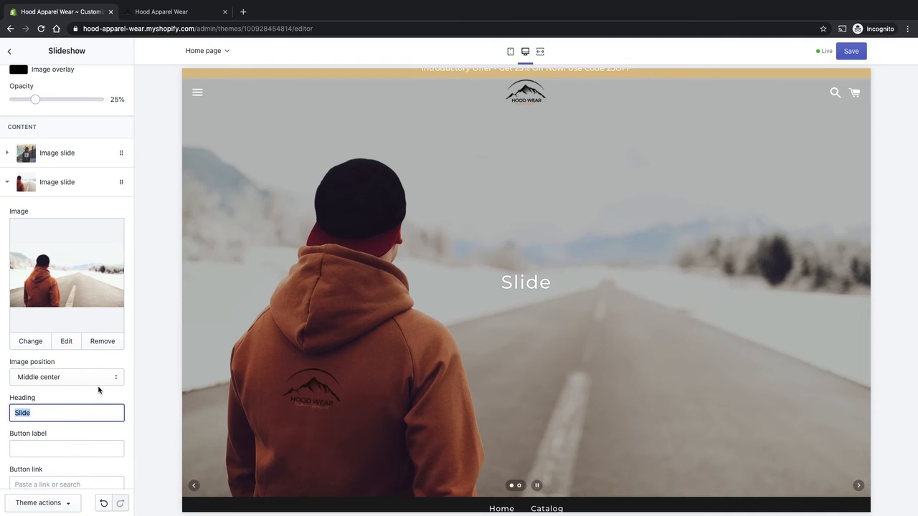
type("Introducitn")
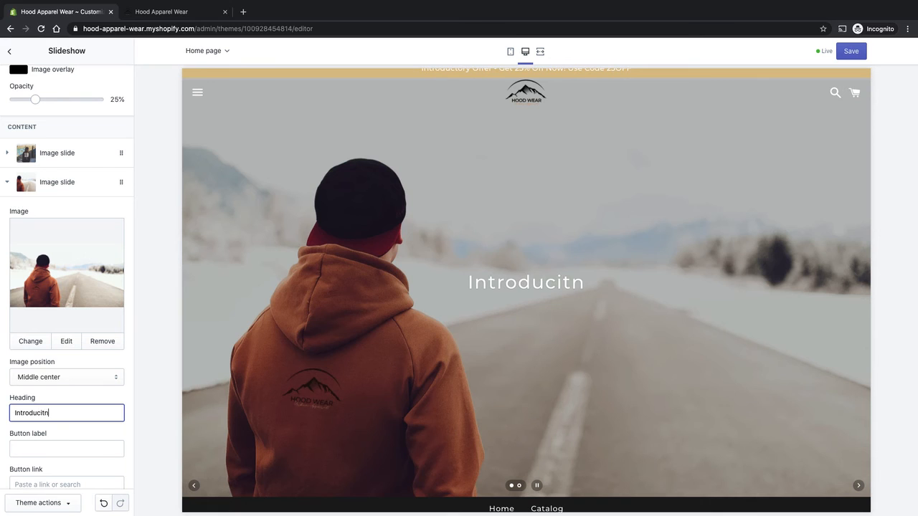
key("BackSpace")
key("BackSpace")
key("BackSpace")
type("ing M")
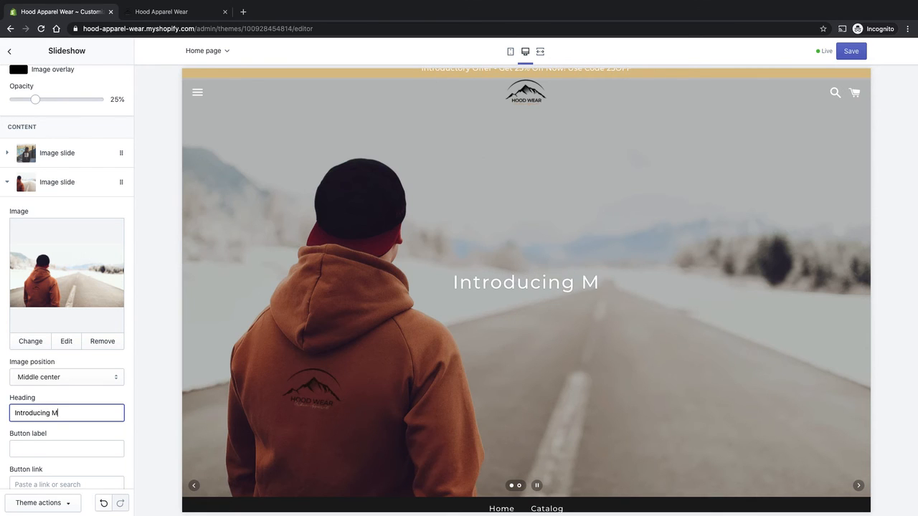
type("en's W")
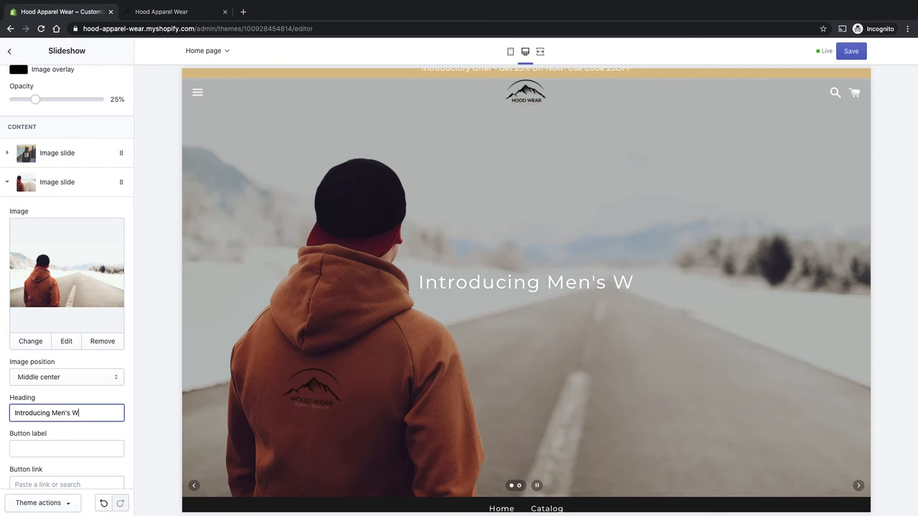
type("ear")
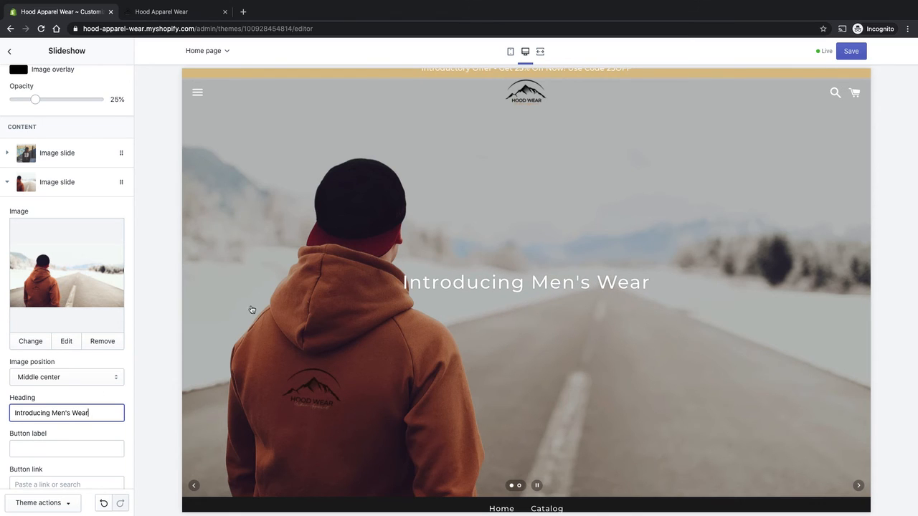
scroll(96, 385, "down", 3)
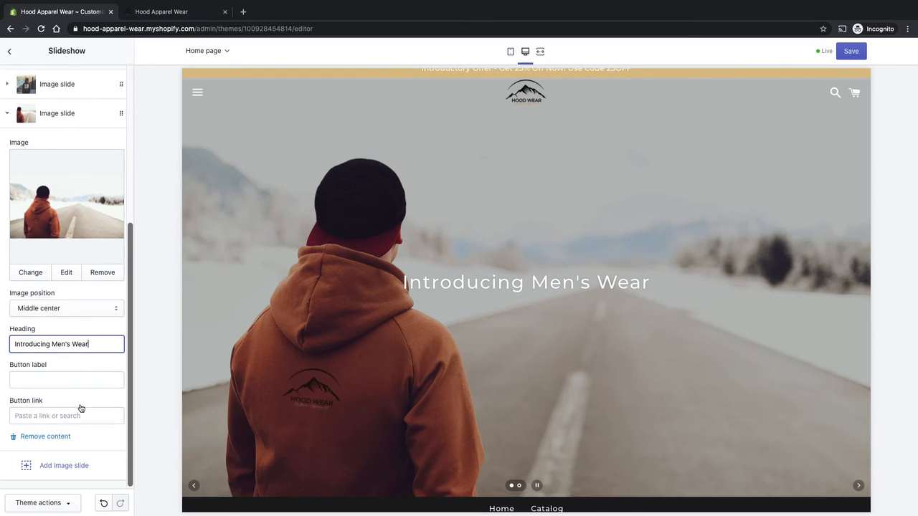
left_click(53, 420)
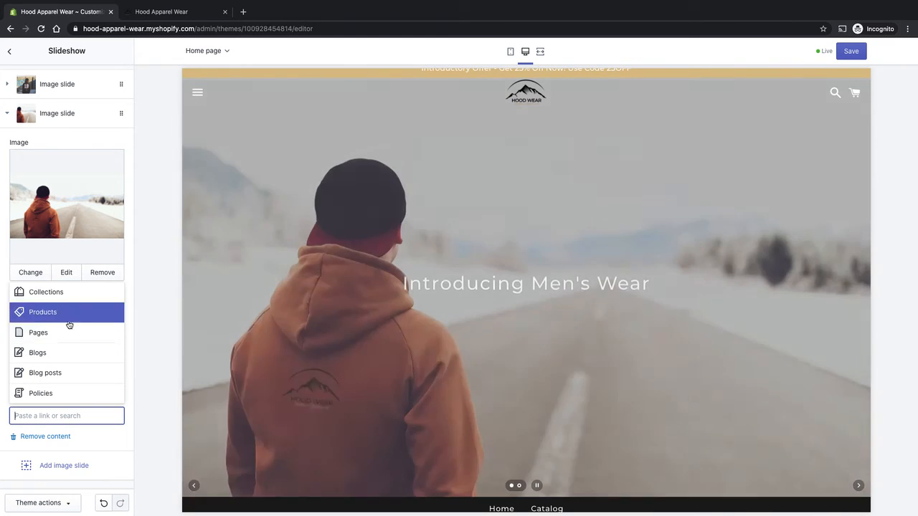
left_click(131, 307)
scroll(99, 312, "down", 1)
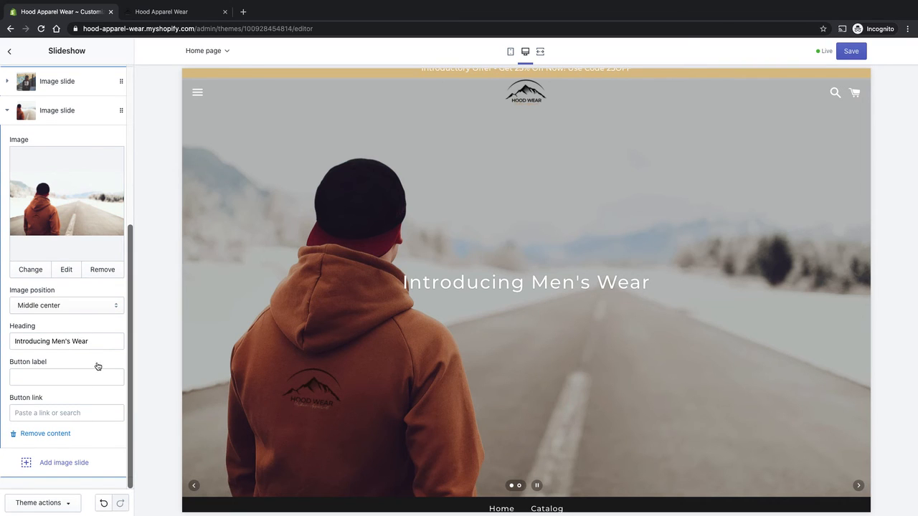
left_click(10, 114)
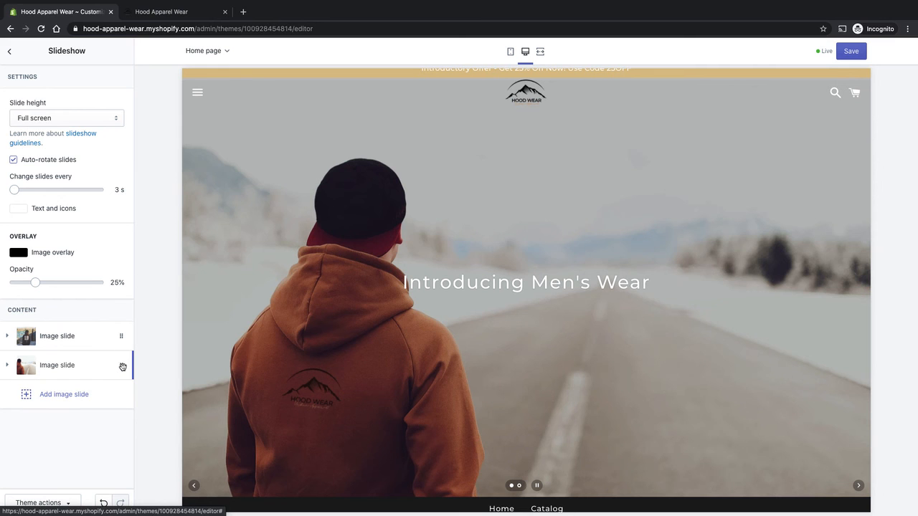
mouse_move(123, 367)
left_mouse_down()
mouse_move(127, 330)
mouse_move(123, 365)
left_mouse_up()
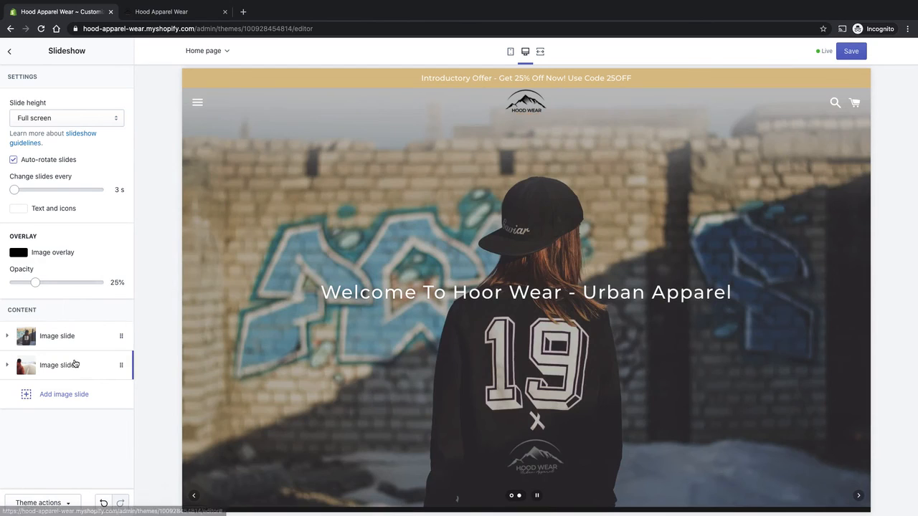
- Review both image slides, then set the slideshow's image overlay opacity to 40% and return to the sections list
left_click(129, 365)
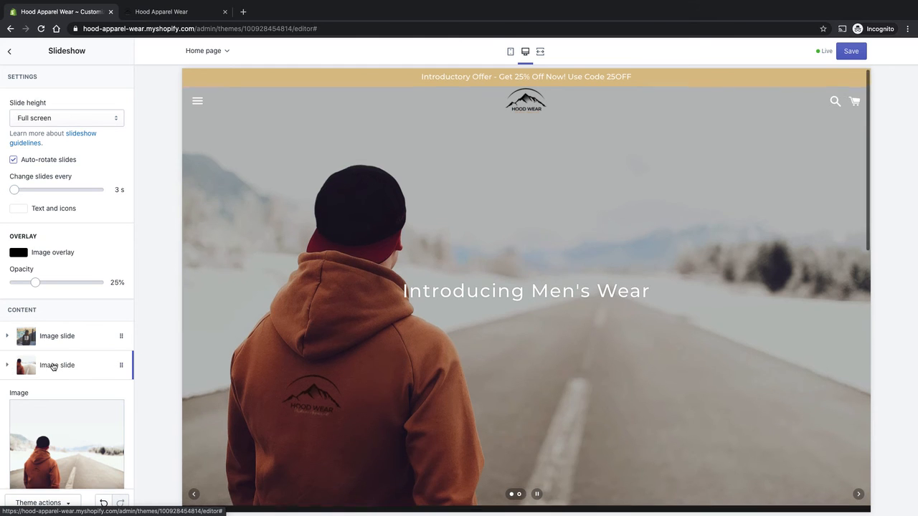
left_click(10, 369)
left_click(82, 339)
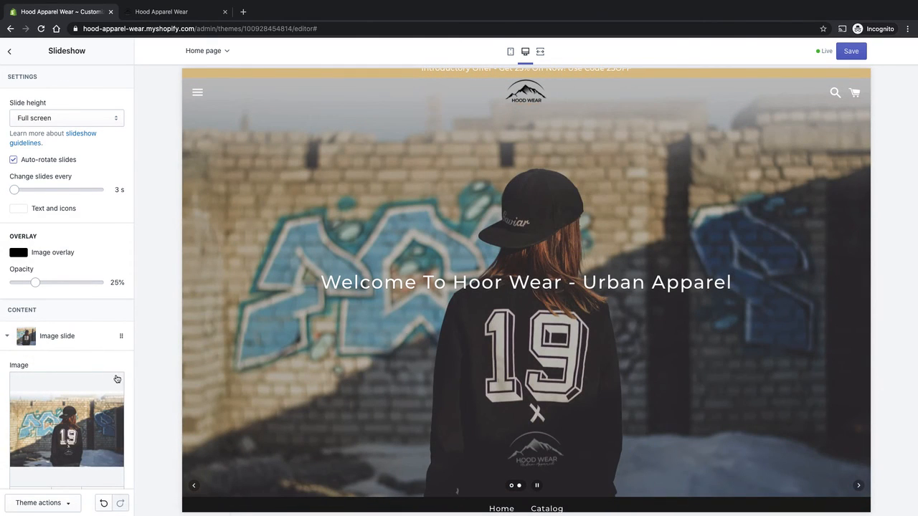
left_click(72, 338)
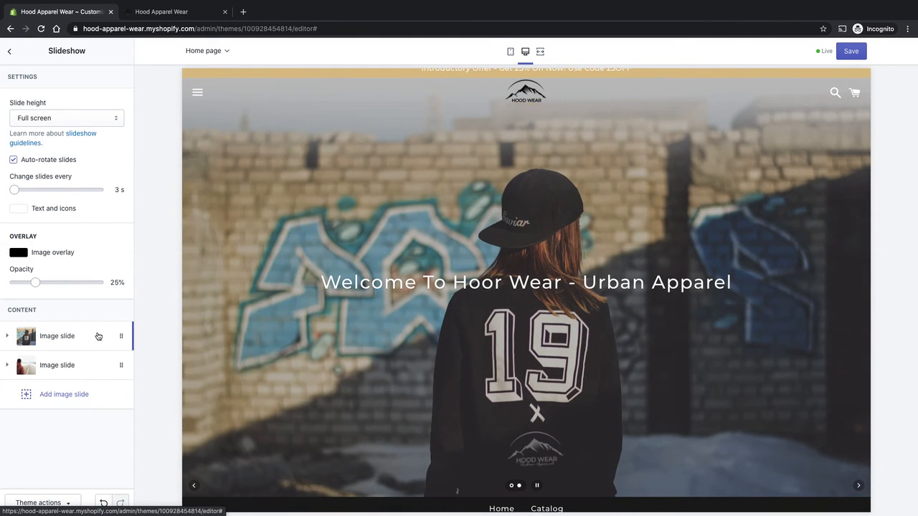
left_click_drag(123, 365, 54, 399)
left_click_drag(35, 282, 48, 281)
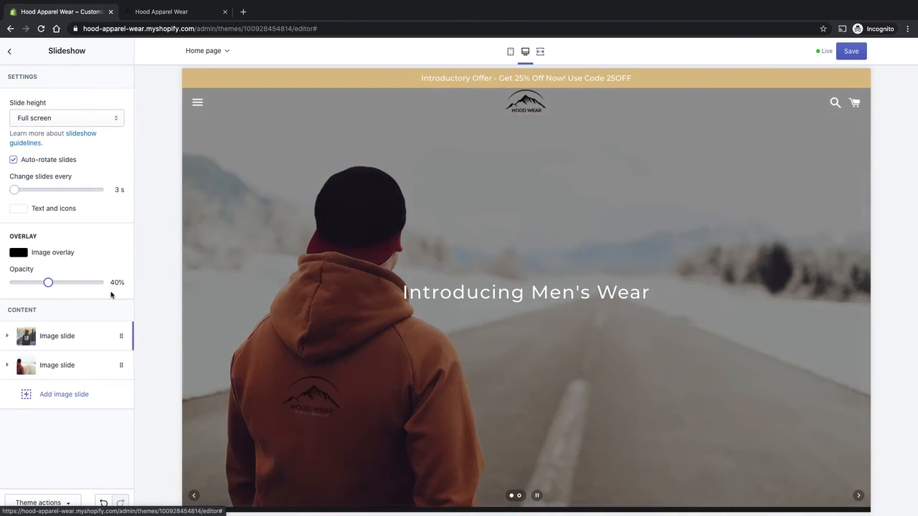
left_click(9, 52)
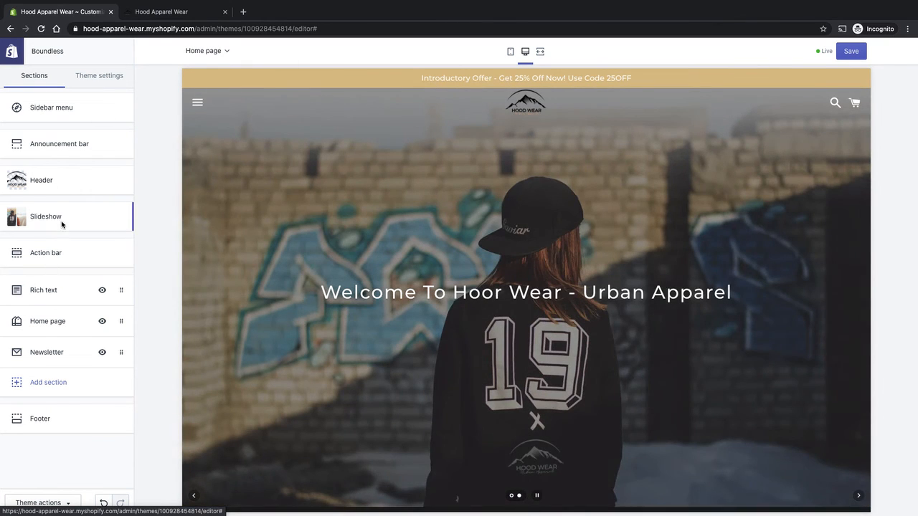
- Set the slideshow to change slides every 5 s and save the theme
left_click(62, 219)
left_click_drag(15, 190, 43, 190)
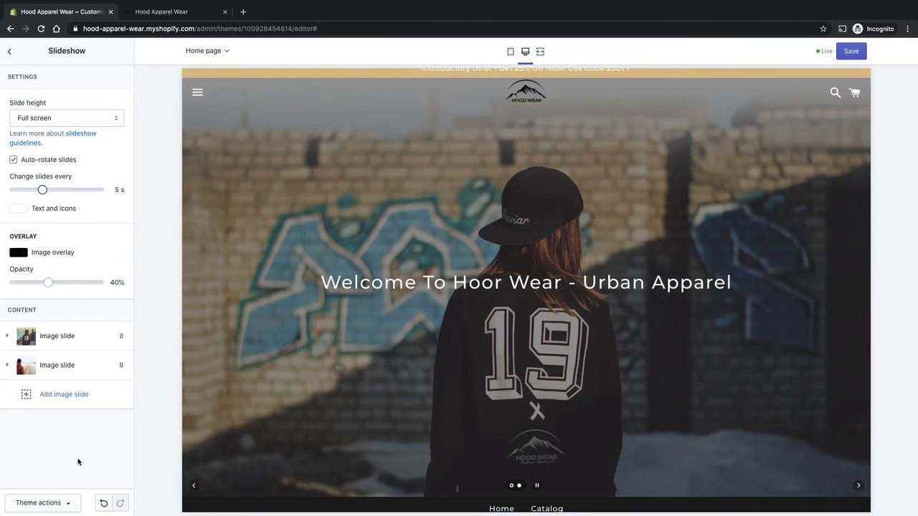
left_click(845, 53)
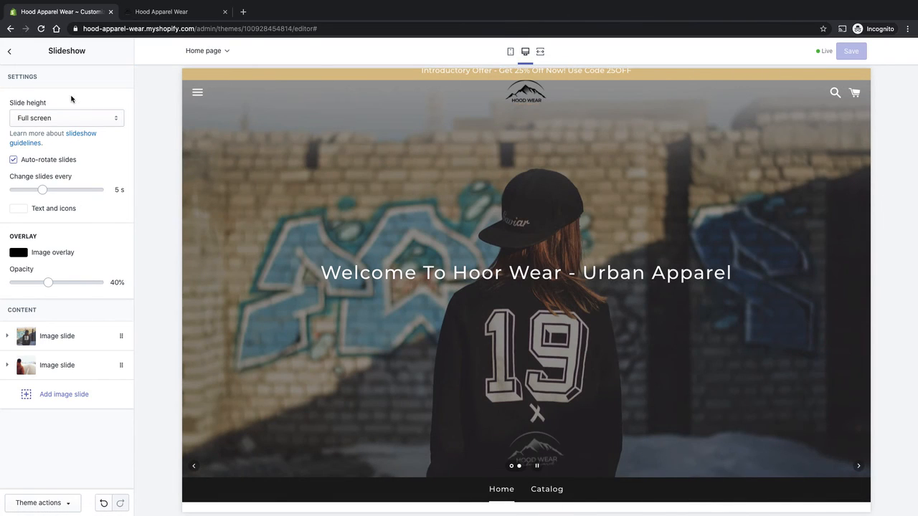
- Open the Rich text section and set its heading to "Urban Clothing For Your Choice"
left_click(10, 54)
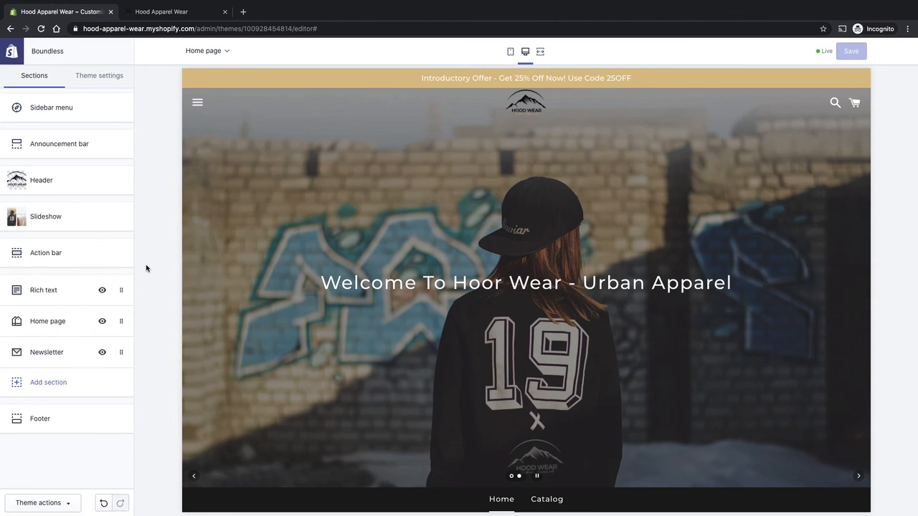
scroll(186, 292, "down", 1)
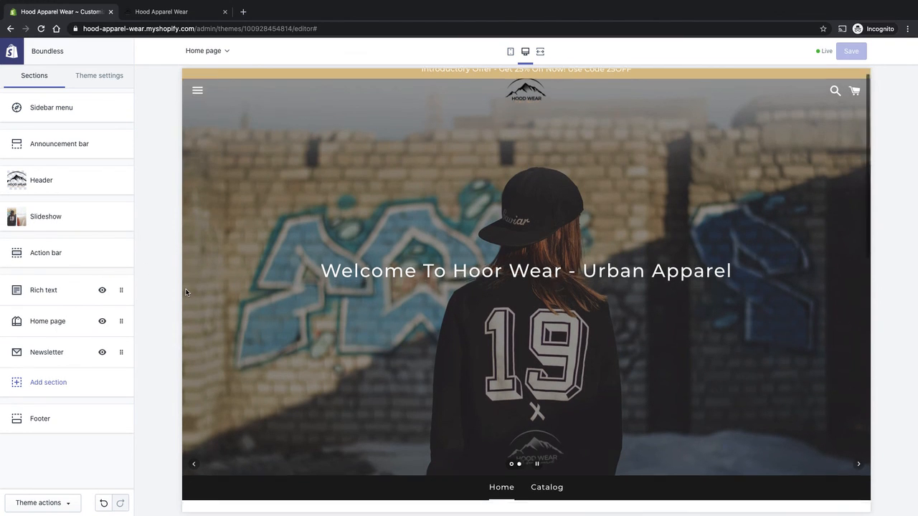
scroll(185, 287, "down", 5)
scroll(578, 306, "down", 1)
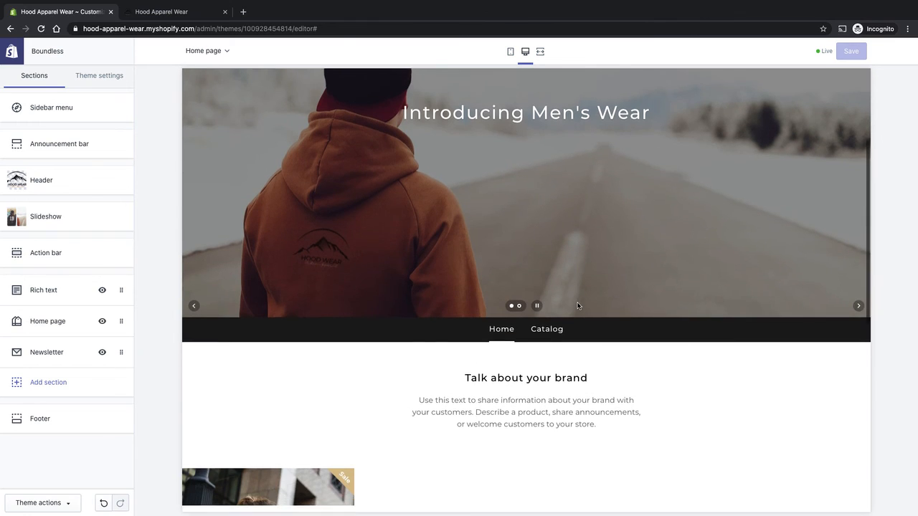
scroll(578, 305, "down", 4)
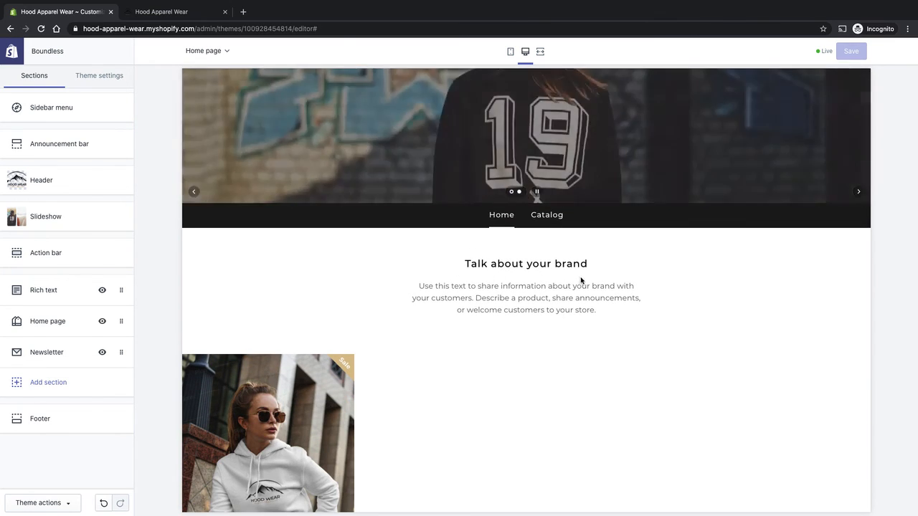
mouse_move(62, 317)
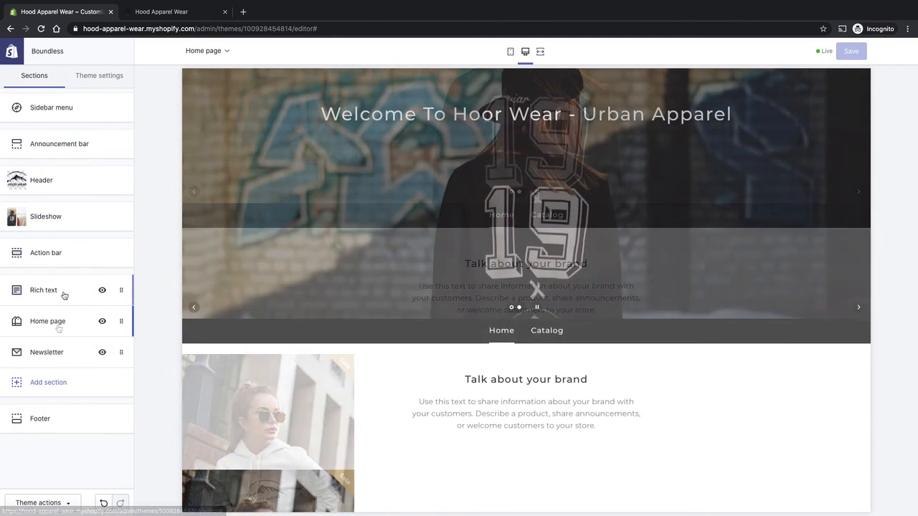
left_click(64, 291)
left_click(98, 134)
left_click_drag(98, 134, 3, 132)
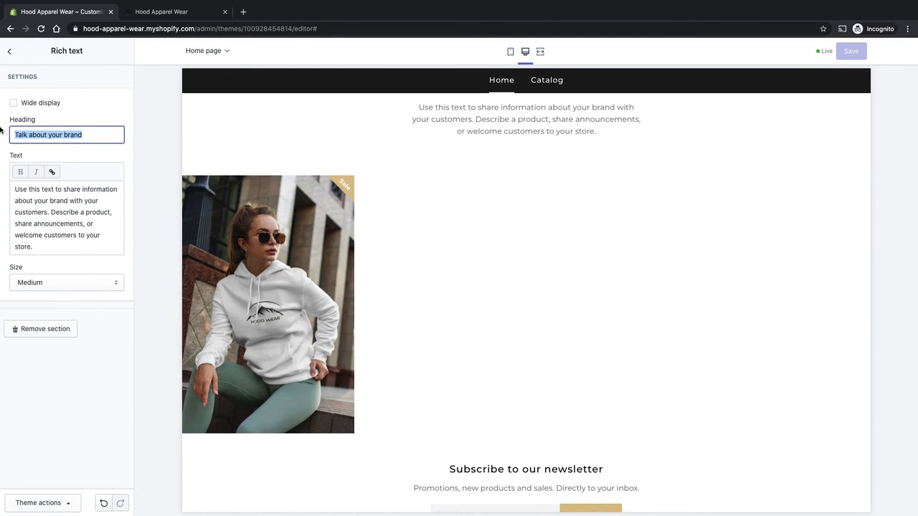
scroll(507, 272, "up", 4)
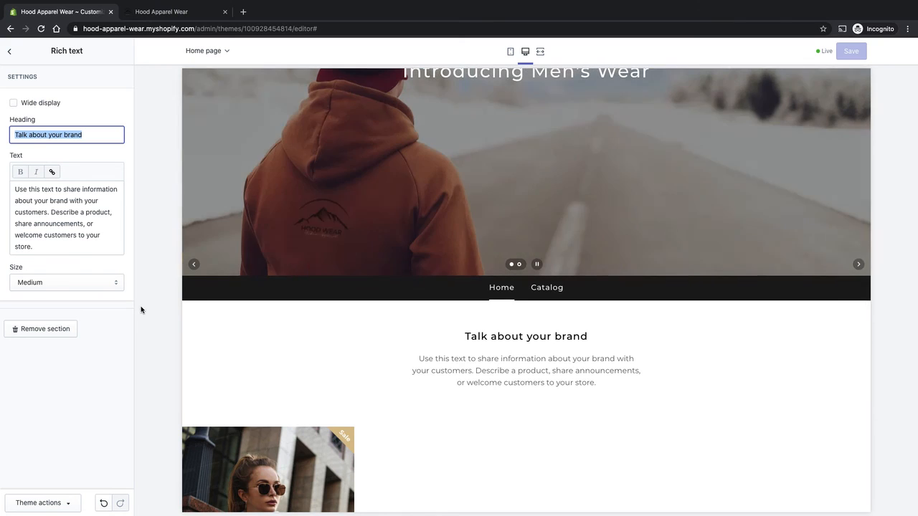
scroll(506, 241, "up", 1)
scroll(595, 215, "up", 3)
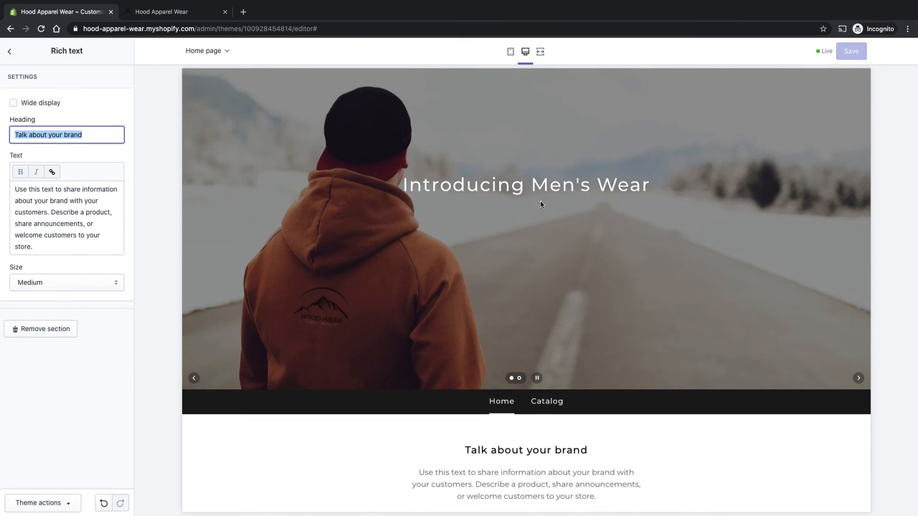
scroll(536, 220, "down", 1)
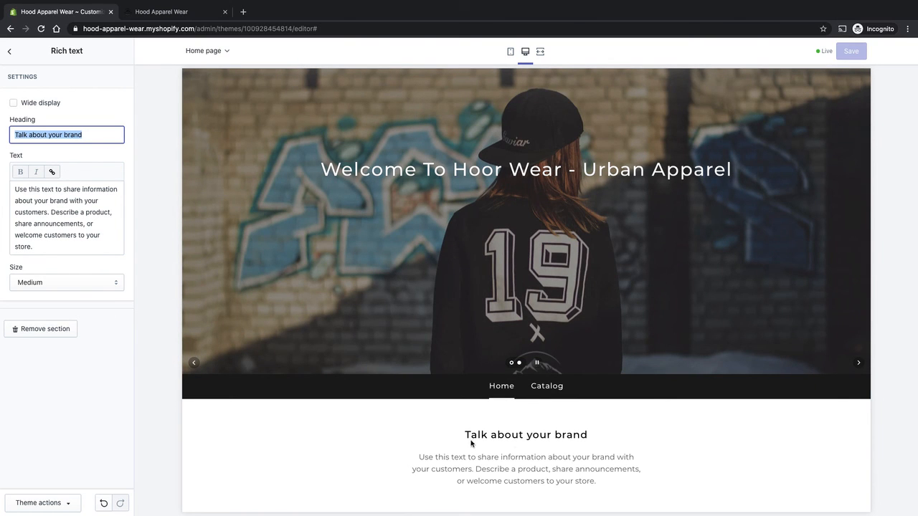
left_click(99, 138)
left_click_drag(93, 137, 1, 138)
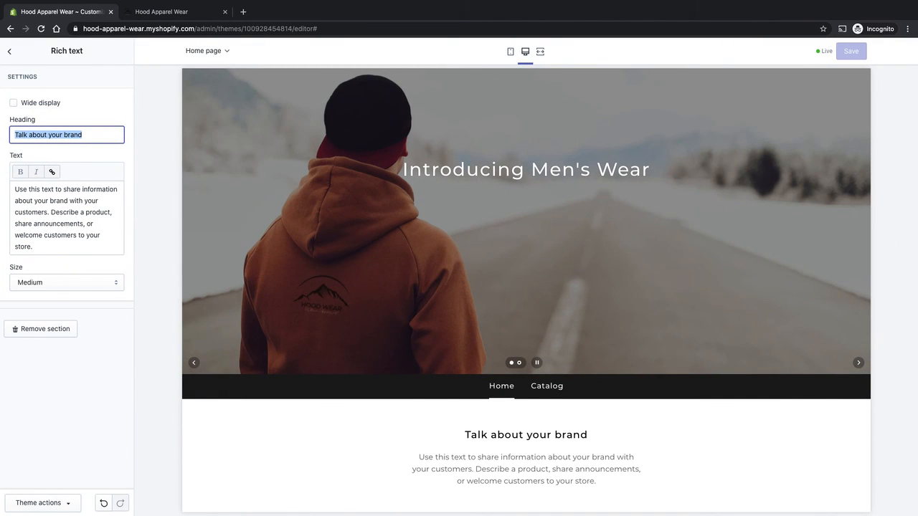
type("Urban Clothing")
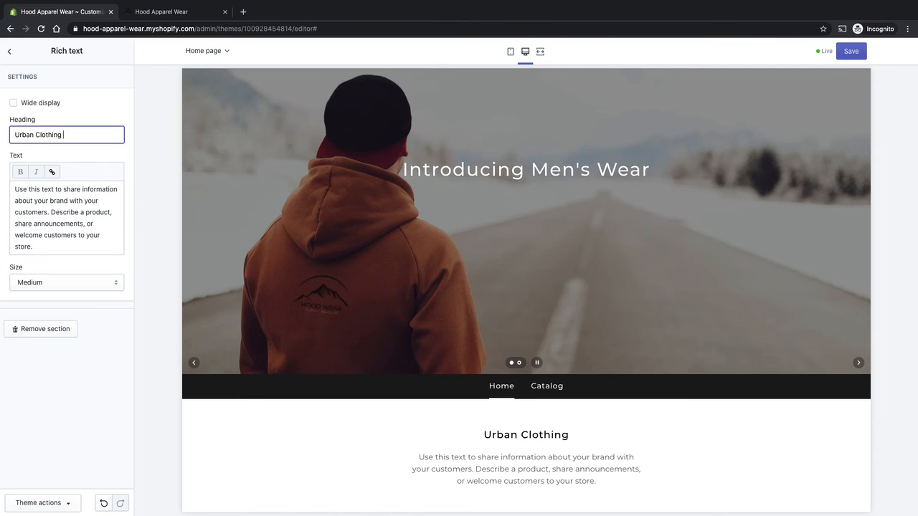
type(" F")
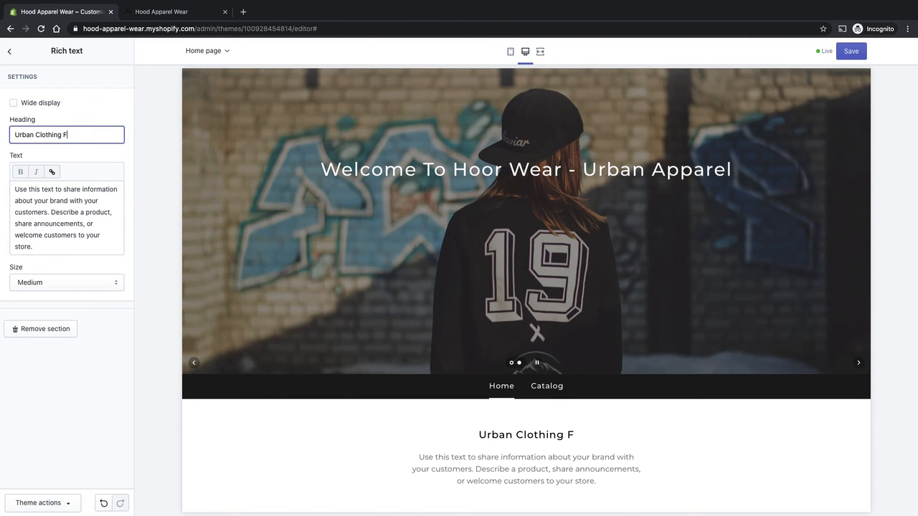
type("or Y")
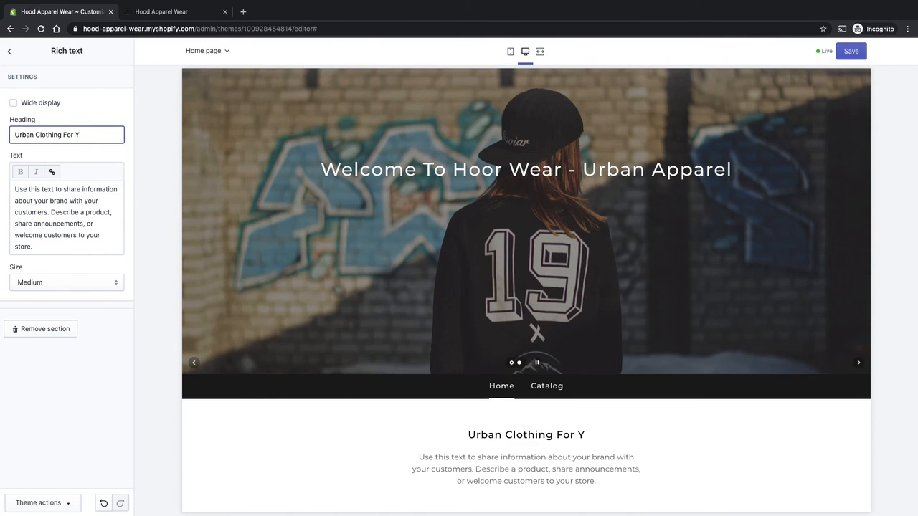
type("our ")
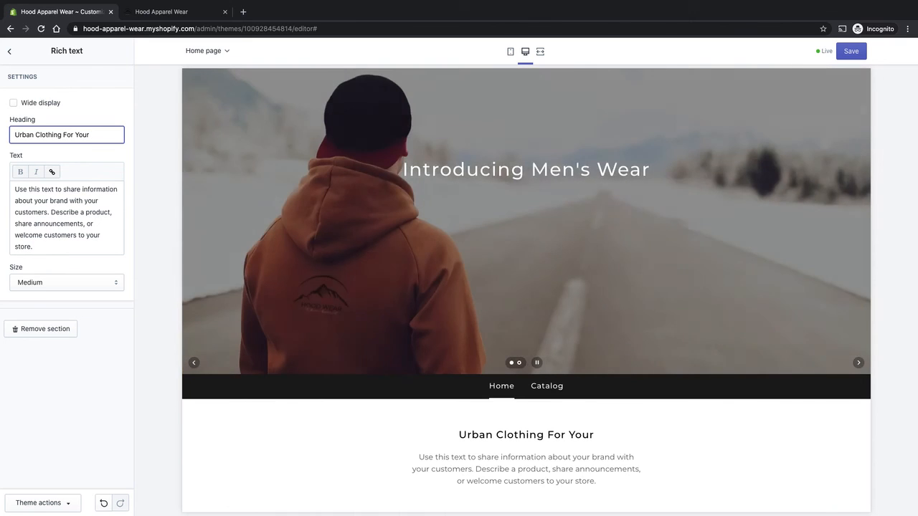
type("Choice")
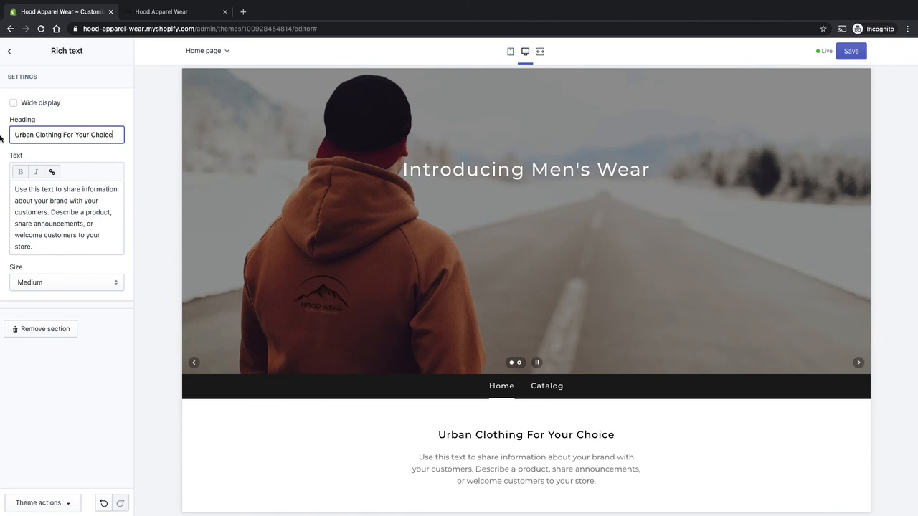
- Replace the rich text body with "A beautiful apparel clothing supplier, based in the UK. A modern twist of elegant and relaxed hoodies to wear for any day! Check out some of styles below."
left_click_drag(86, 247, 28, 221)
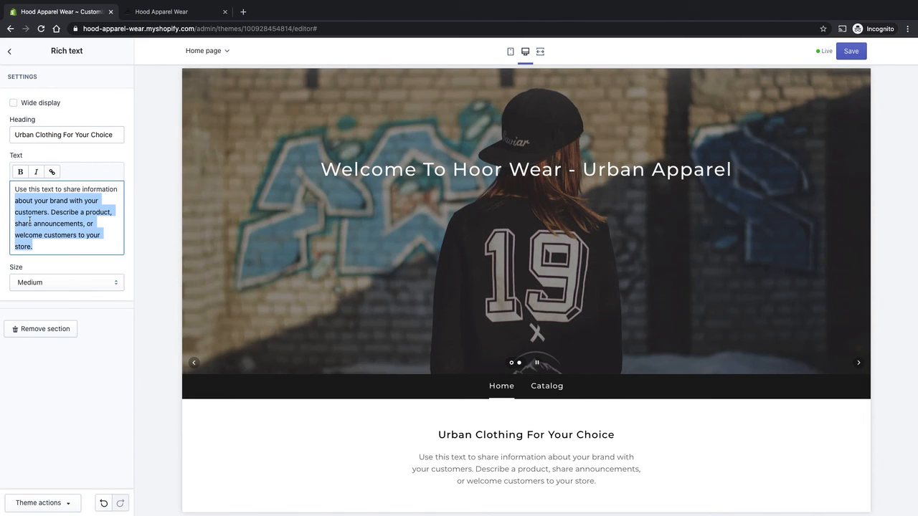
scroll(452, 382, "down", 2)
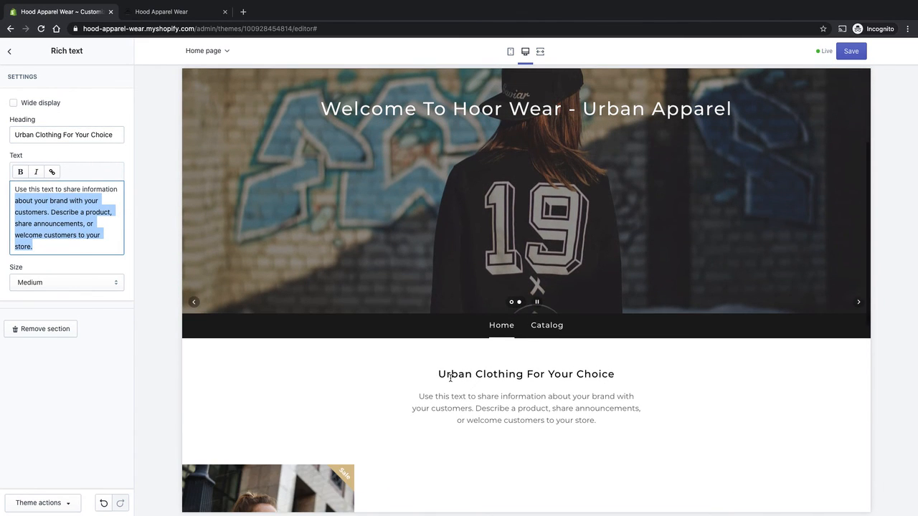
left_click(58, 245)
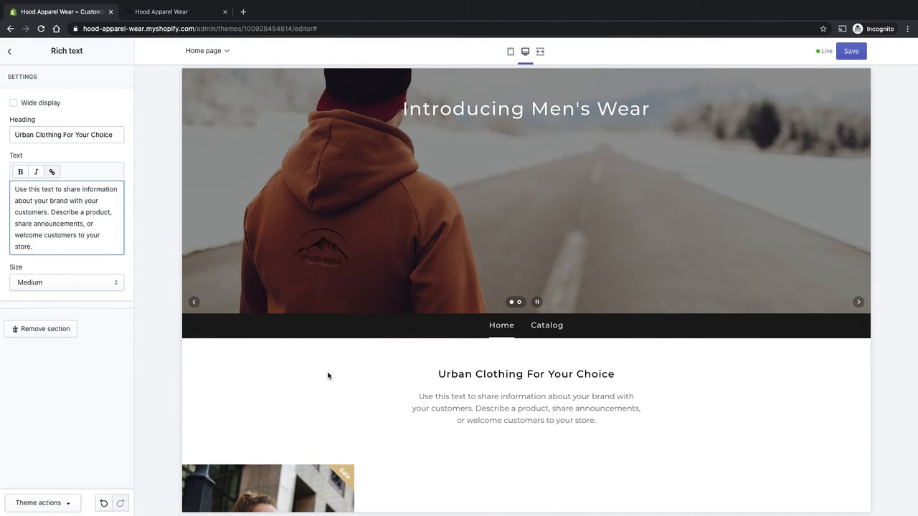
triple_click(61, 246)
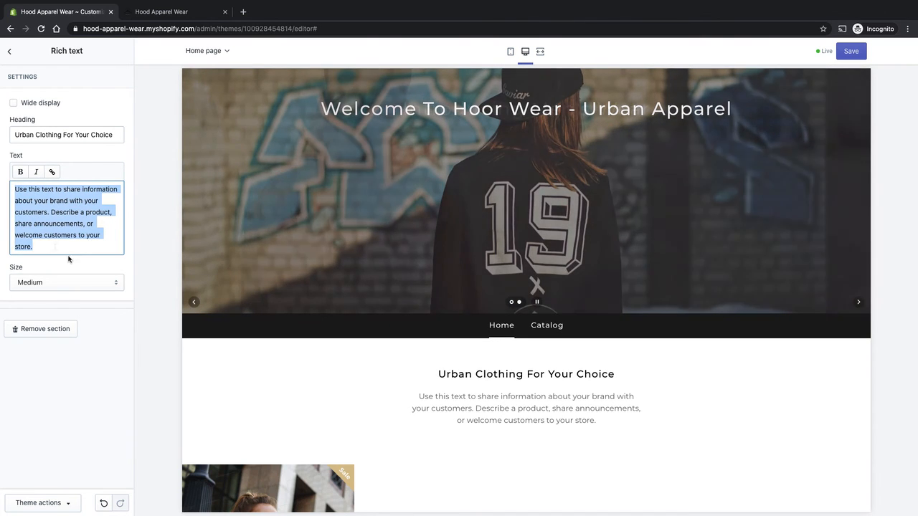
type("A beautiful apparel cloth")
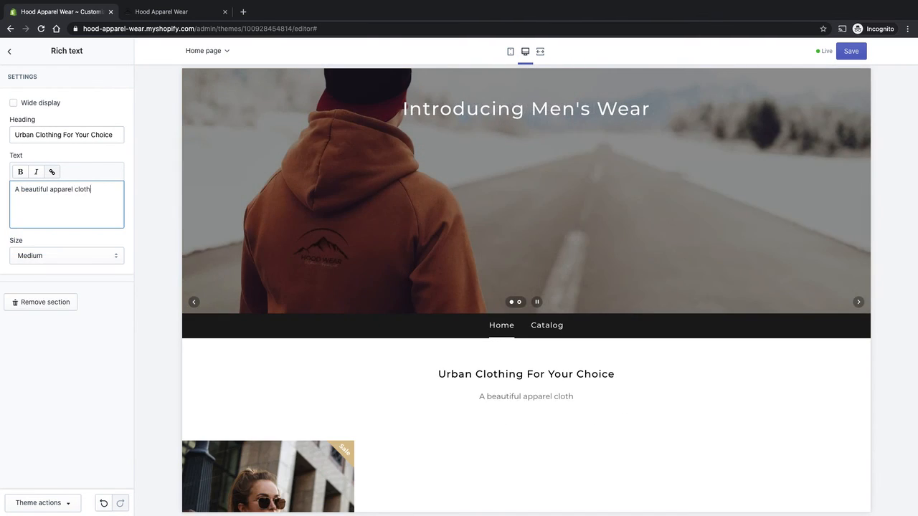
type("ing supplier, based in the UK. A modern twist of ele")
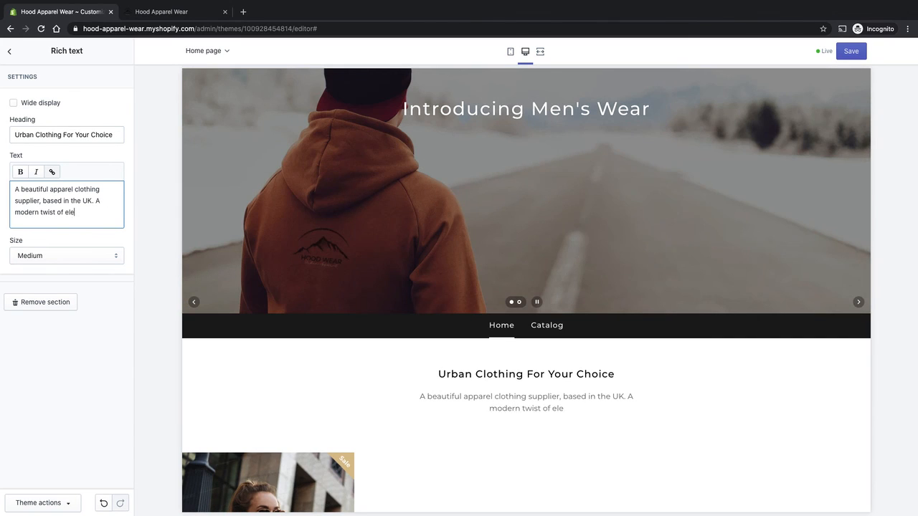
type("gant and relaxed hoodies to wear for any day! hek")
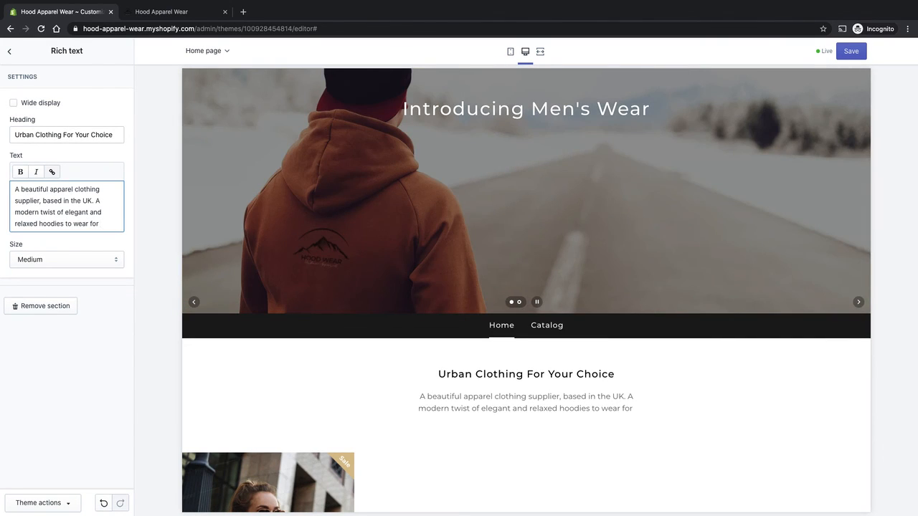
key("BackSpace")
key("BackSpace")
key("BackSpace")
type("Check out some of styles below.")
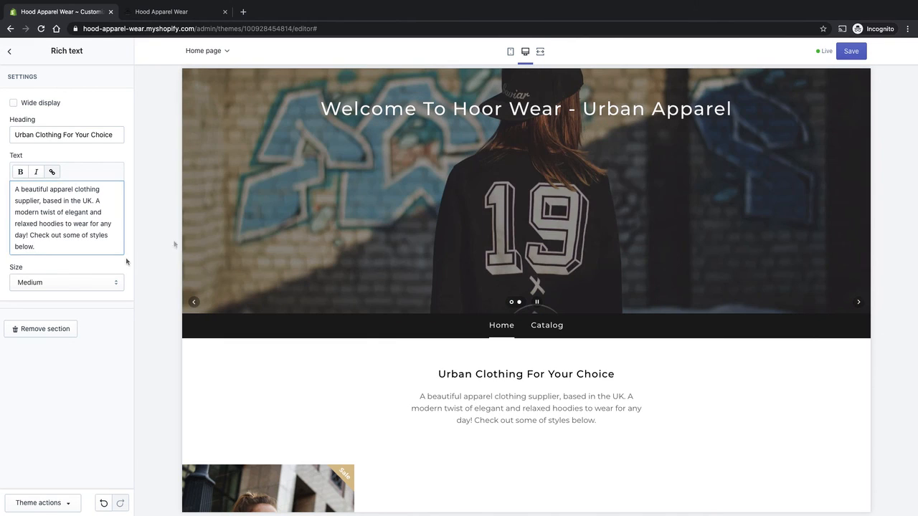
left_click(127, 261)
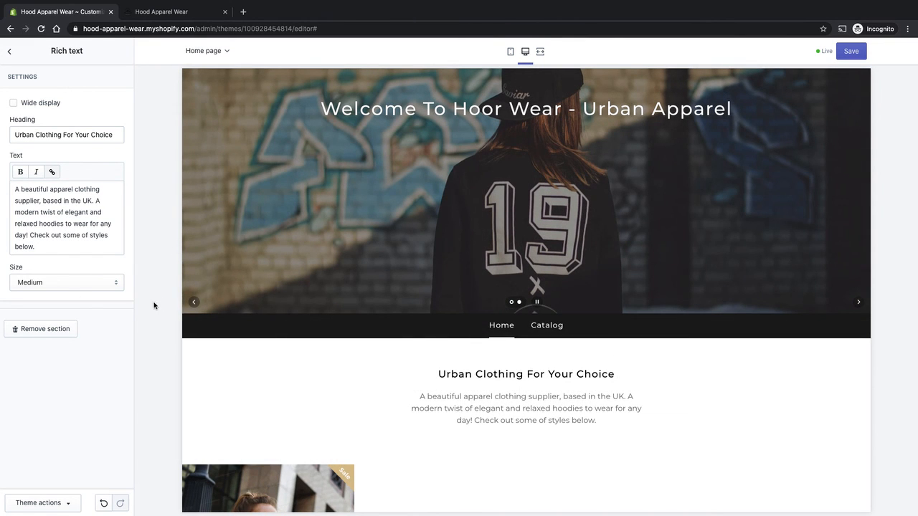
- Review the updated rich text section in the homepage preview
scroll(352, 348, "down", 1)
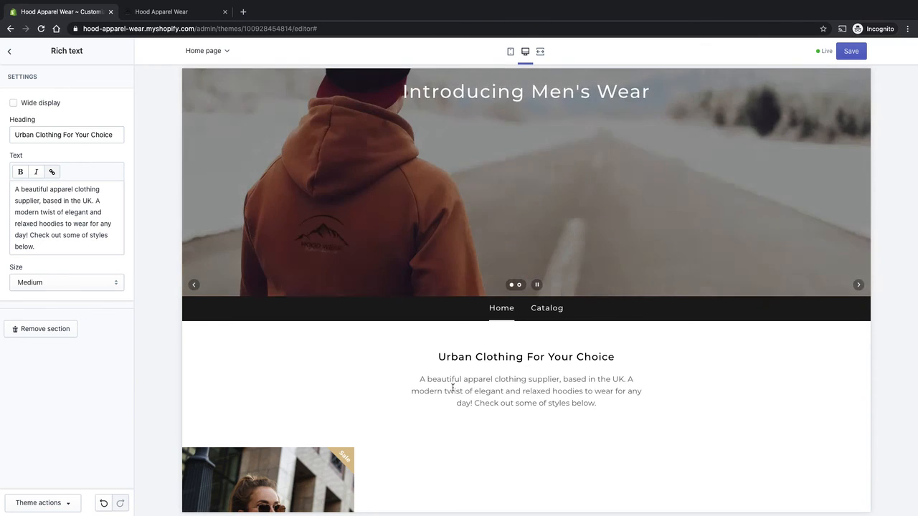
scroll(416, 357, "down", 2)
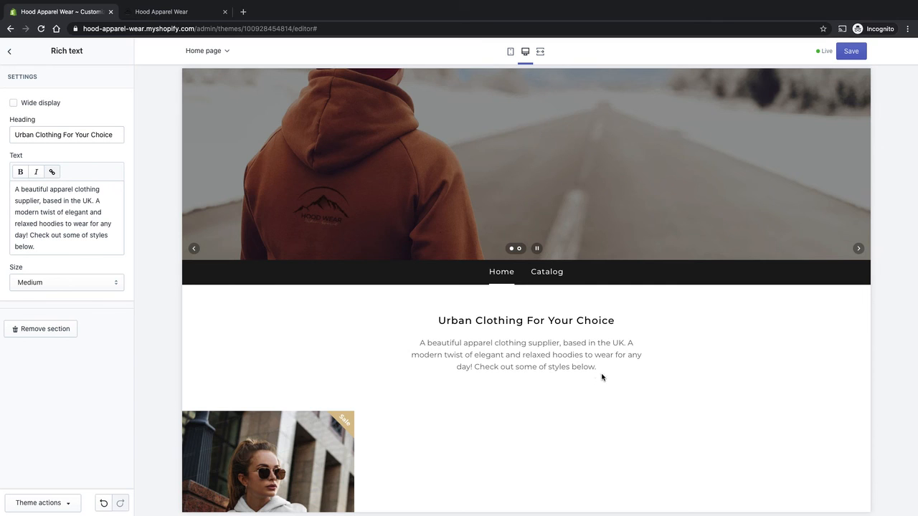
scroll(598, 367, "down", 1)
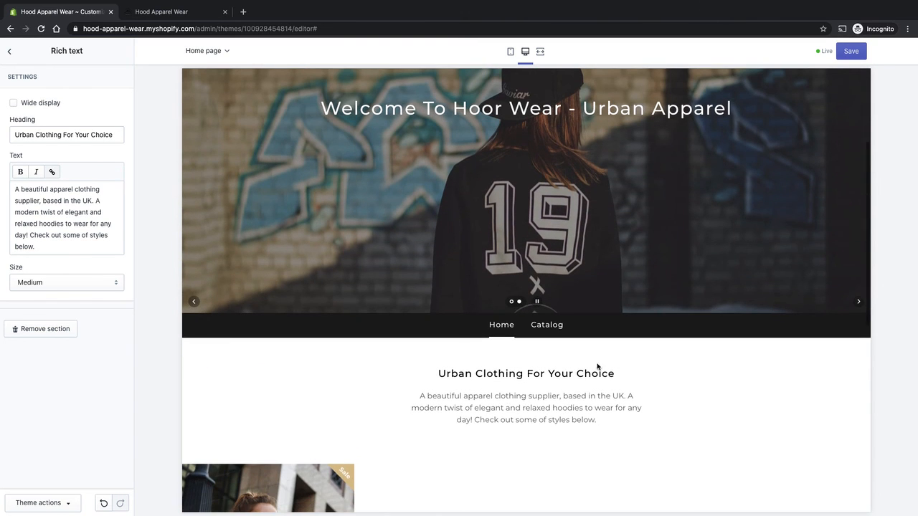
double_click(563, 411)
left_click(611, 423)
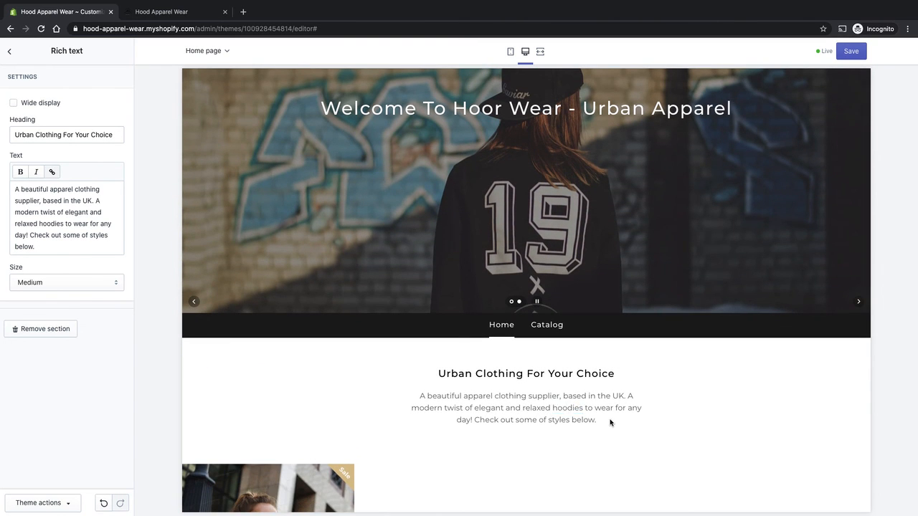
double_click(520, 396)
left_click(520, 396)
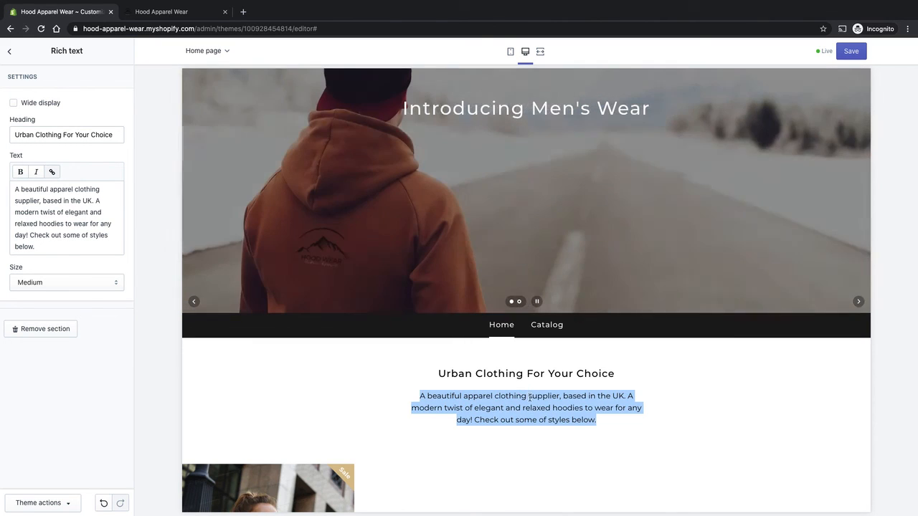
double_click(522, 397)
left_click_drag(529, 397, 558, 397)
left_click(614, 407)
double_click(618, 396)
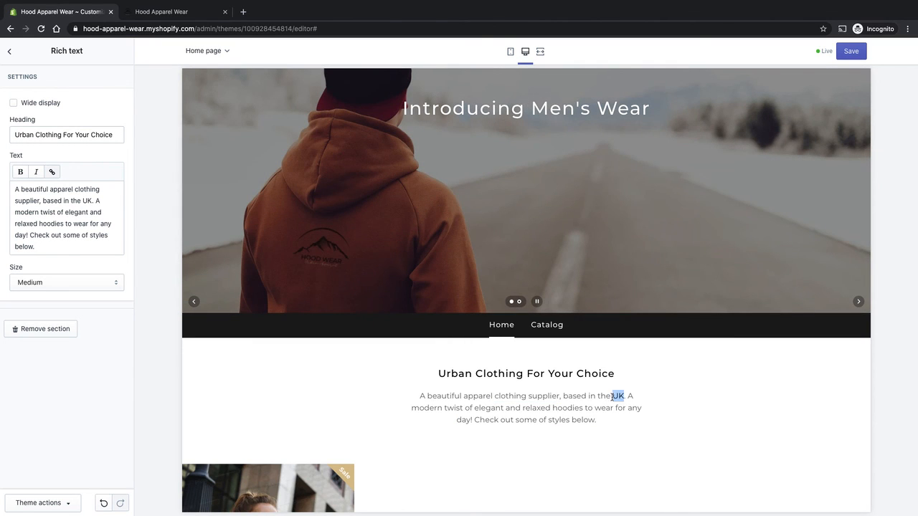
left_click(629, 439)
double_click(566, 408)
left_click(553, 414)
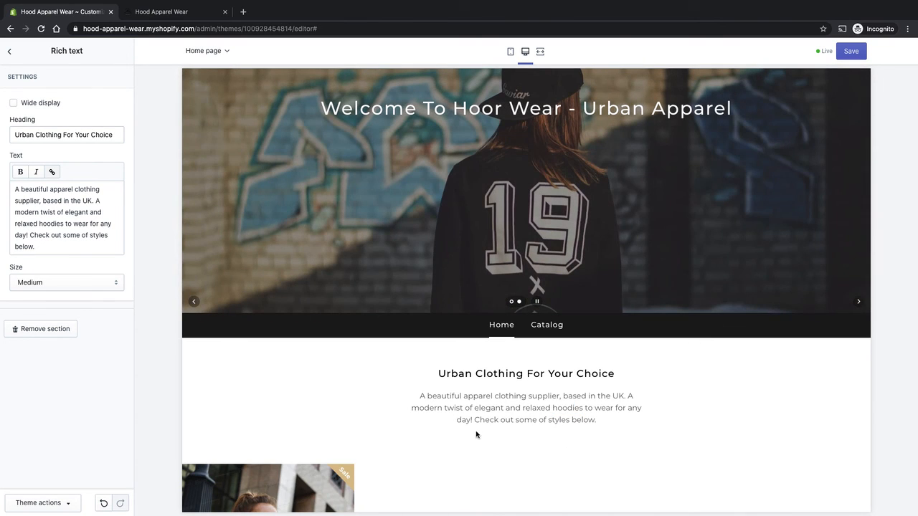
left_click_drag(601, 410, 497, 420)
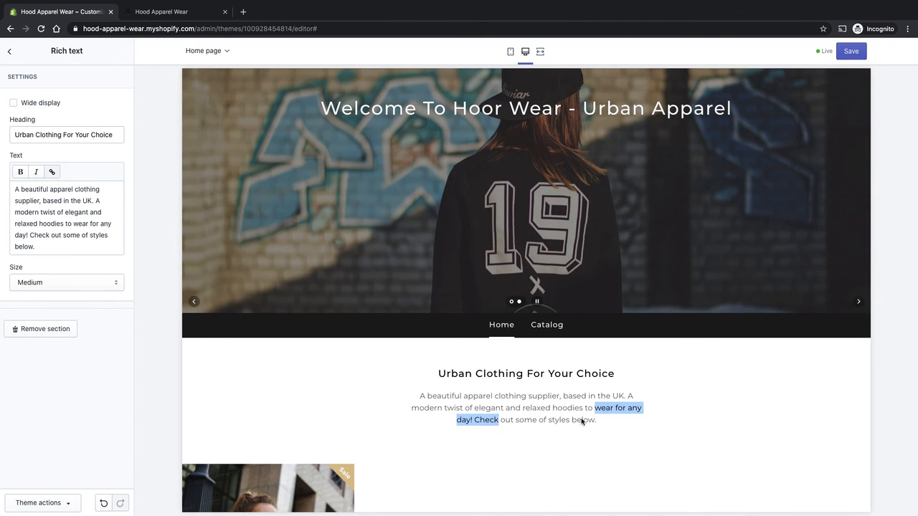
left_click(497, 421)
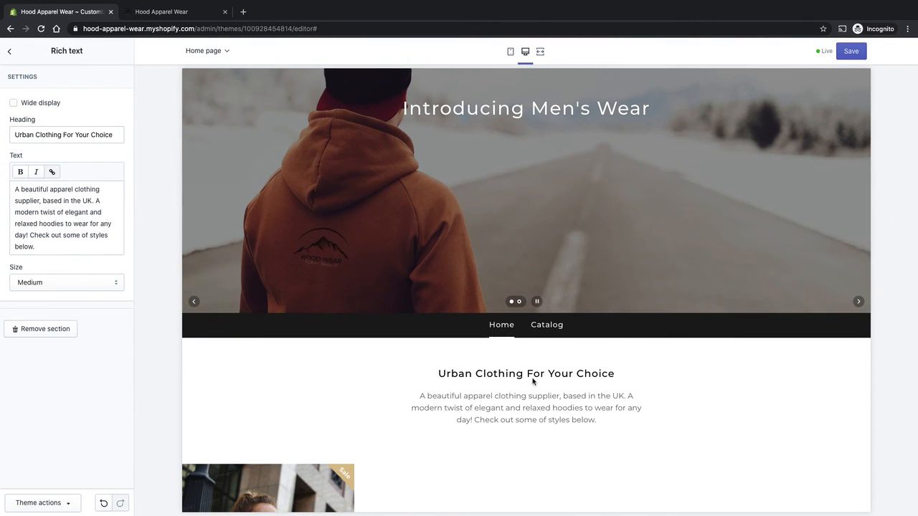
- Save the theme with the updated rich text section
scroll(615, 405, "down", 4)
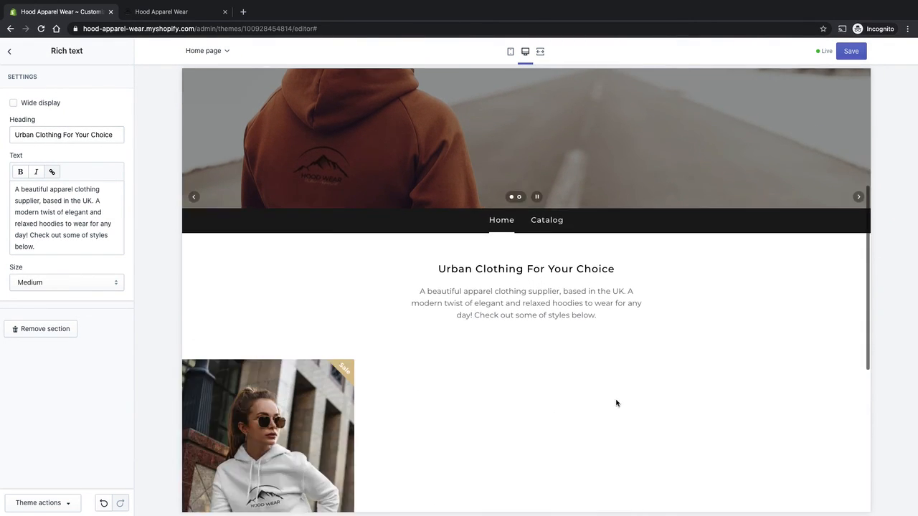
scroll(609, 336, "down", 2)
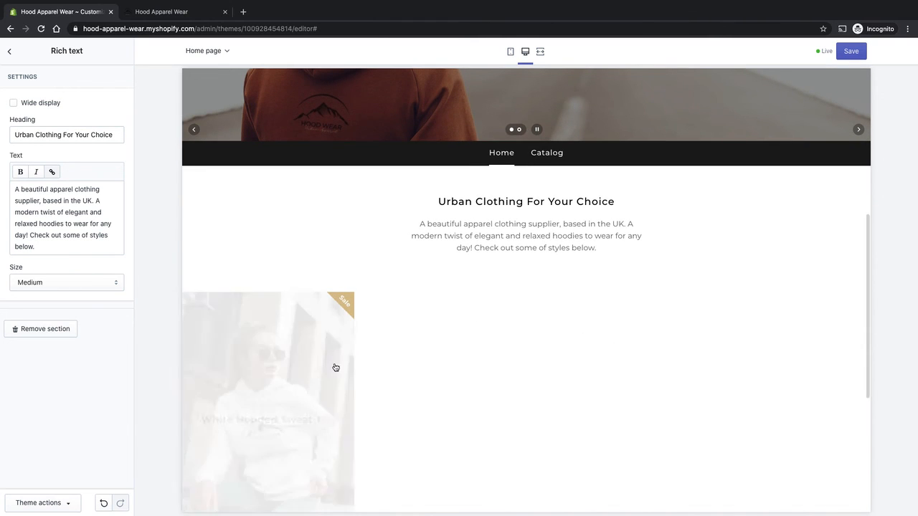
scroll(493, 350, "down", 3)
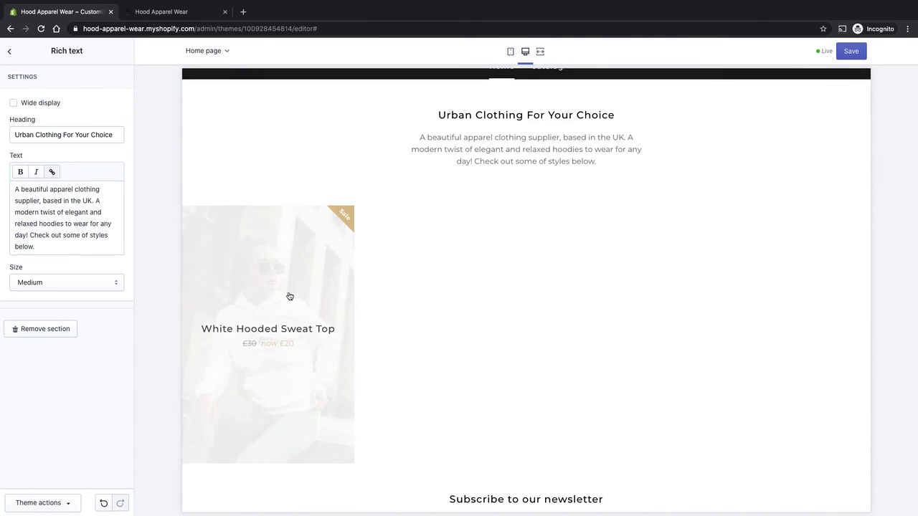
left_click(850, 51)
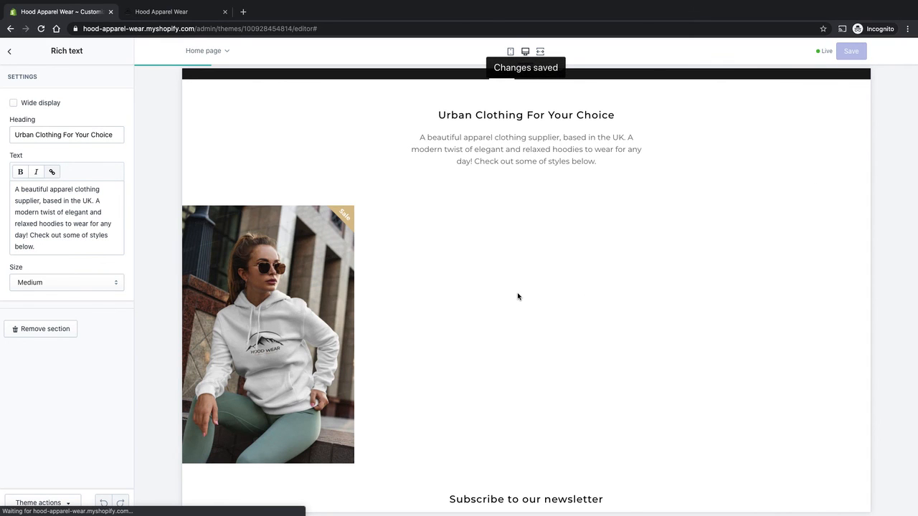
scroll(392, 308, "down", 1)
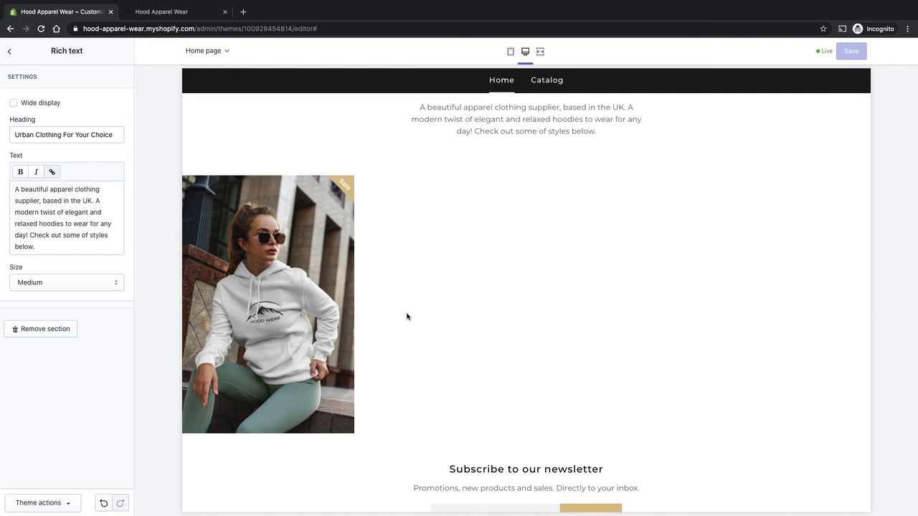
mouse_move(331, 222)
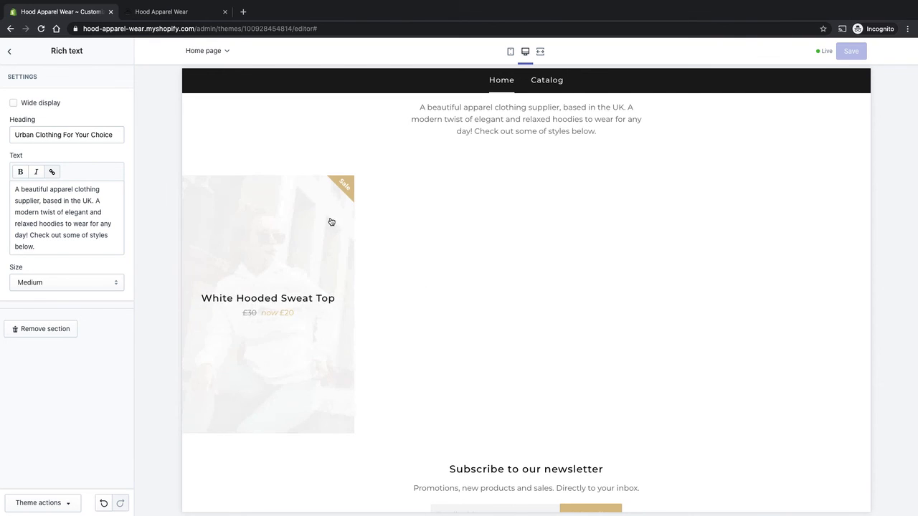